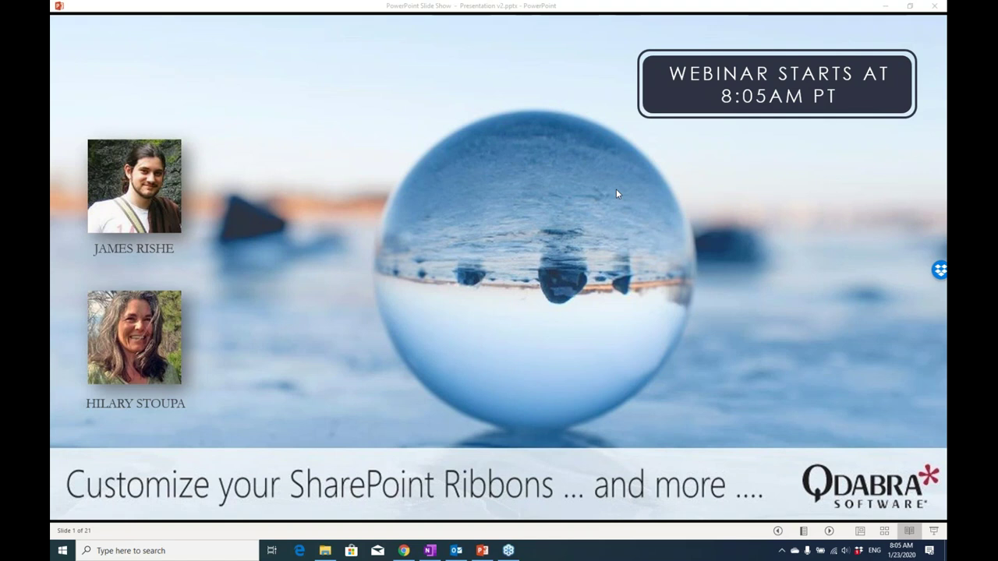
{"action": "left_click", "coordinate": [372, 386]}
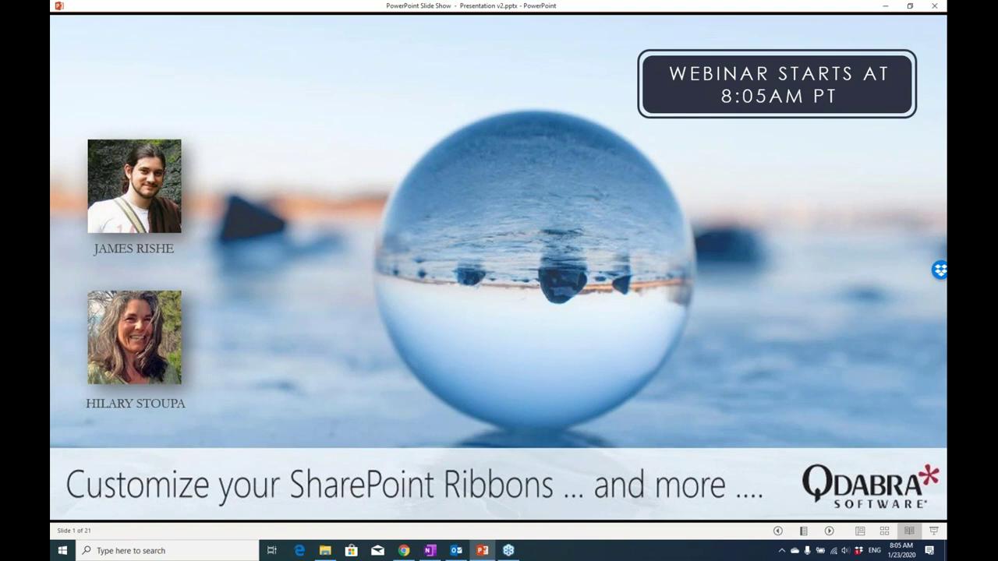
{"action": "key", "text": "Right"}
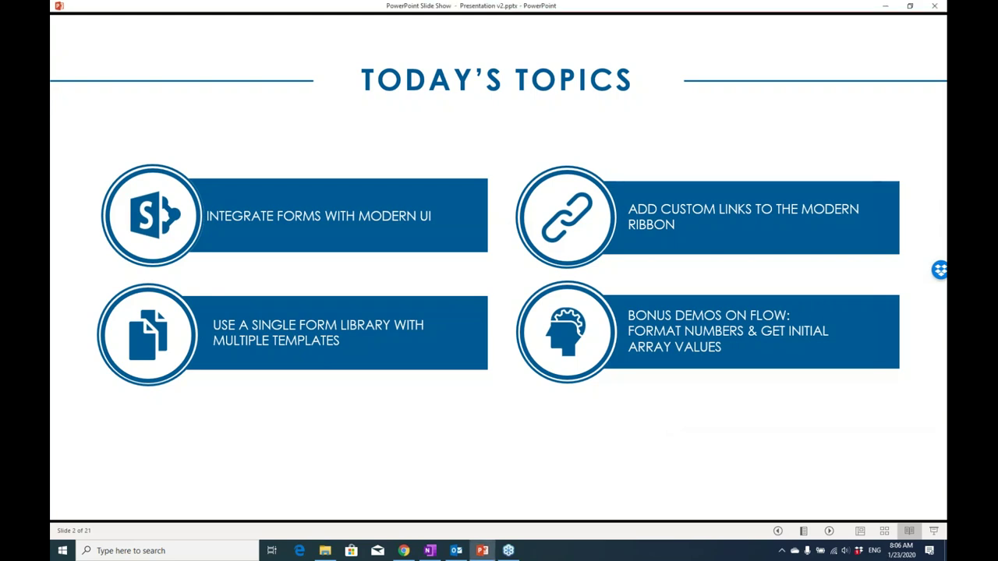
{"action": "key", "text": "Right"}
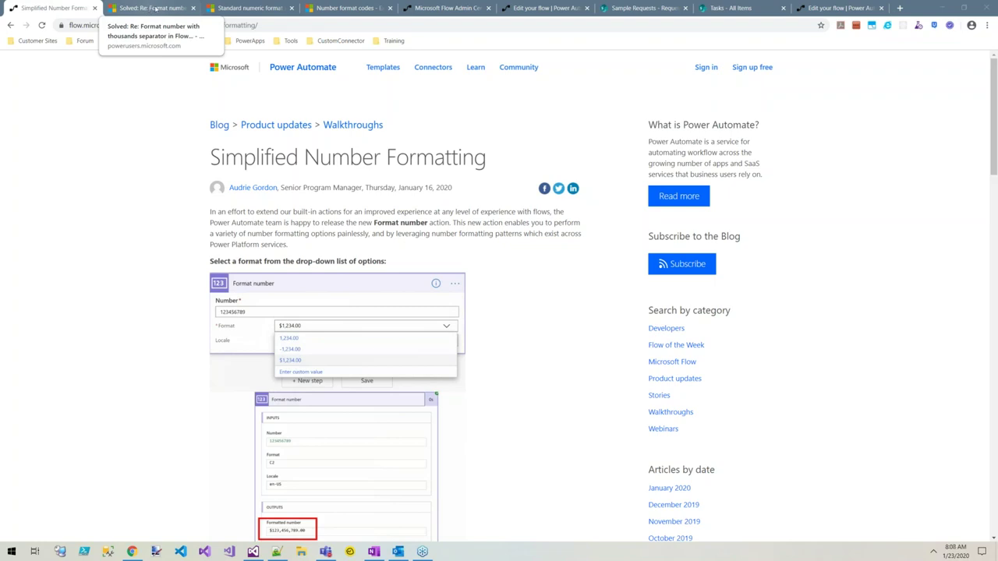
Examine the Power Automate forum post's expression for formatting a float as currency with a thousands separator
{"action": "left_click", "coordinate": [149, 8]}
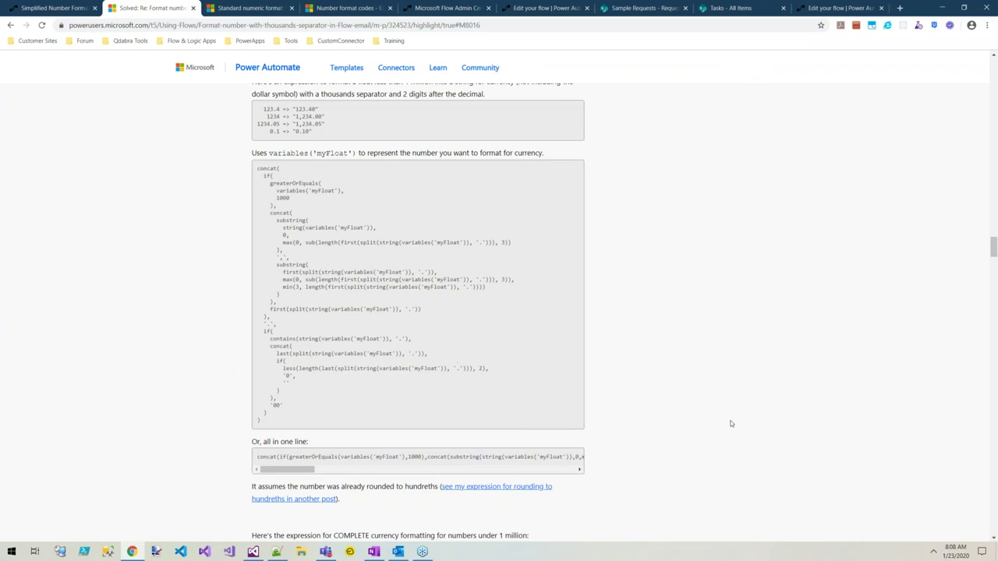
{"action": "scroll", "coordinate": [730, 423], "scroll_direction": "down", "scroll_amount": 3}
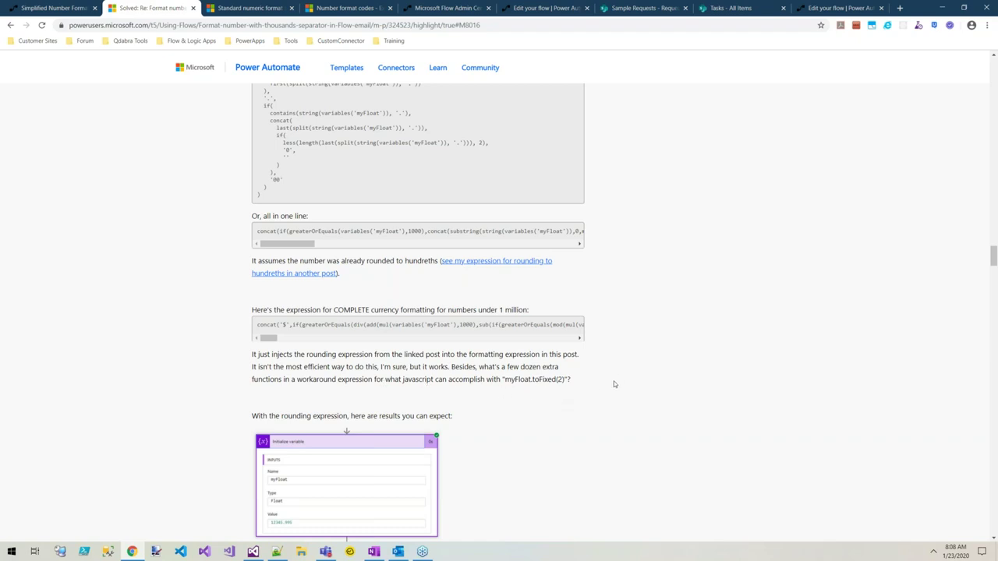
{"action": "scroll", "coordinate": [614, 382], "scroll_direction": "up", "scroll_amount": 3}
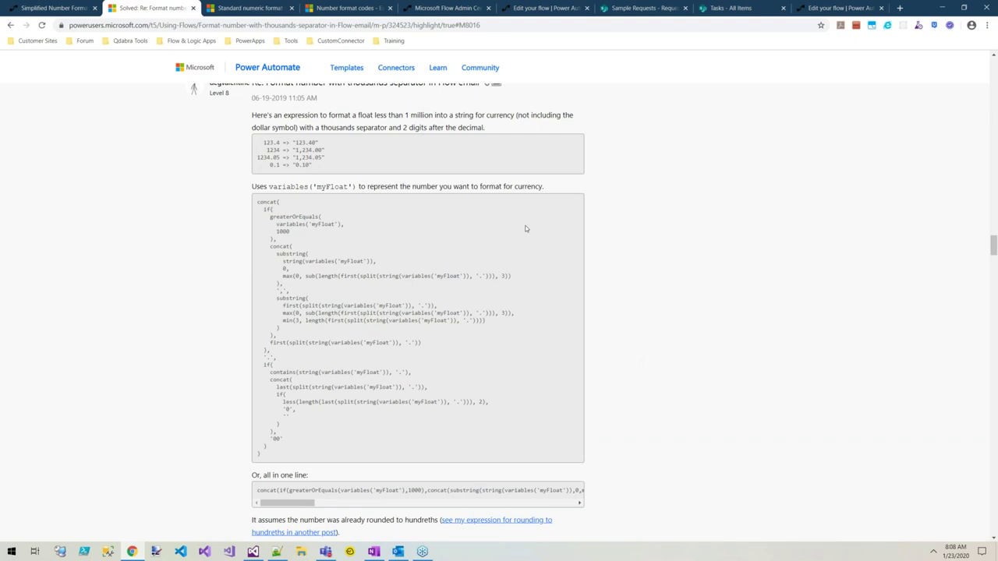
View the details of the Preview HS environment in the Flow admin center, and bring up the Format Number Maybe flow
{"action": "left_click", "coordinate": [451, 7]}
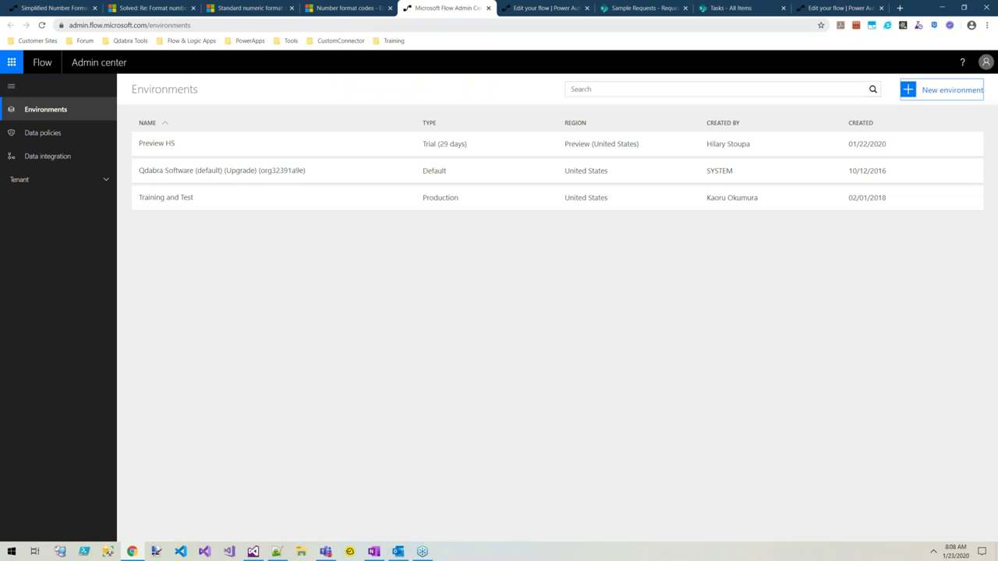
{"action": "left_click", "coordinate": [160, 144]}
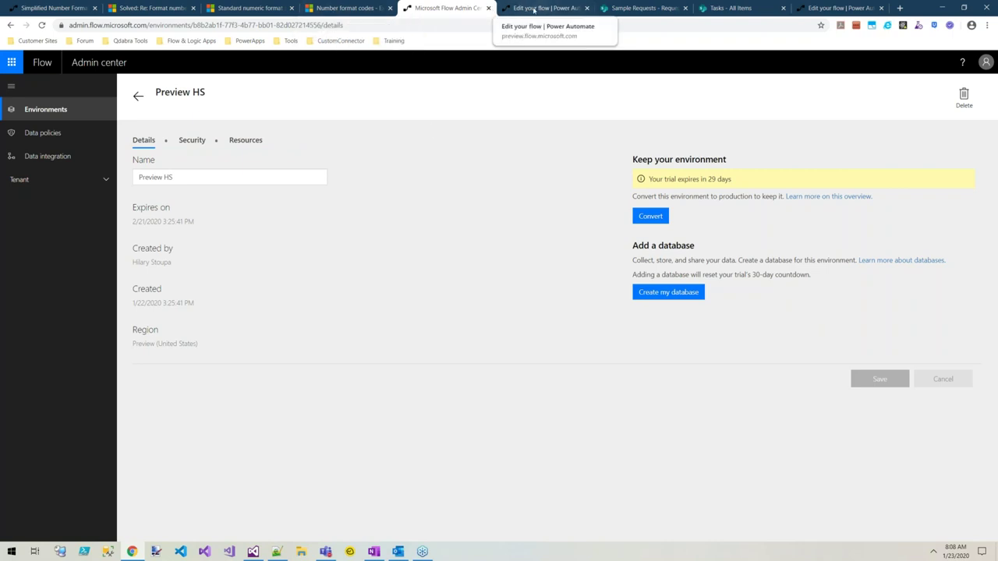
{"action": "left_click", "coordinate": [534, 9]}
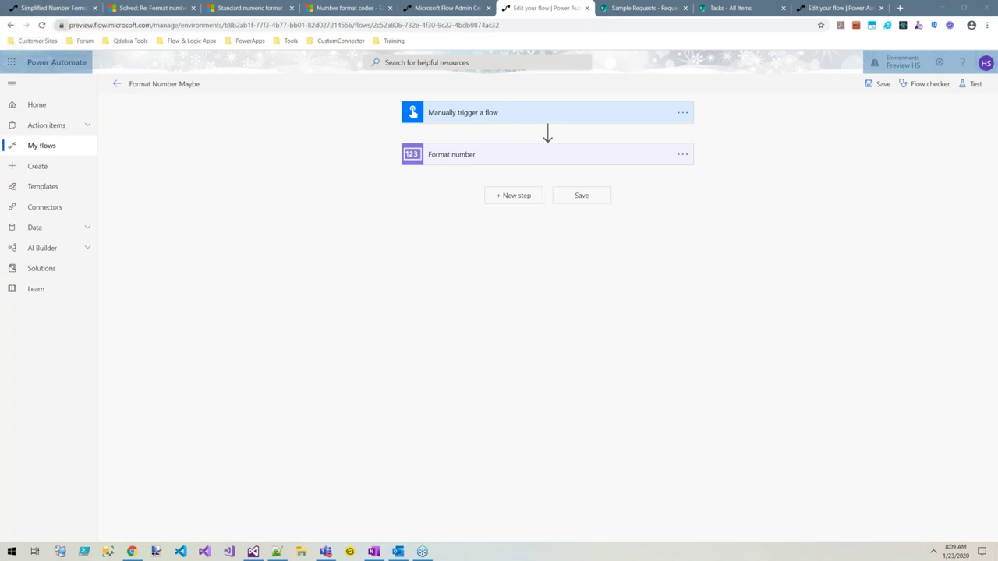
Examine the standard numeric format specifiers from currency to hexadecimal in the .NET documentation, and the Office article on number format codes
{"action": "left_click", "coordinate": [232, 8]}
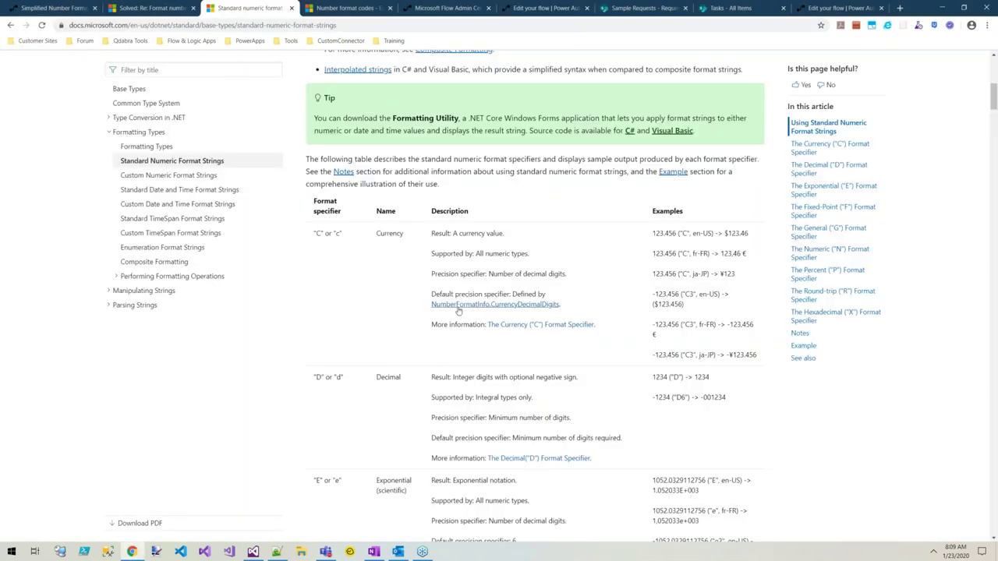
{"action": "scroll", "coordinate": [338, 326], "scroll_direction": "down", "scroll_amount": 3}
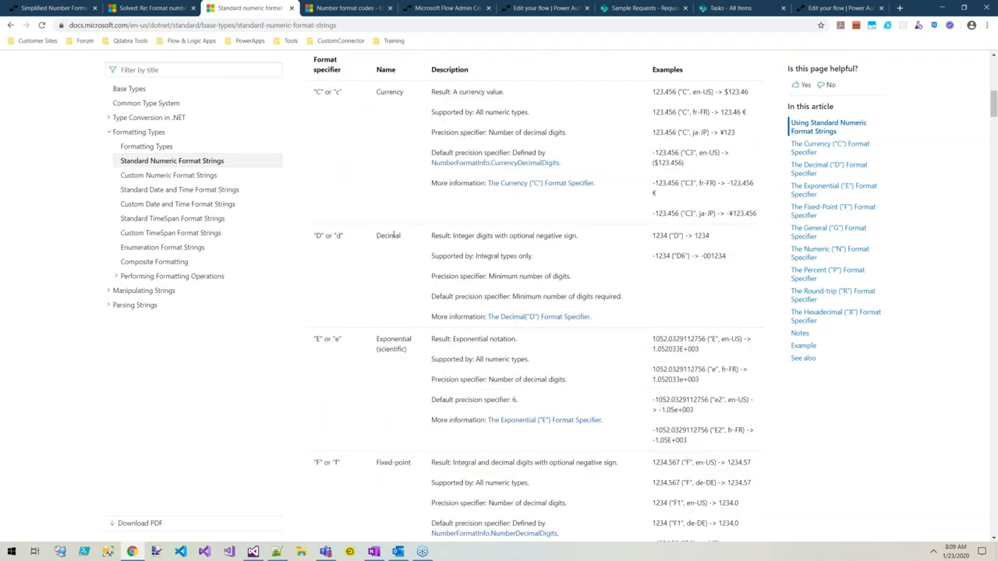
{"action": "left_click_drag", "start_coordinate": [414, 240], "coordinate": [301, 237]}
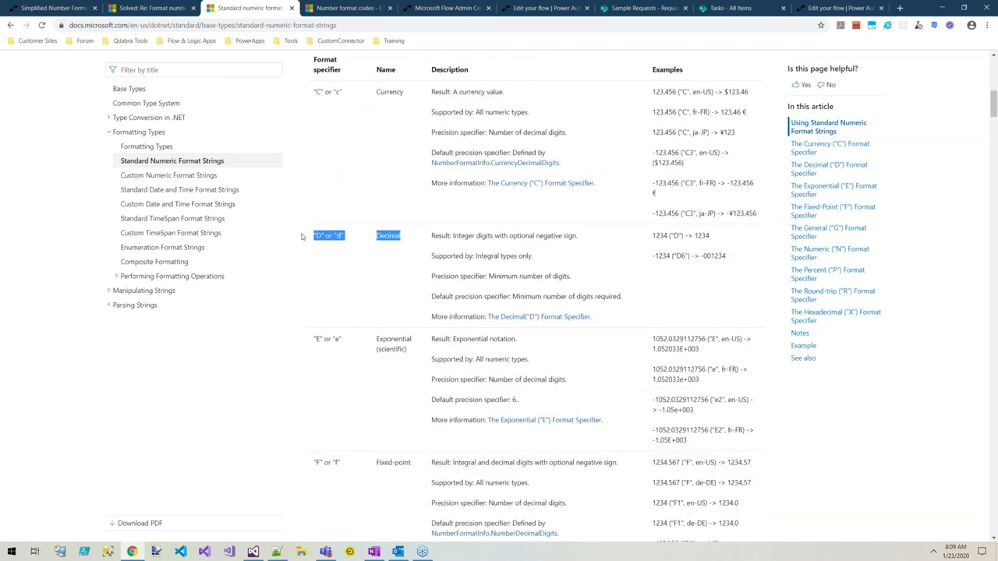
{"action": "scroll", "coordinate": [343, 234], "scroll_direction": "down", "scroll_amount": 7}
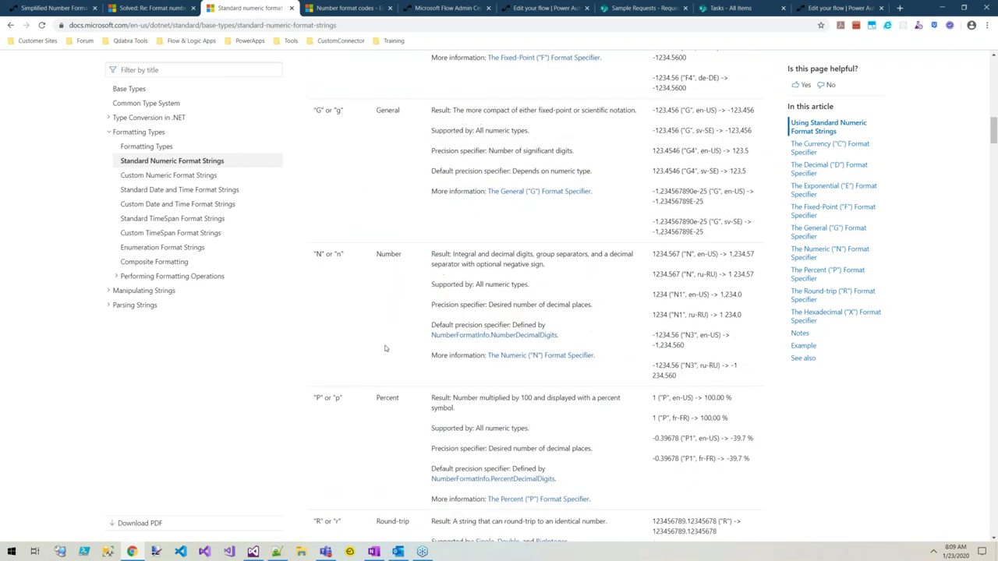
{"action": "scroll", "coordinate": [384, 349], "scroll_direction": "down", "scroll_amount": 3}
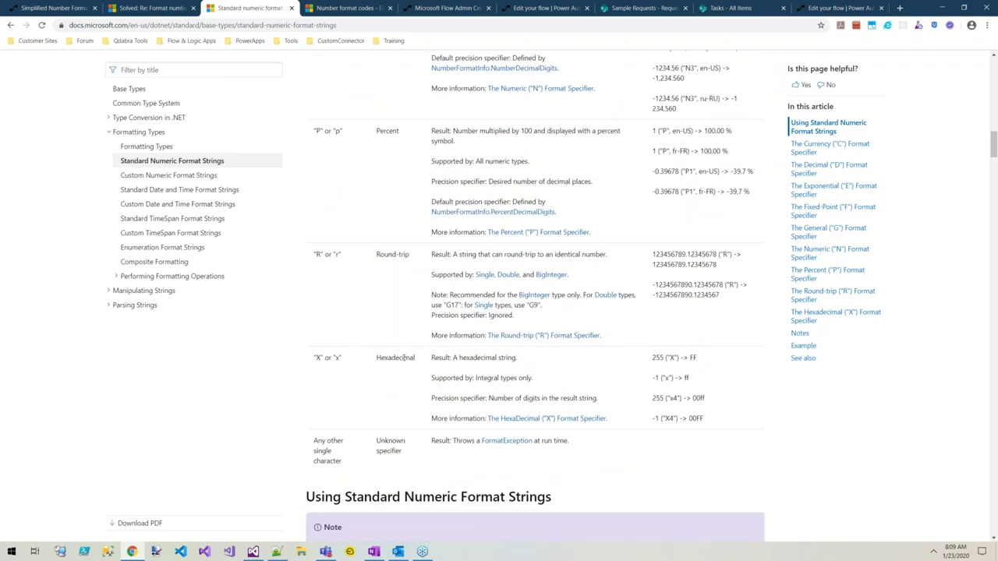
{"action": "left_click_drag", "start_coordinate": [425, 360], "coordinate": [338, 355]}
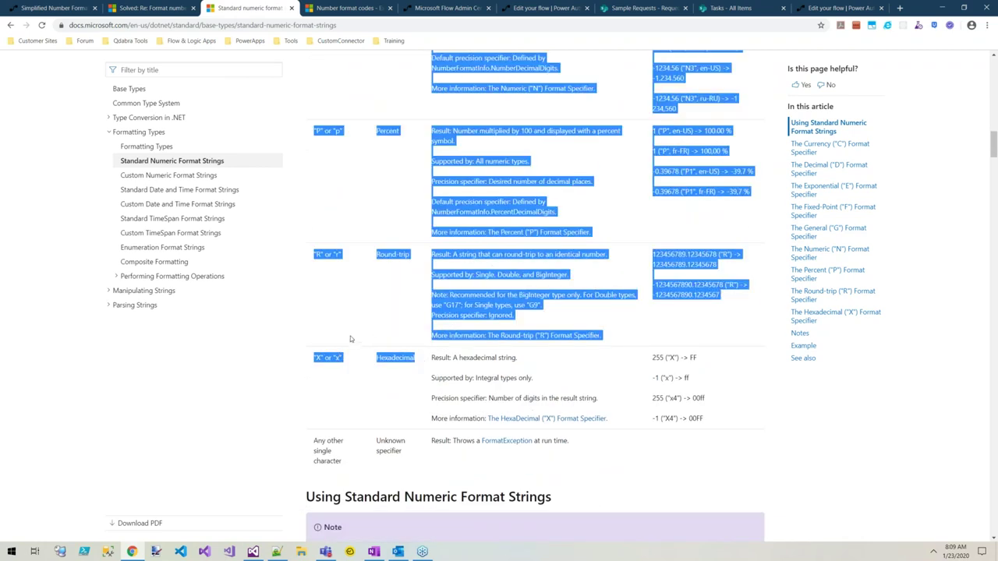
{"action": "left_click", "coordinate": [396, 310]}
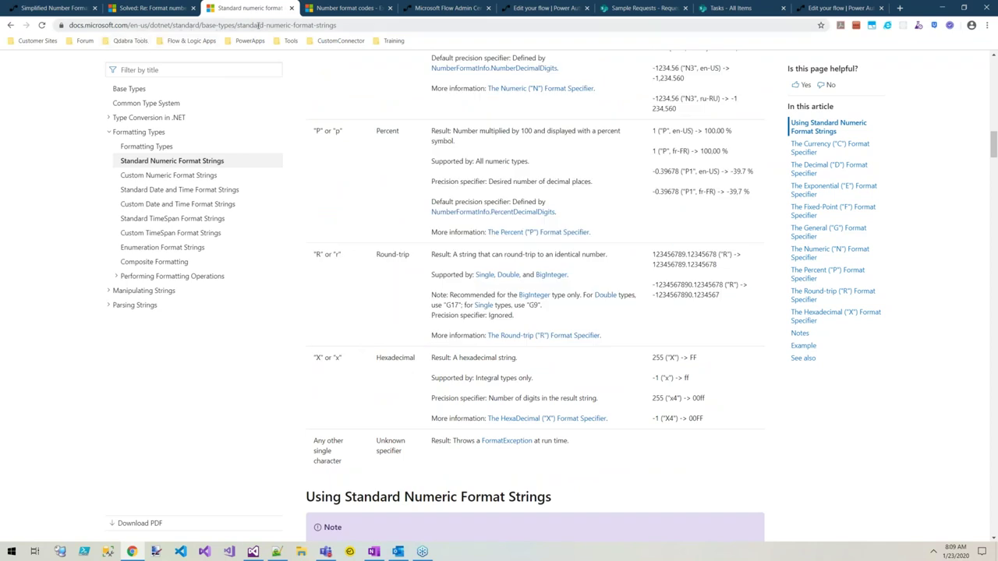
{"action": "left_click", "coordinate": [338, 8]}
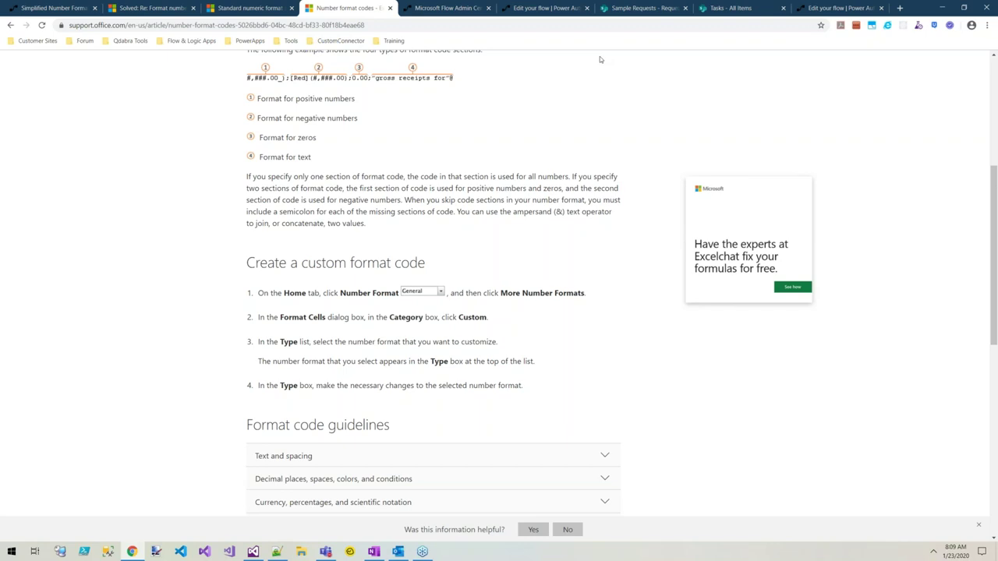
Test the Format Number Maybe flow manually with number 123232.34342243432 and format C2, and expand the Format number action's run result
{"action": "left_click", "coordinate": [567, 6]}
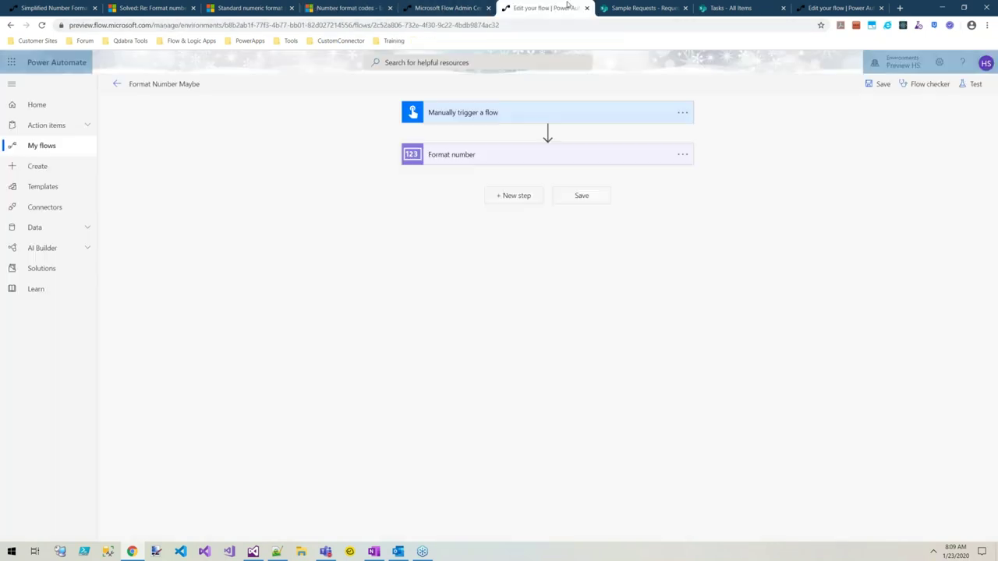
{"action": "left_click", "coordinate": [978, 86]}
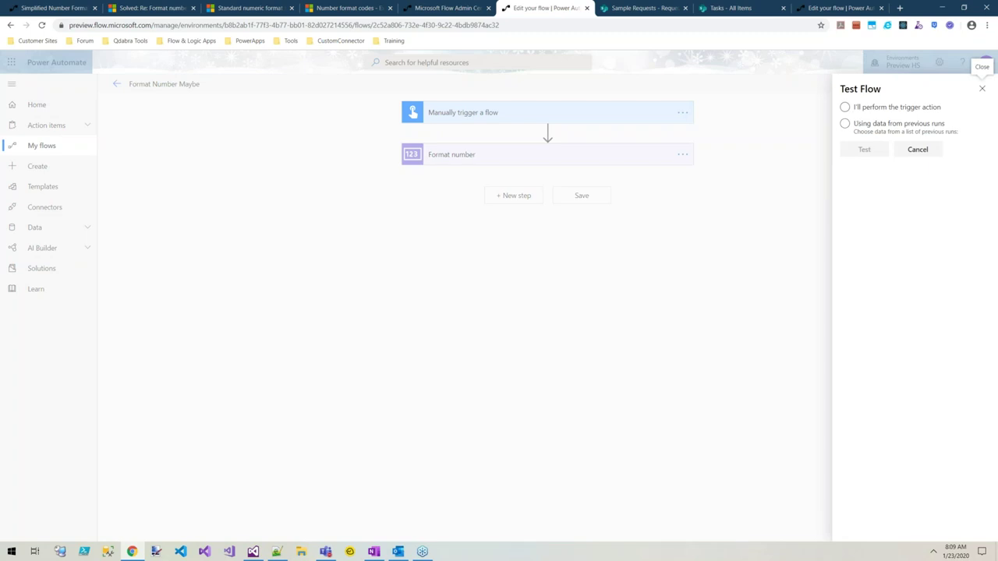
{"action": "left_click", "coordinate": [845, 107]}
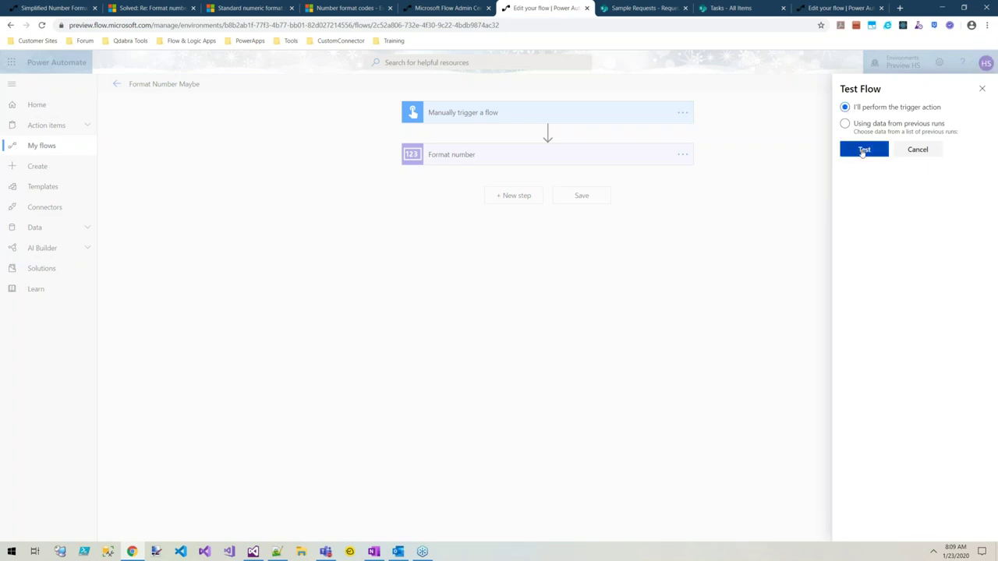
{"action": "left_click", "coordinate": [864, 151]}
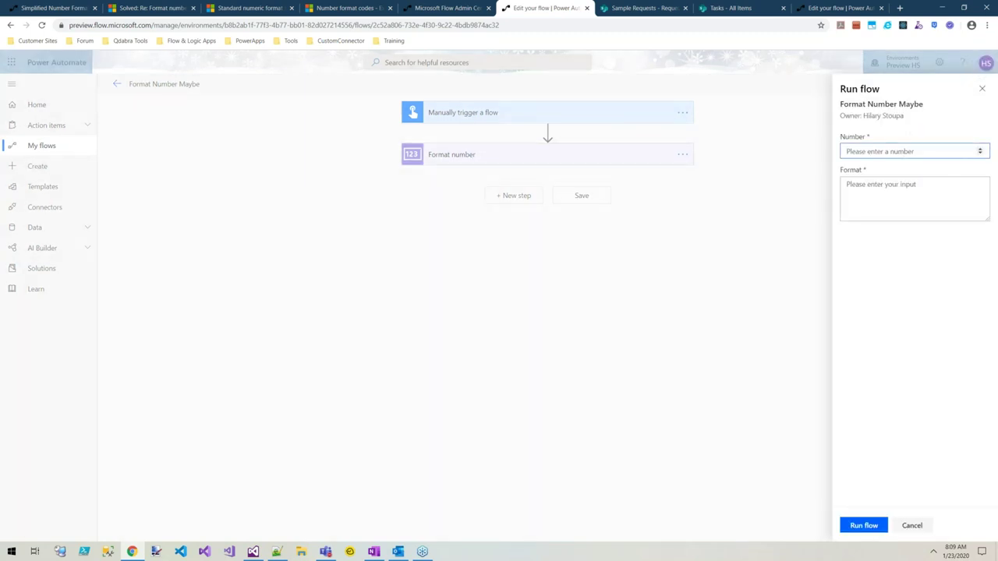
{"action": "type", "text": "123232.34342243432"}
{"action": "left_click", "coordinate": [924, 193]}
{"action": "type", "text": "0"}
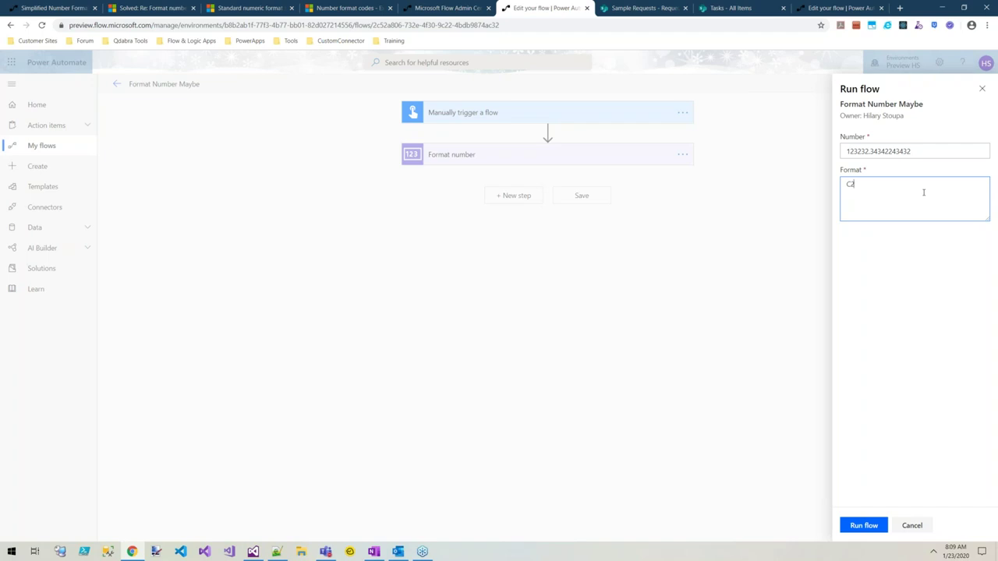
{"action": "type", "text": "2"}
{"action": "left_click", "coordinate": [864, 526]}
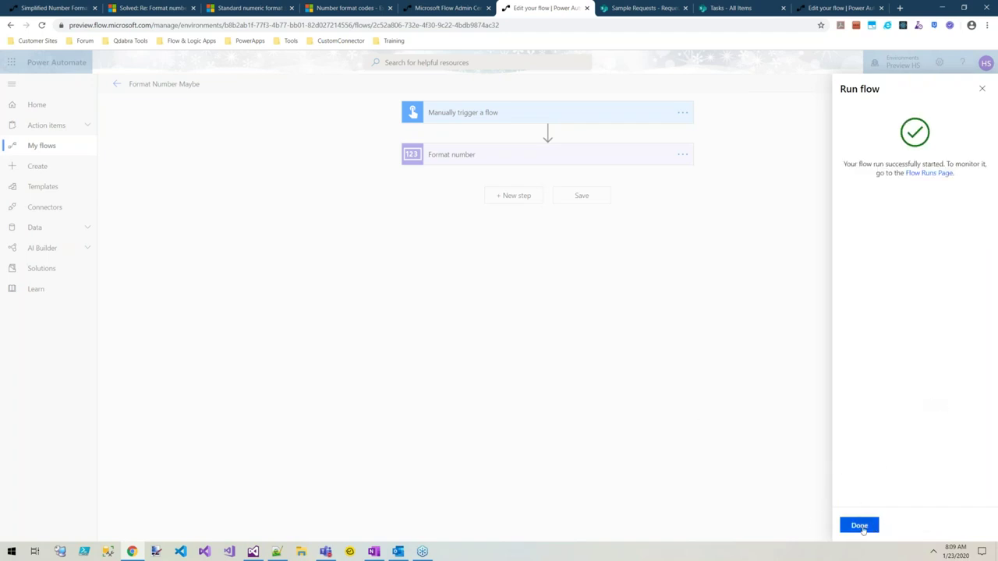
{"action": "left_click", "coordinate": [861, 527]}
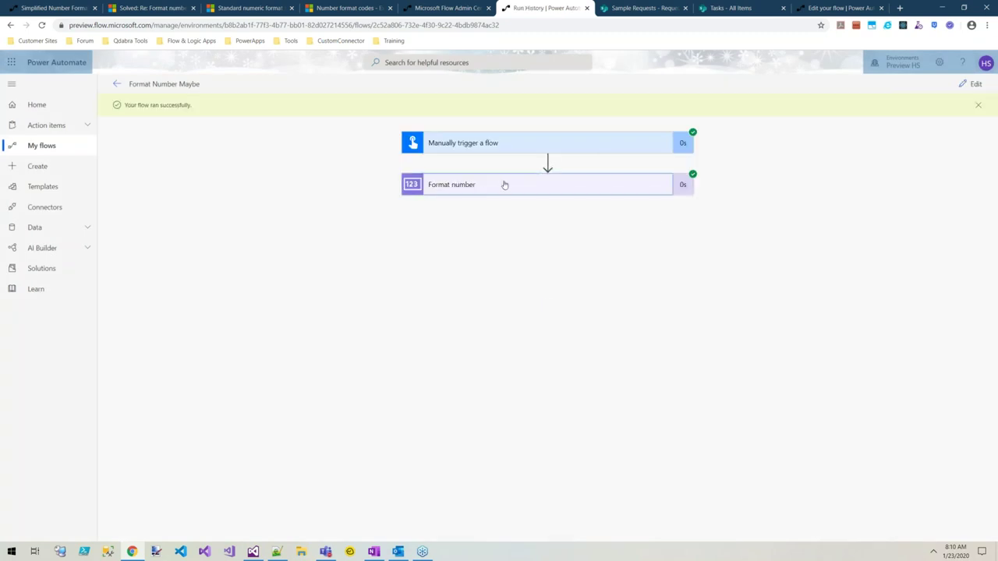
{"action": "left_click", "coordinate": [504, 185]}
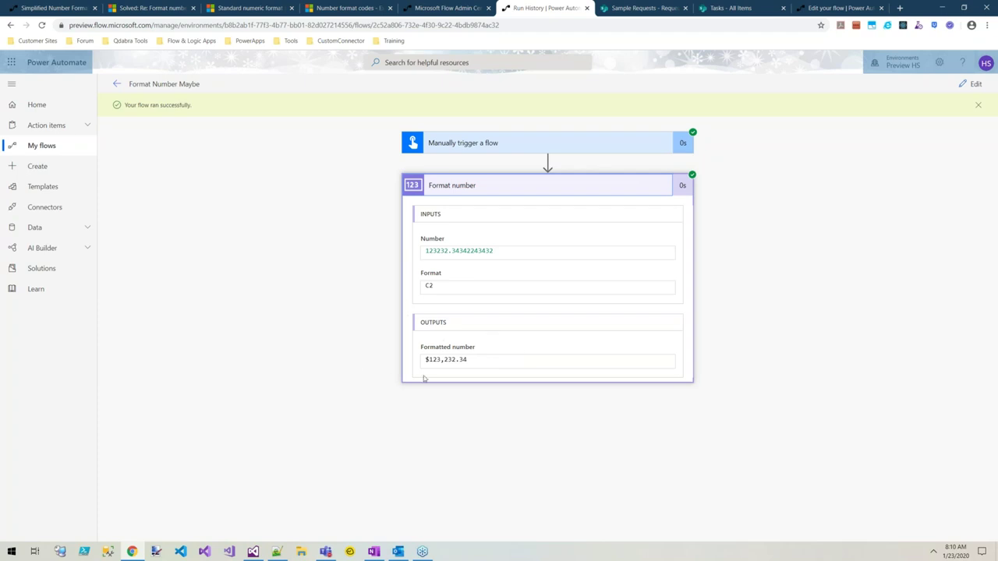
Retest the flow with number -434355.33223 and format #,###.00;BadNumber(#,###.00), inspect the Format number result, and return to editing the flow
{"action": "left_click", "coordinate": [973, 84]}
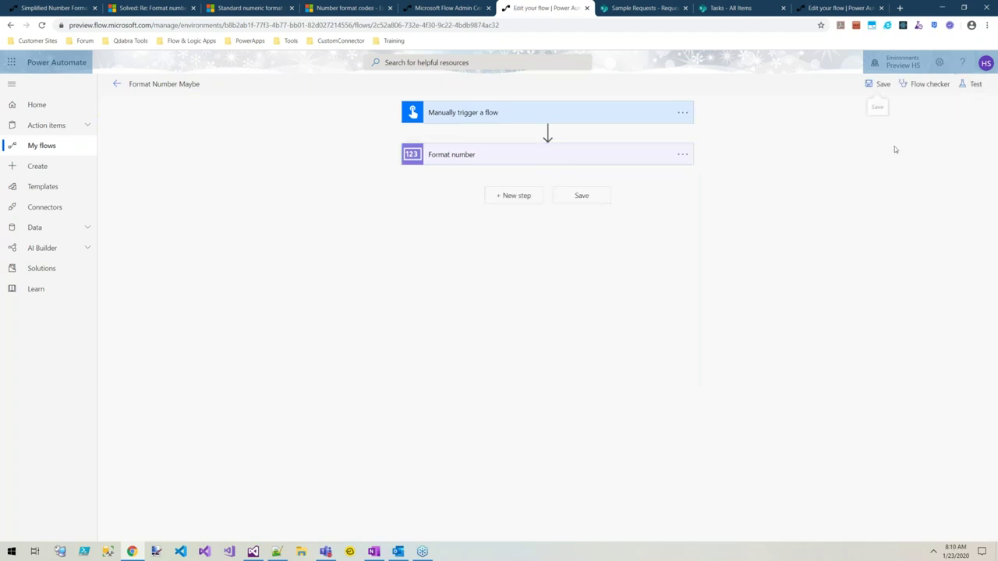
{"action": "left_click", "coordinate": [973, 85]}
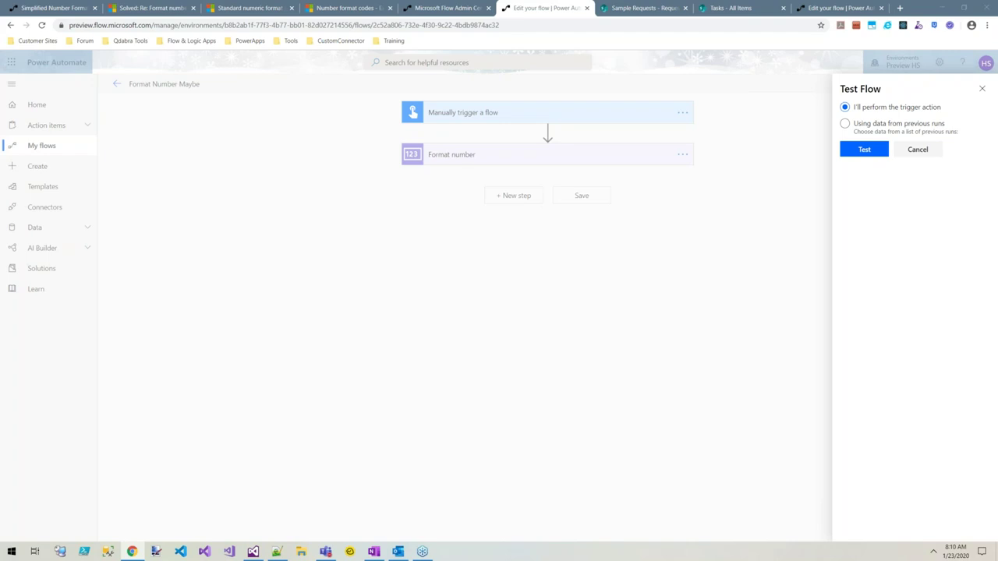
{"action": "left_click", "coordinate": [864, 149]}
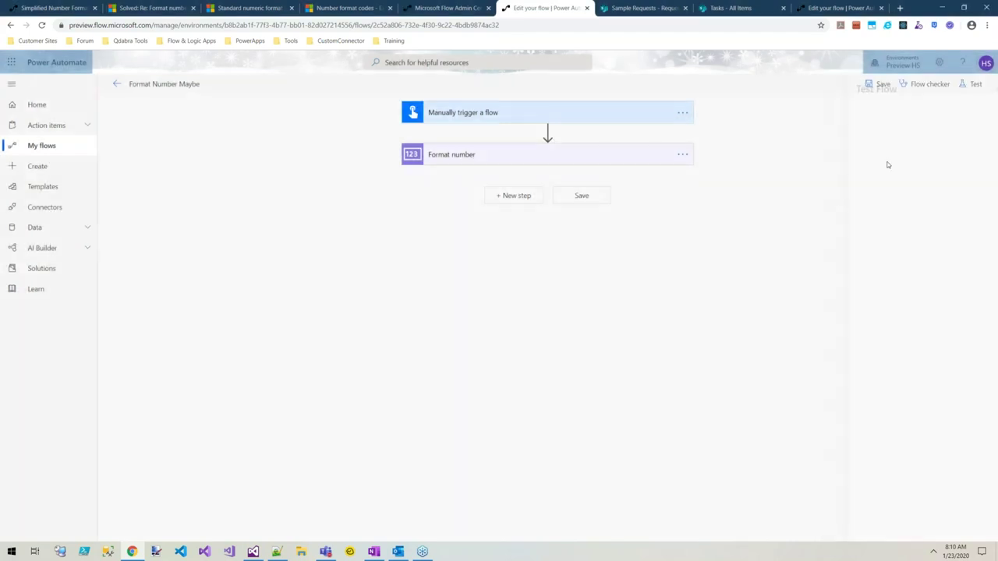
{"action": "left_click", "coordinate": [917, 152]}
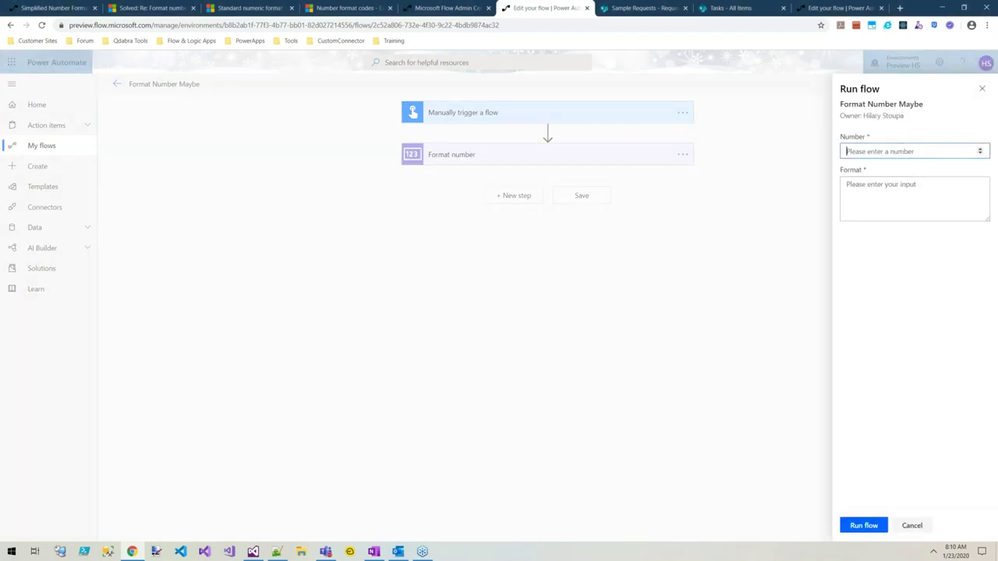
{"action": "type", "text": "-434355.33223"}
{"action": "left_click", "coordinate": [913, 179]}
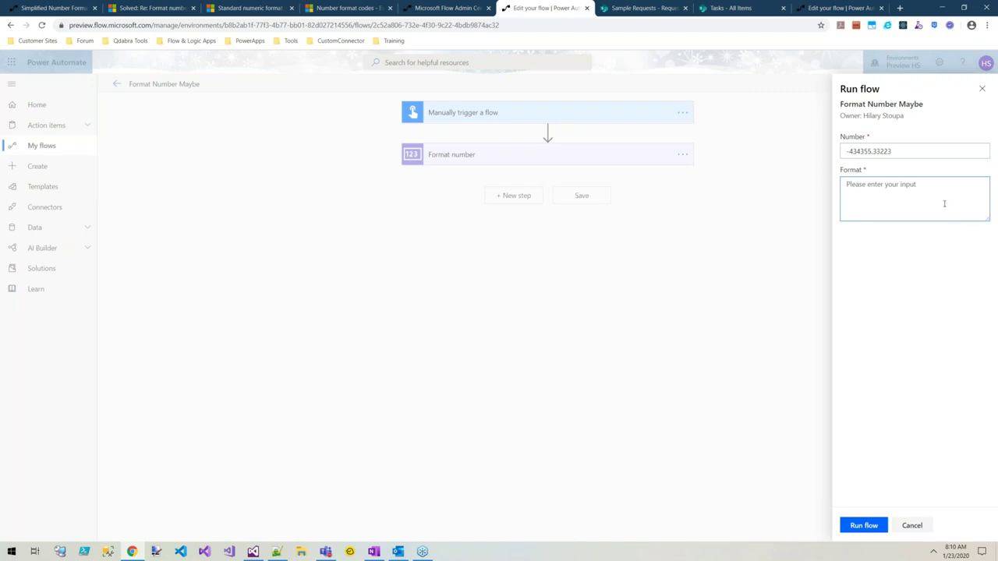
{"action": "type", "text": "#,###.00;BadNumber(#,###.00)"}
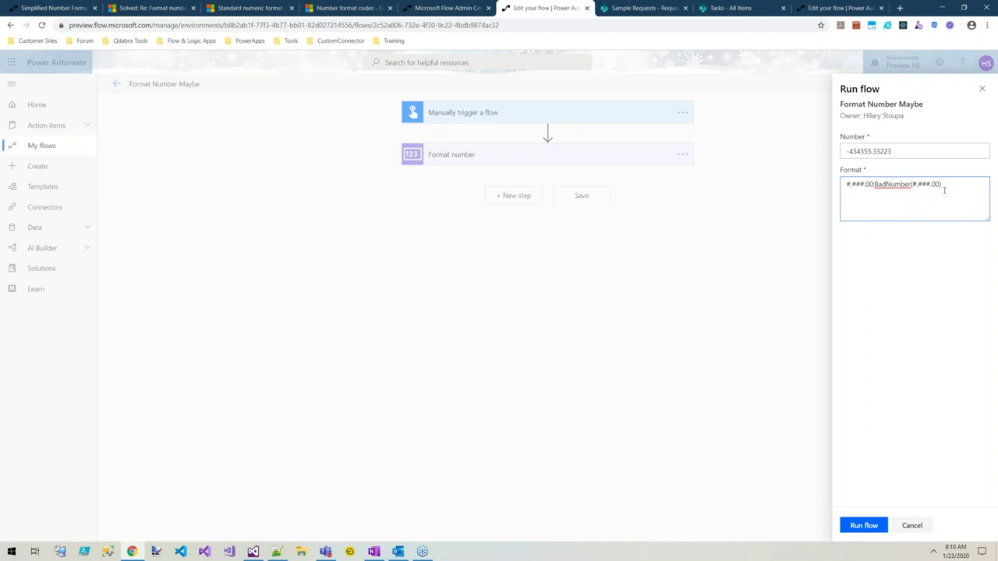
{"action": "left_click", "coordinate": [866, 524]}
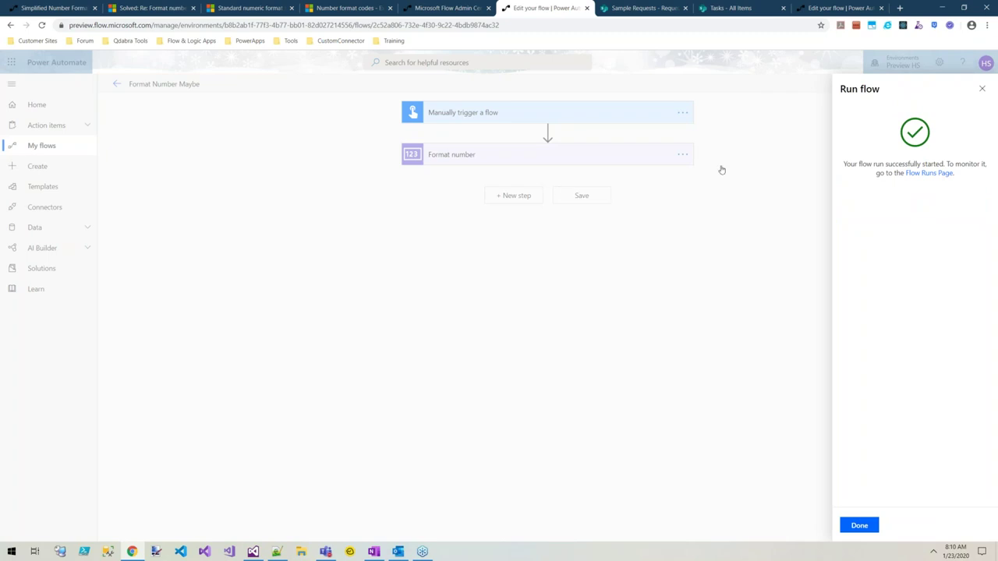
{"action": "left_click", "coordinate": [859, 526]}
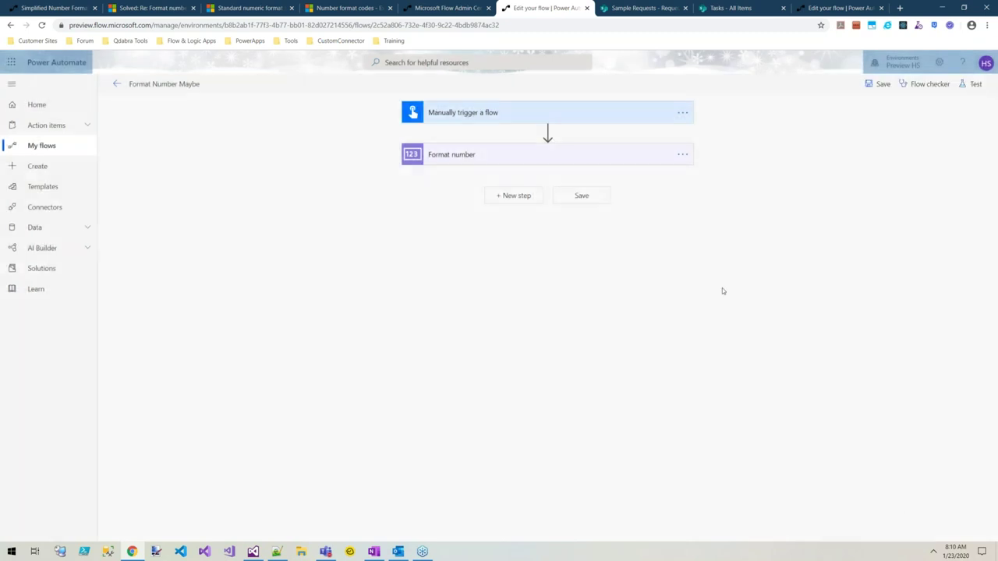
{"action": "left_click", "coordinate": [504, 190]}
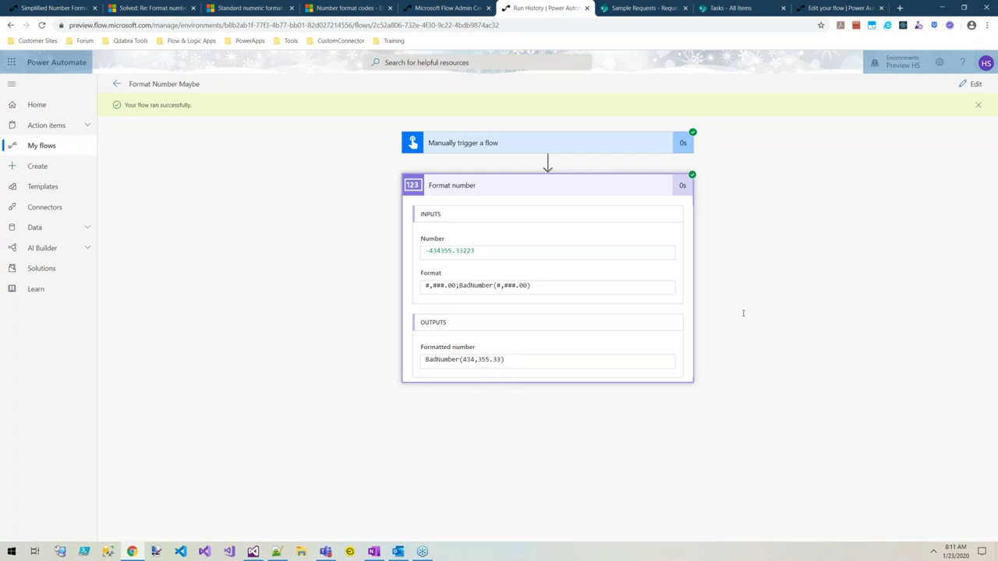
{"action": "left_click", "coordinate": [968, 83]}
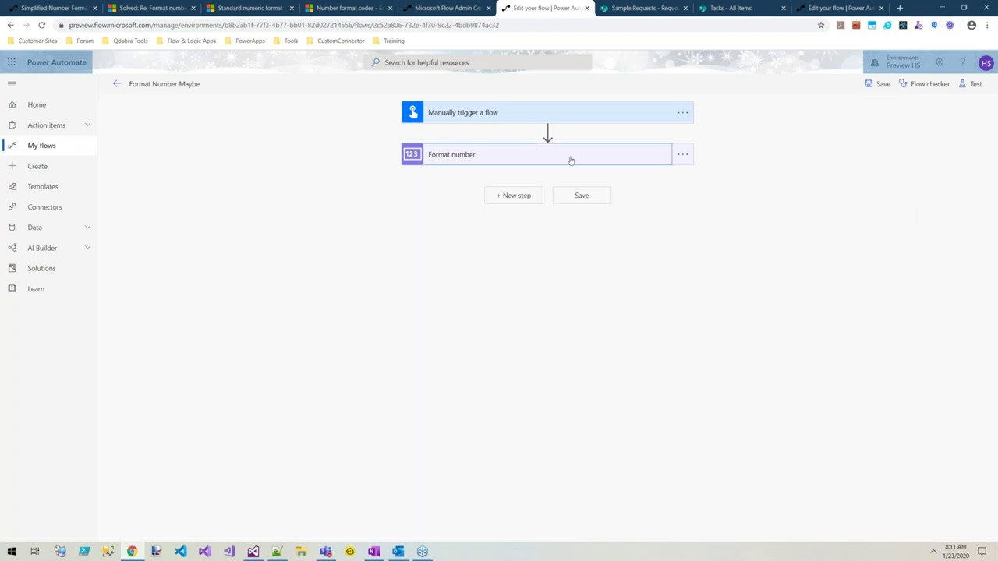
Clear the Format value in the Format number action, and look through the preset number formats and available locales
{"action": "left_click", "coordinate": [608, 163]}
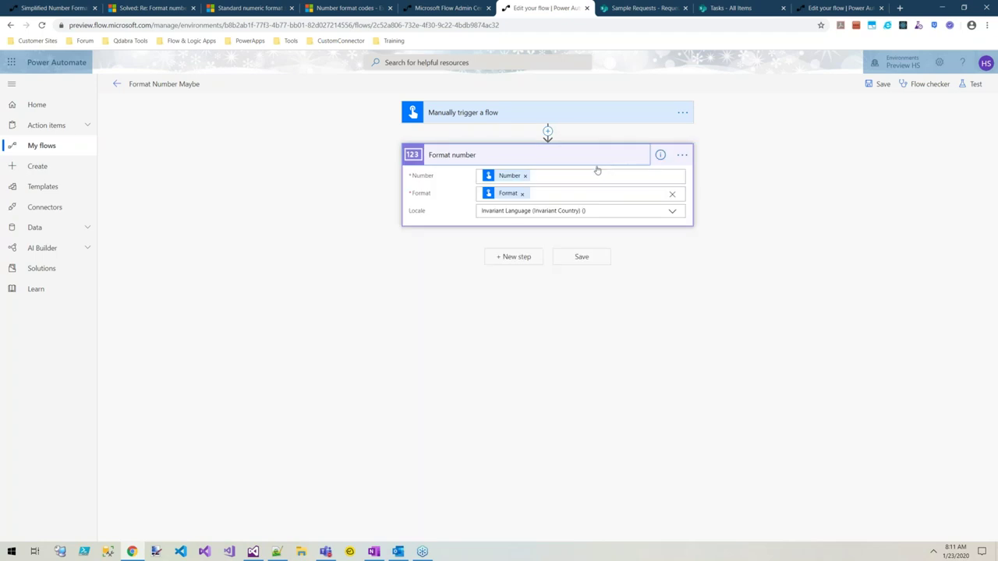
{"action": "left_click", "coordinate": [669, 195]}
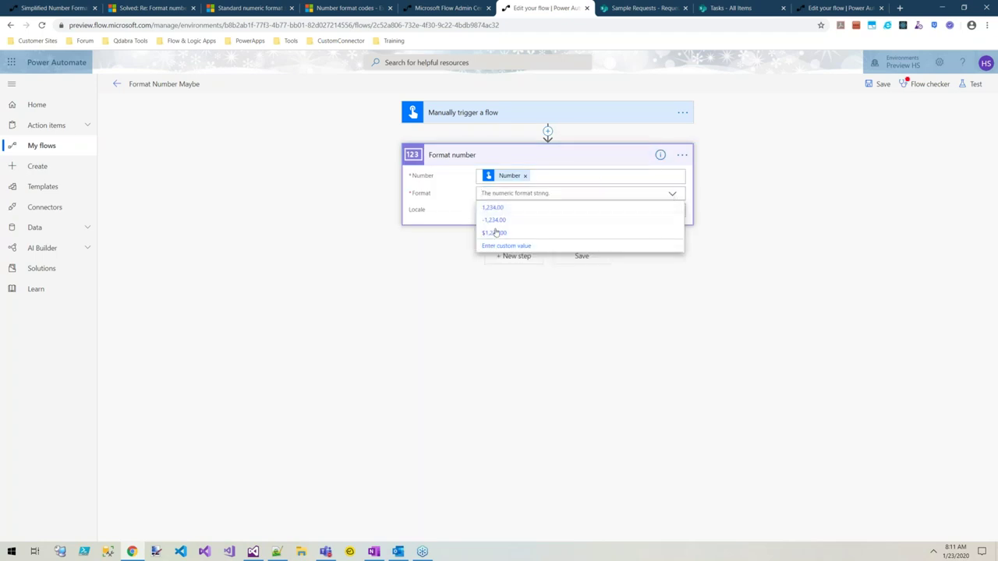
{"action": "left_click", "coordinate": [460, 212]}
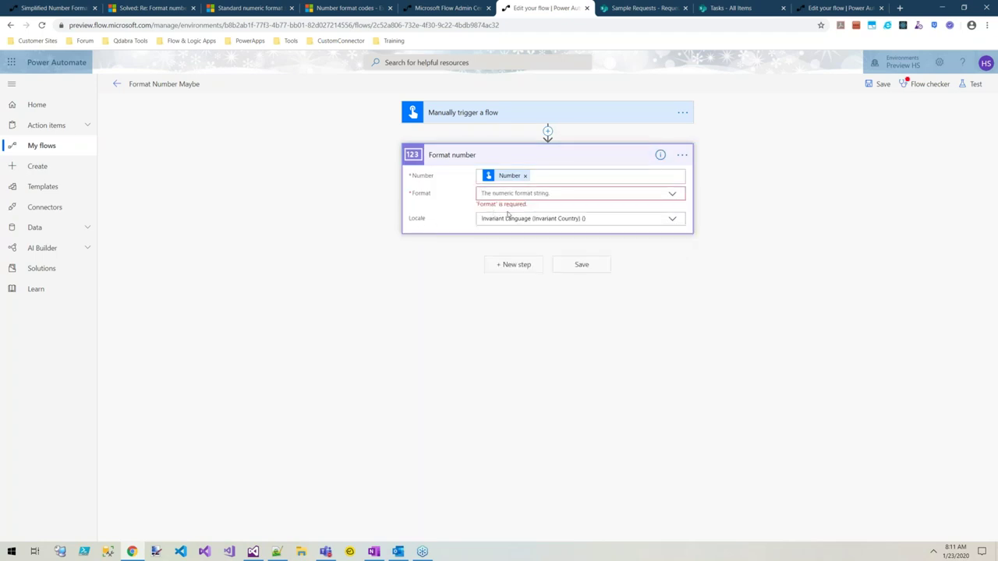
{"action": "left_click", "coordinate": [648, 218]}
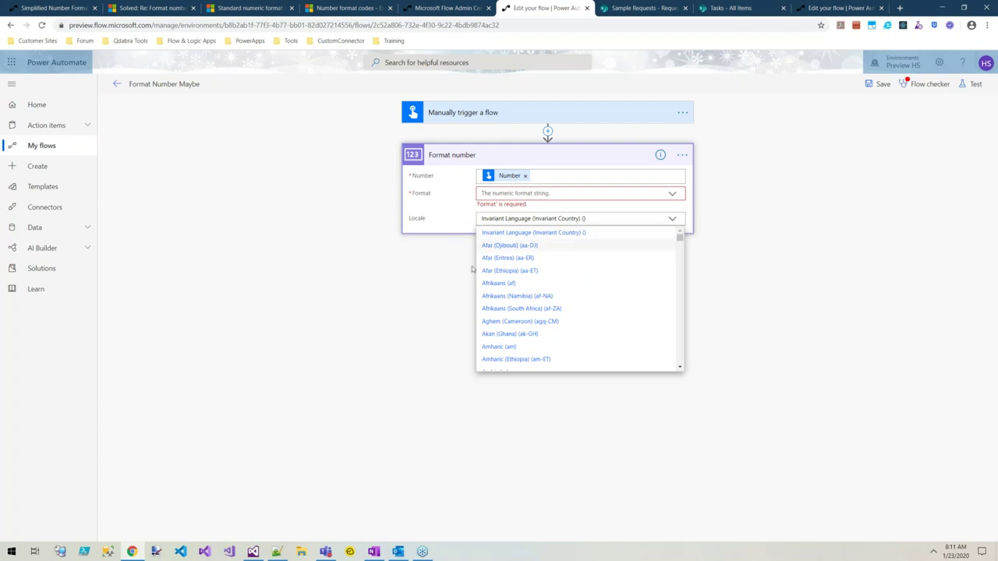
{"action": "left_click", "coordinate": [918, 227]}
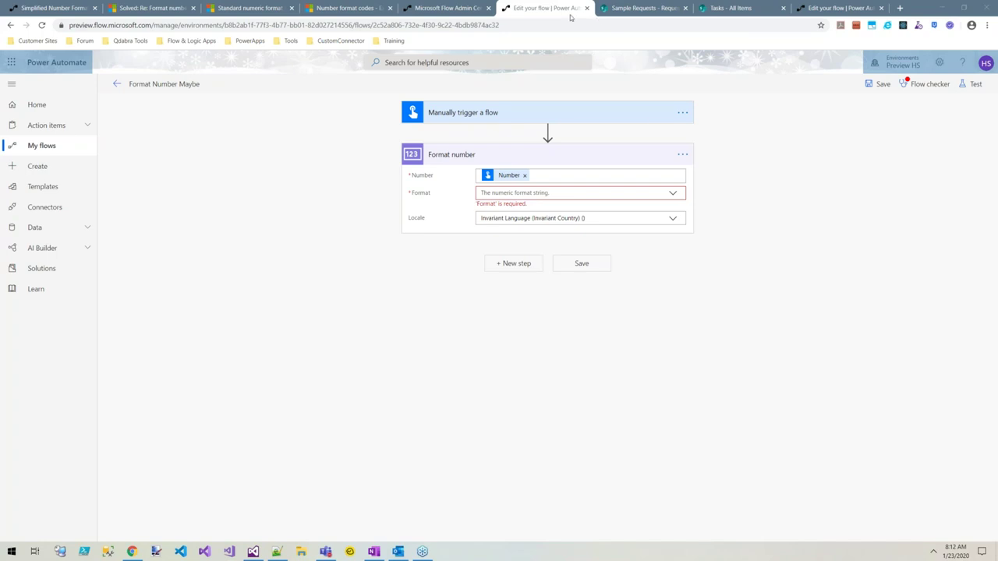
Review the SharePoint Requests and Tasks lists used as sample data, and bring up the Webinar Demo 20200123 flow
{"action": "left_click", "coordinate": [636, 8]}
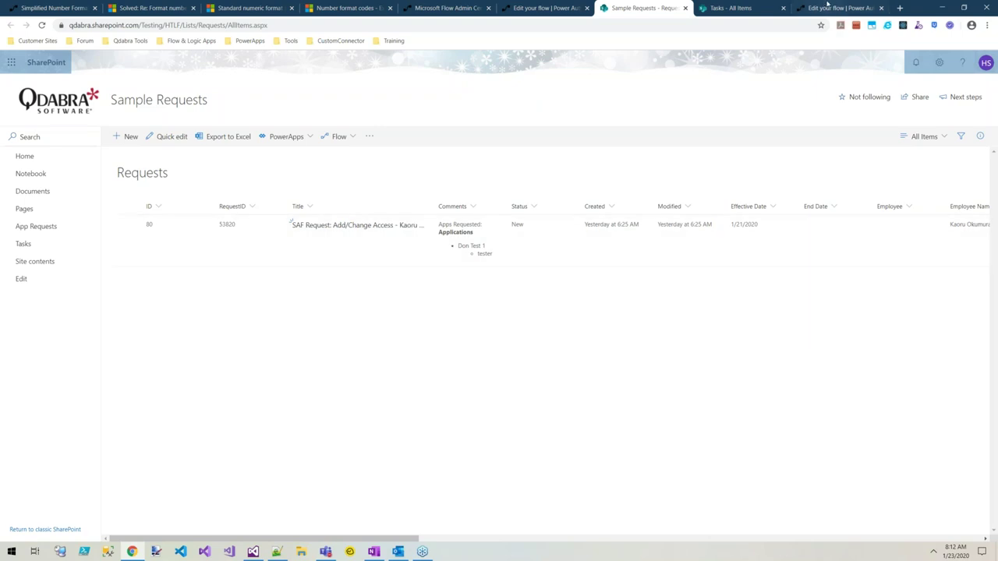
{"action": "left_click", "coordinate": [828, 7]}
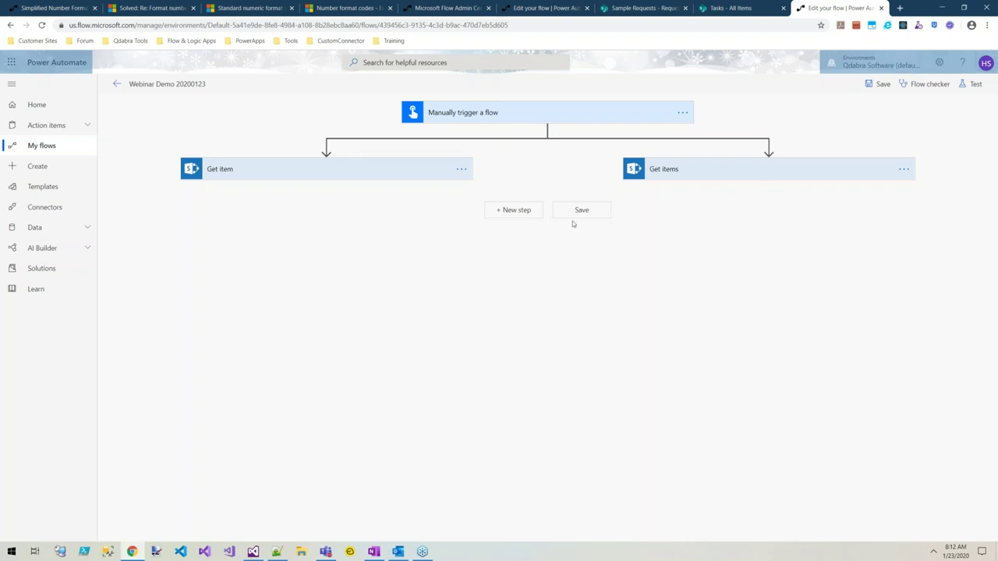
{"action": "mouse_move", "coordinate": [781, 190]}
{"action": "left_click", "coordinate": [629, 8]}
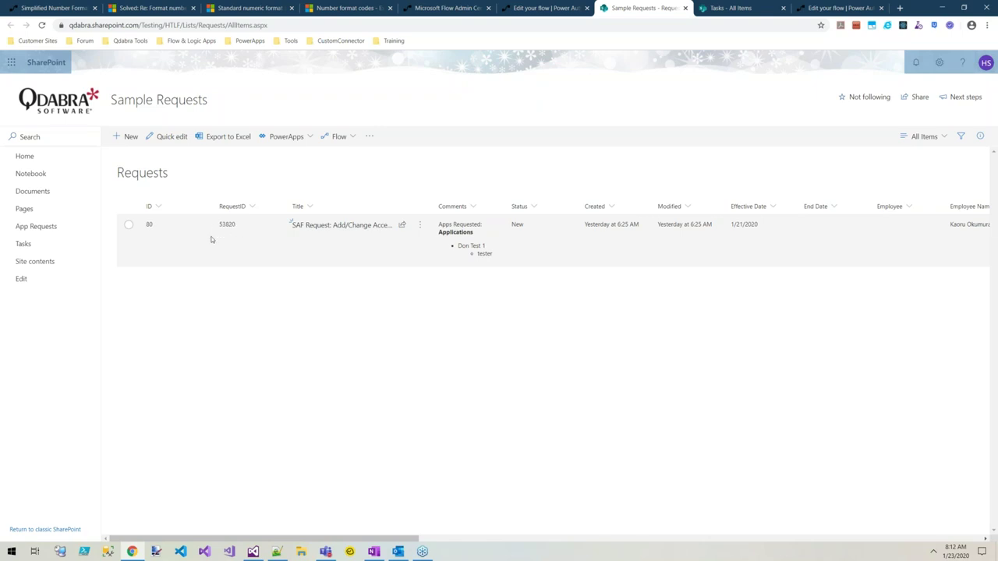
{"action": "left_click", "coordinate": [724, 10]}
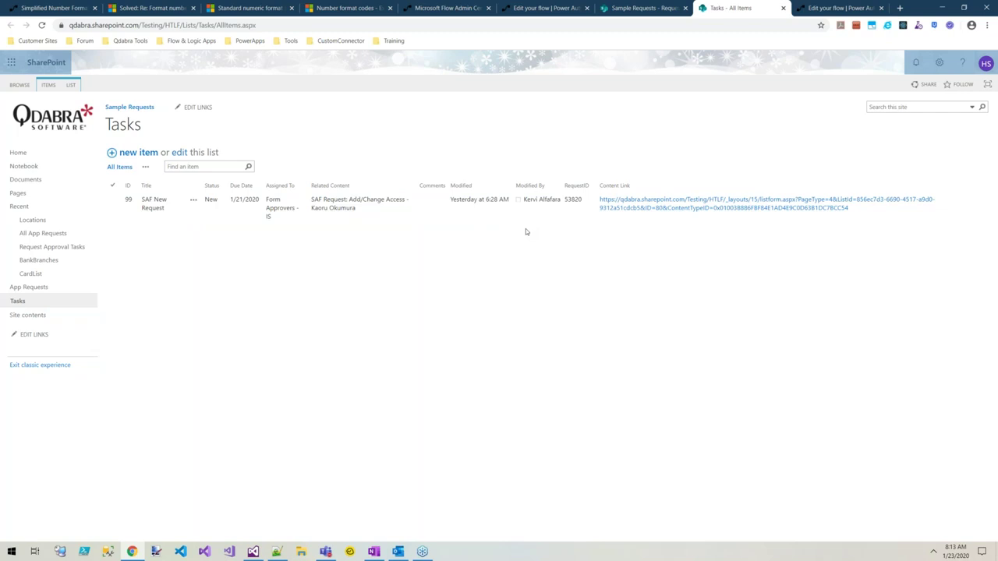
{"action": "left_click", "coordinate": [836, 7]}
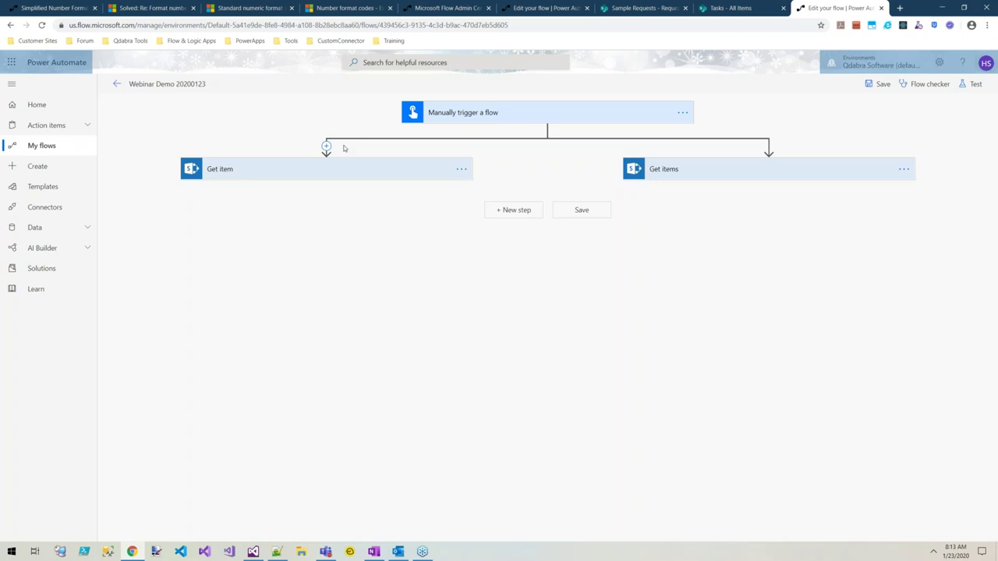
Expand the Get item and Get items actions and review their settings, including the Filter Query and Top Count of Get items
{"action": "left_click", "coordinate": [292, 180]}
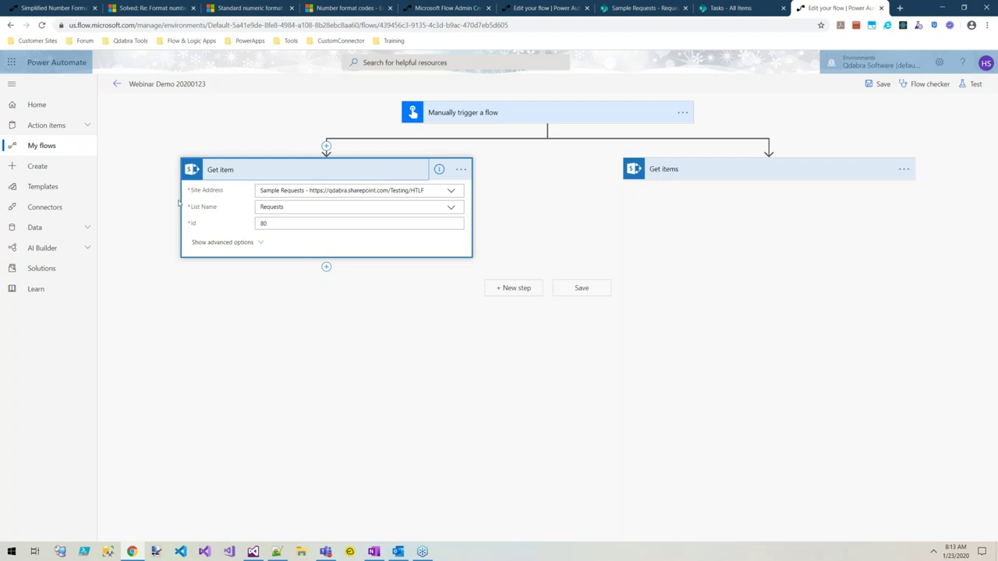
{"action": "left_click", "coordinate": [719, 177]}
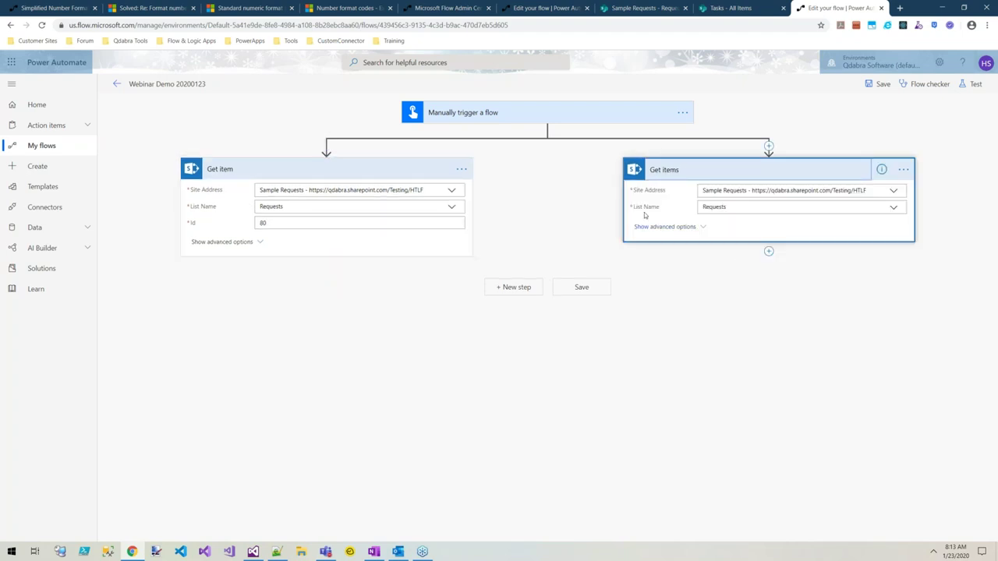
{"action": "left_click", "coordinate": [647, 227]}
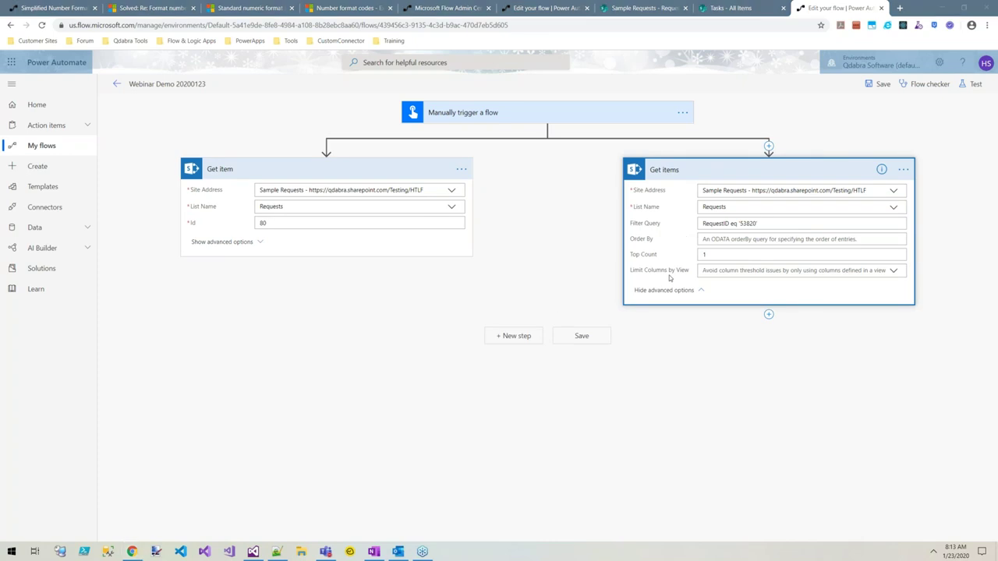
{"action": "left_click", "coordinate": [705, 255]}
{"action": "type", "text": "1"}
Add a Compose action after Get items with the Status field from Get items as its input
{"action": "left_click", "coordinate": [768, 316]}
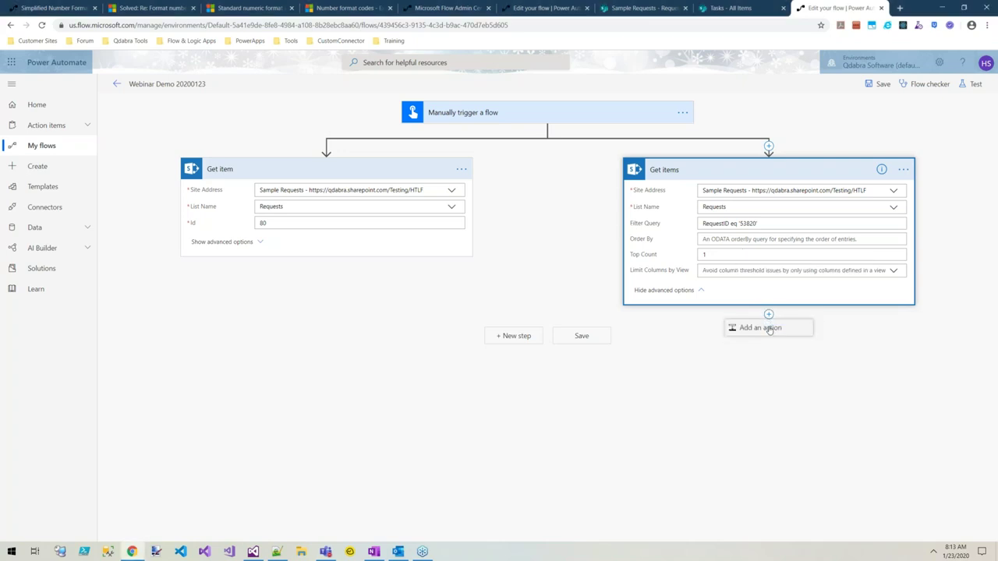
{"action": "left_click", "coordinate": [775, 330]}
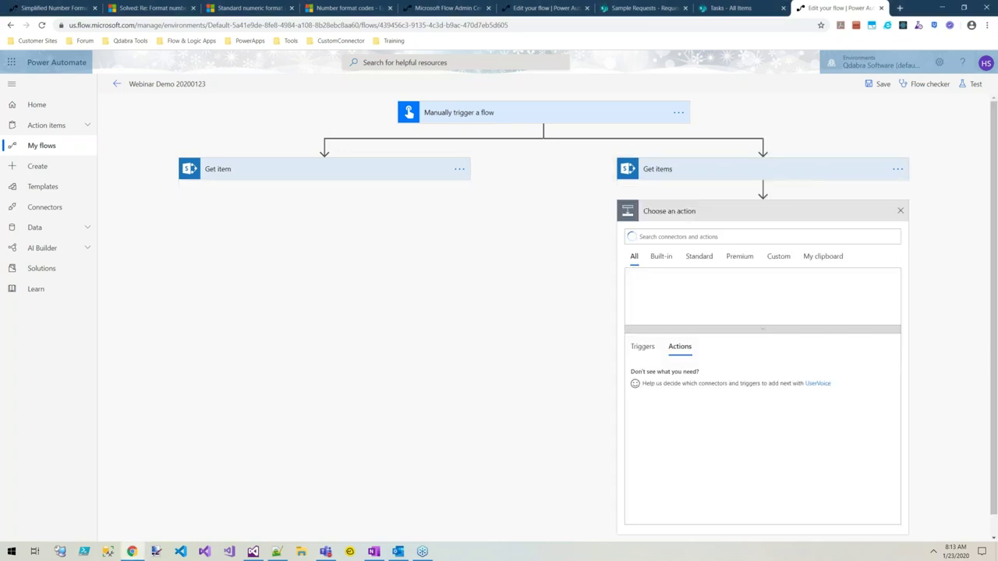
{"action": "type", "text": "compo"}
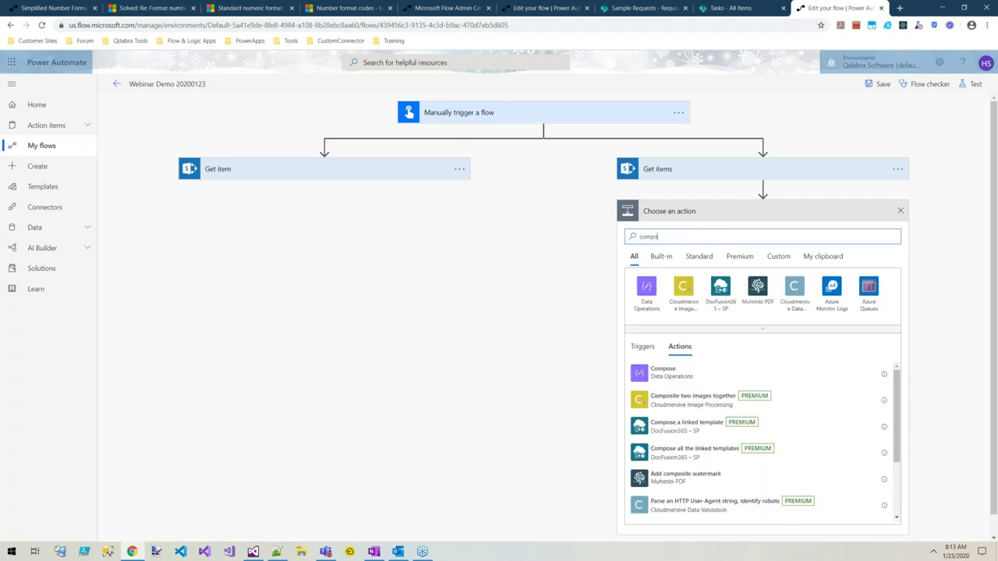
{"action": "left_click", "coordinate": [687, 373]}
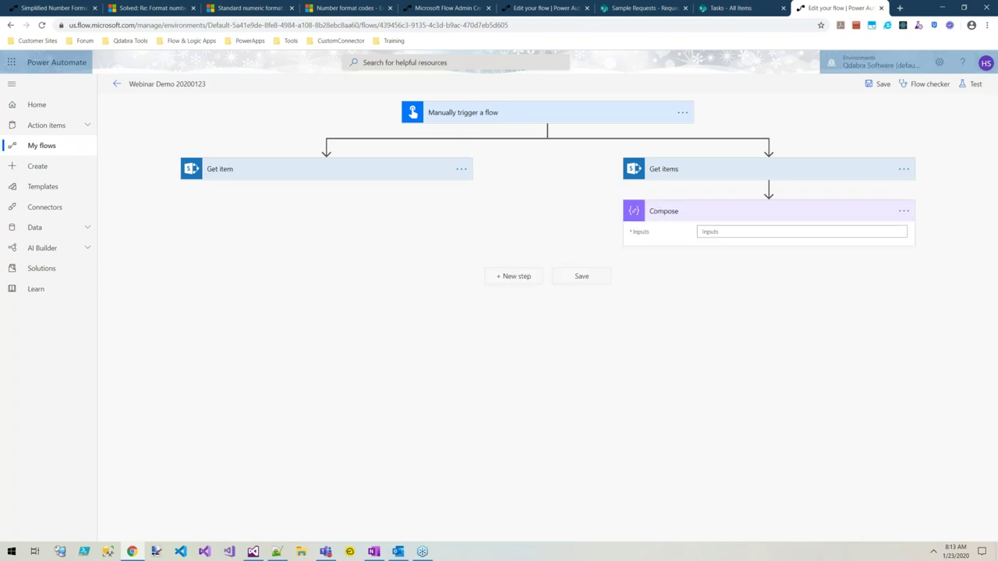
{"action": "left_click", "coordinate": [710, 232]}
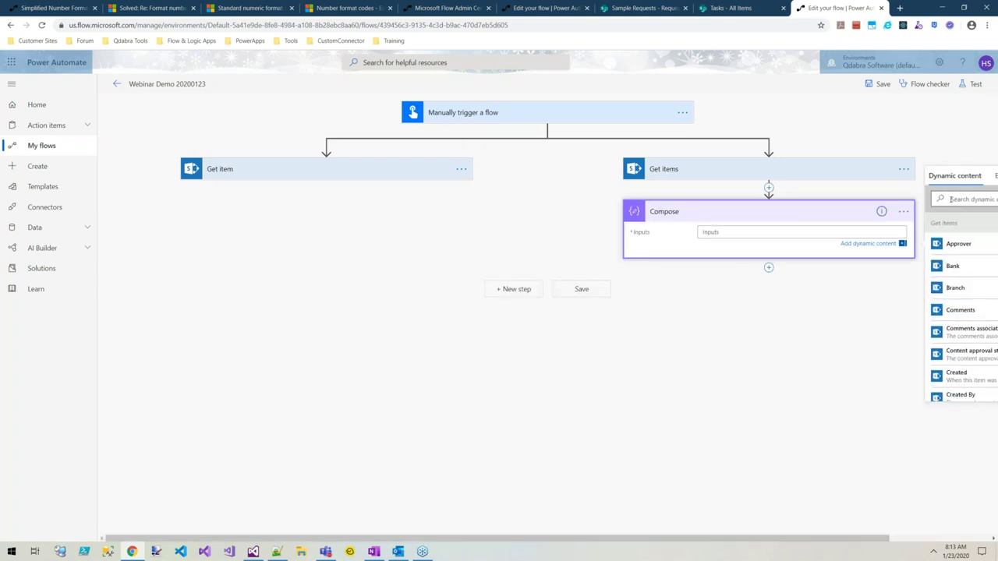
{"action": "type", "text": "stat"}
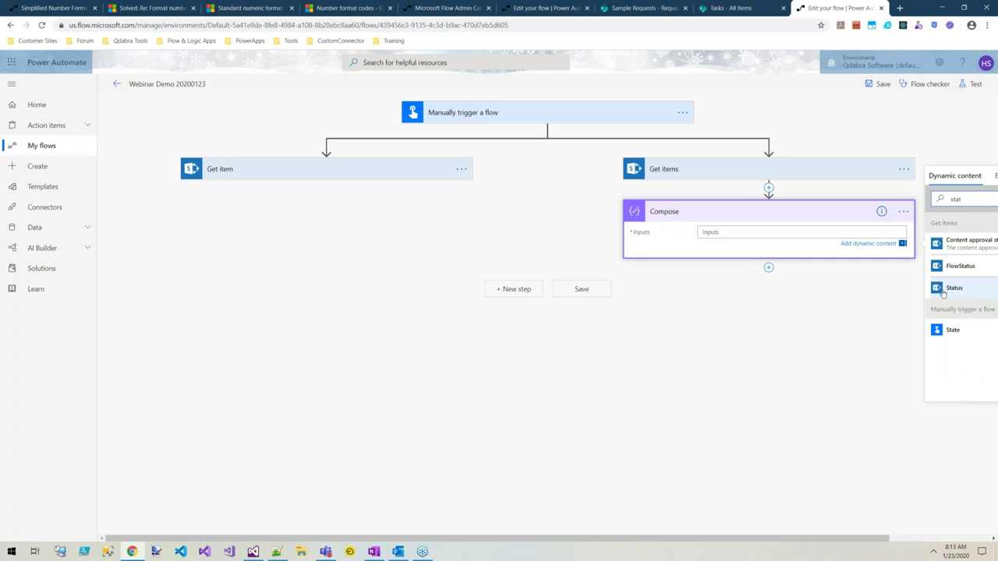
{"action": "left_click", "coordinate": [943, 289]}
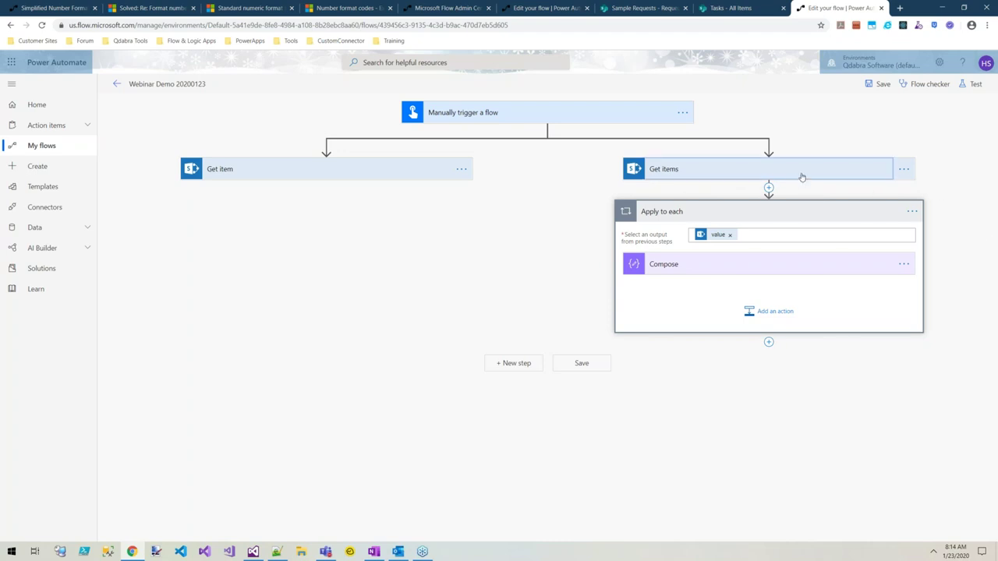
Insert a second Compose action between Get items and the Apply to each loop
{"action": "left_click", "coordinate": [651, 182]}
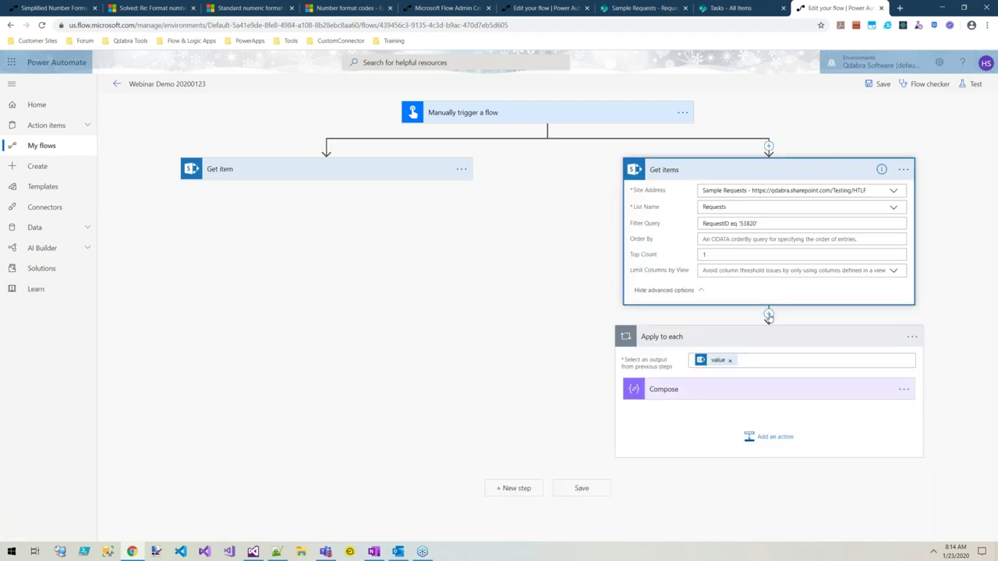
{"action": "left_click", "coordinate": [771, 315]}
{"action": "left_click", "coordinate": [763, 326]}
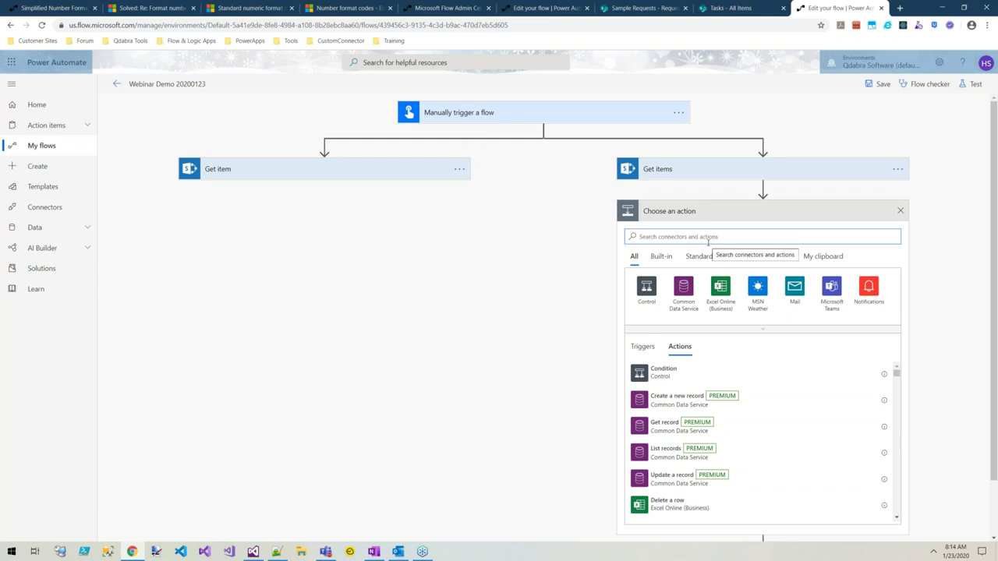
{"action": "type", "text": "compo"}
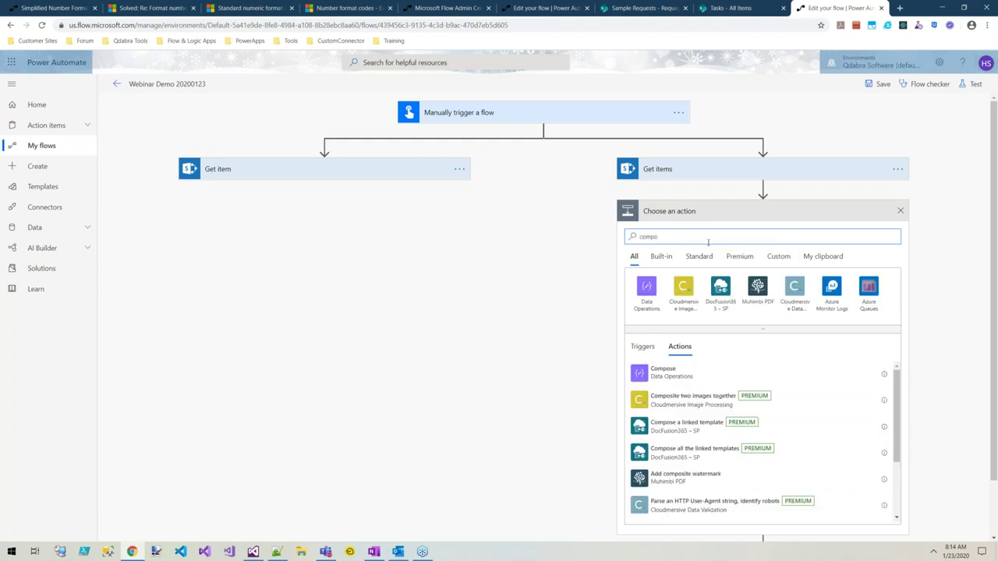
{"action": "left_click", "coordinate": [711, 373]}
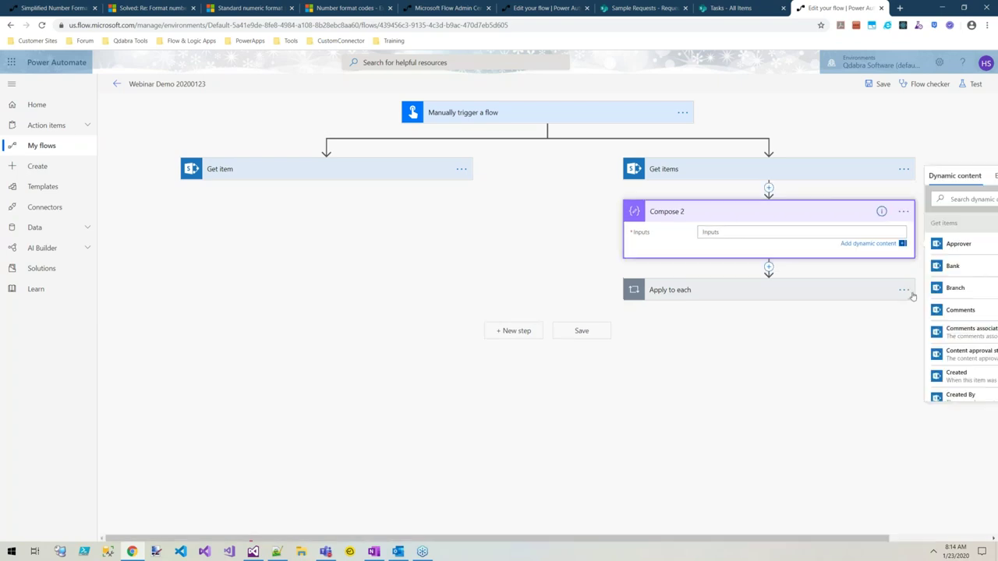
Set the Compose 2 input to the expression first(body('Get_items')?['value'])?['Status']
{"action": "left_click_drag", "start_coordinate": [600, 542], "coordinate": [702, 542]}
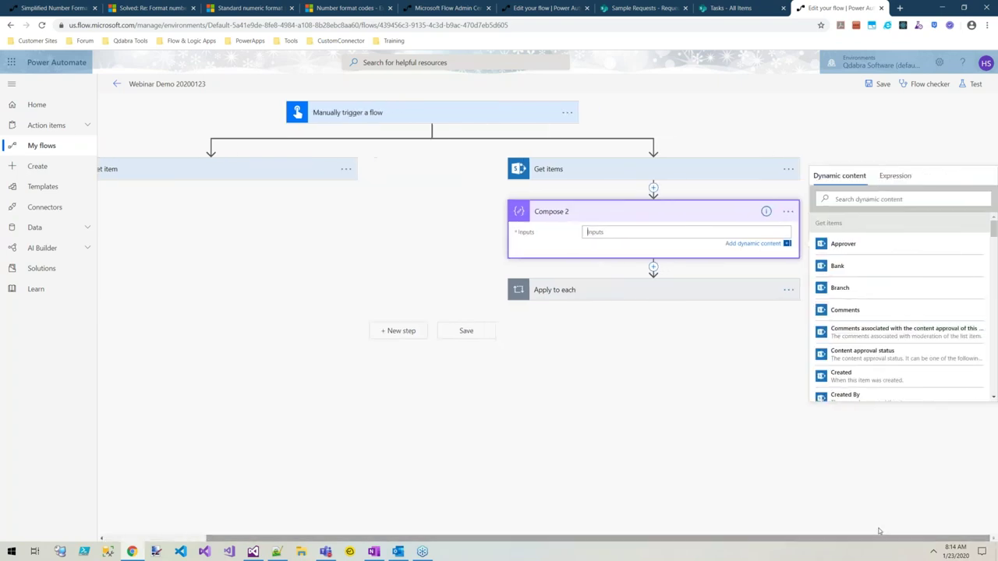
{"action": "left_click", "coordinate": [897, 176]}
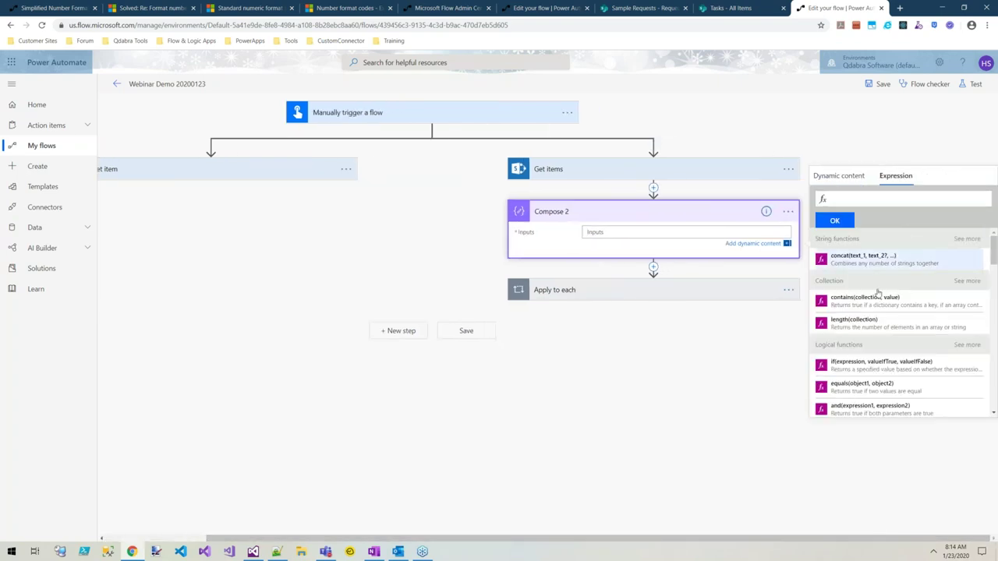
{"action": "left_click", "coordinate": [969, 281]}
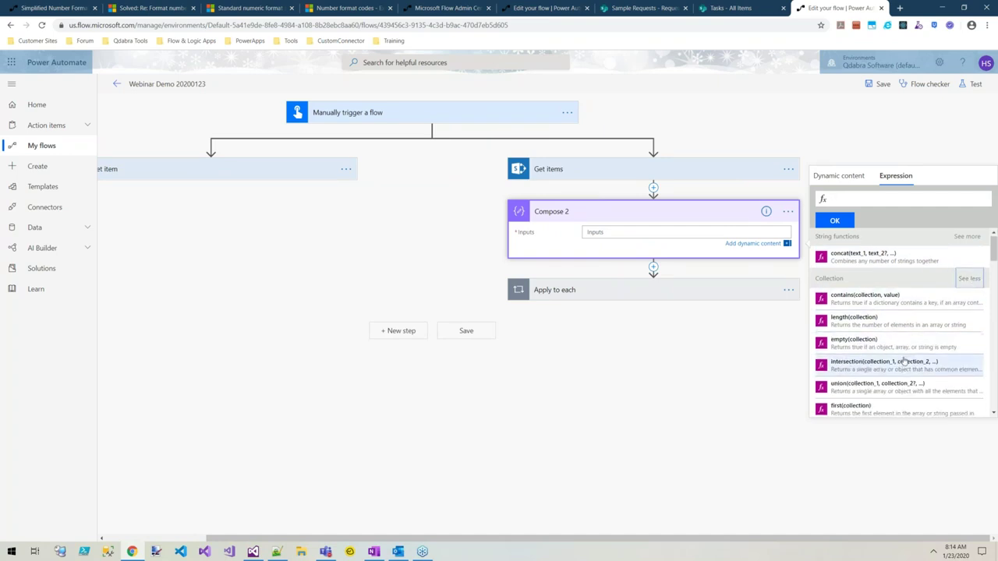
{"action": "scroll", "coordinate": [854, 351], "scroll_direction": "down", "scroll_amount": 2}
{"action": "left_click", "coordinate": [850, 352]}
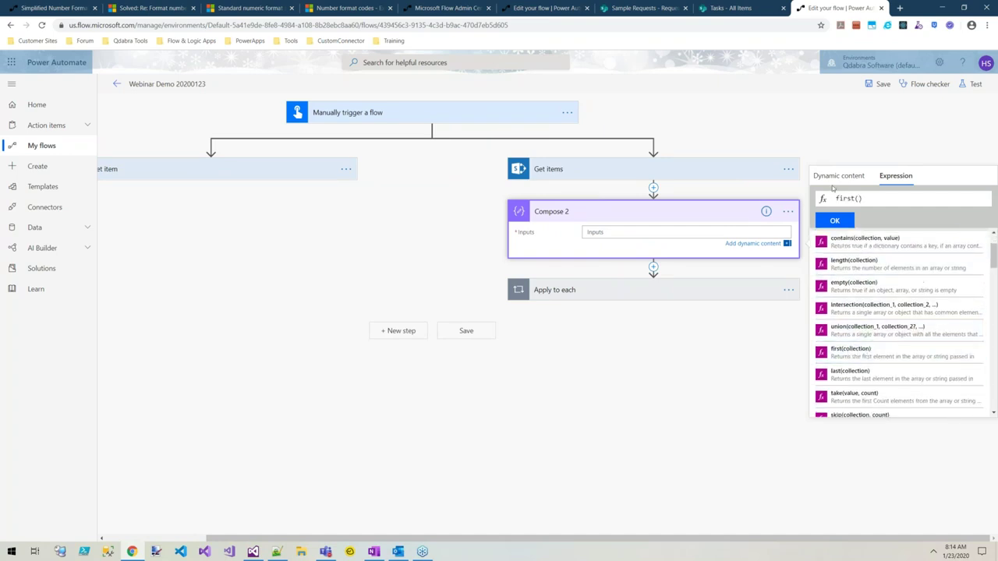
{"action": "left_click", "coordinate": [850, 177]}
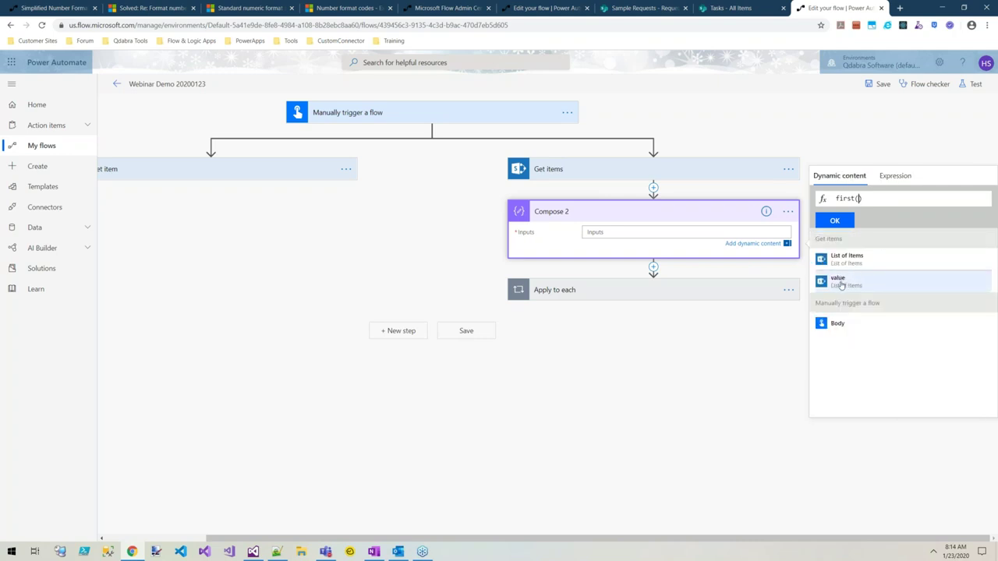
{"action": "left_click", "coordinate": [842, 284]}
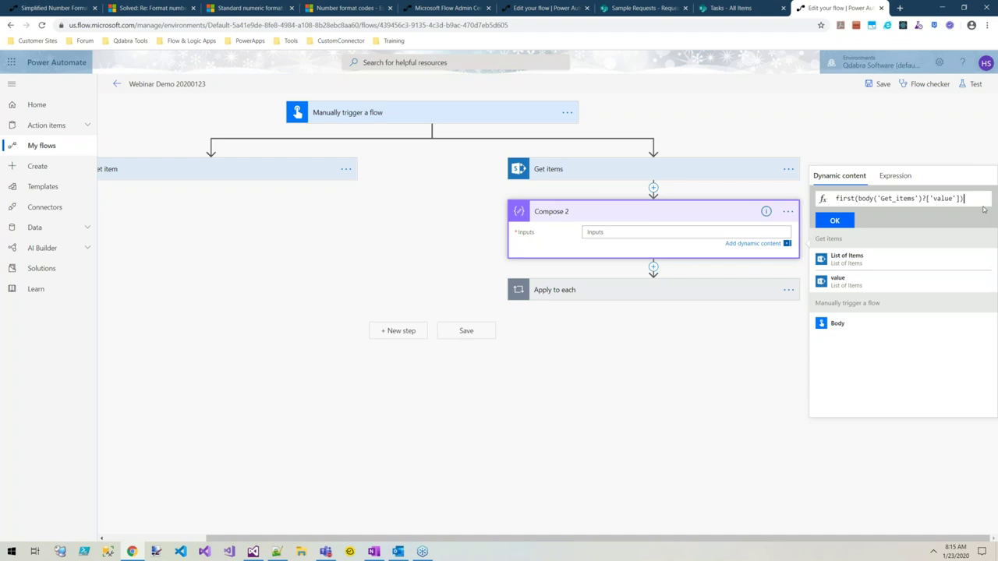
{"action": "type", "text": "?['Status"}
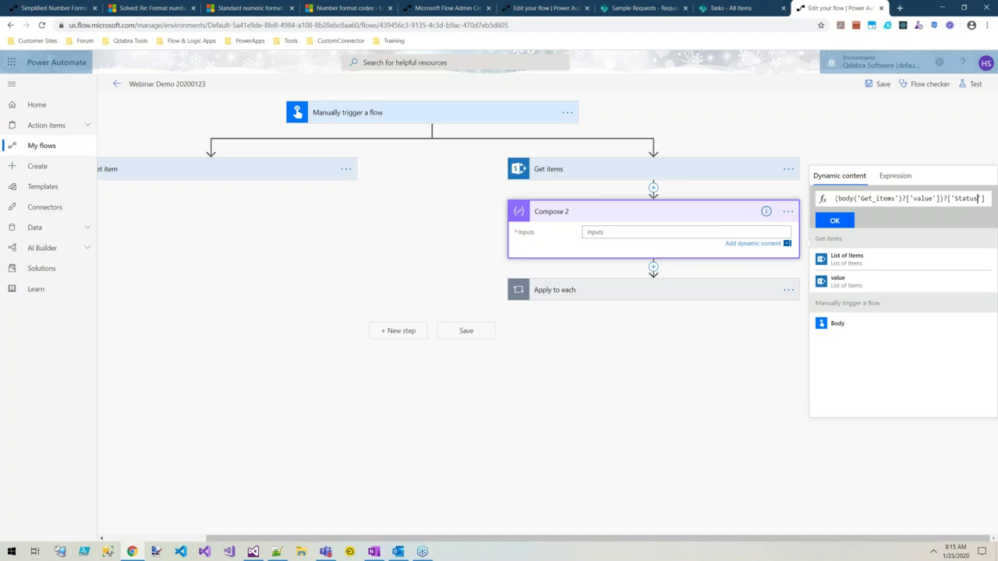
{"action": "left_click", "coordinate": [833, 221]}
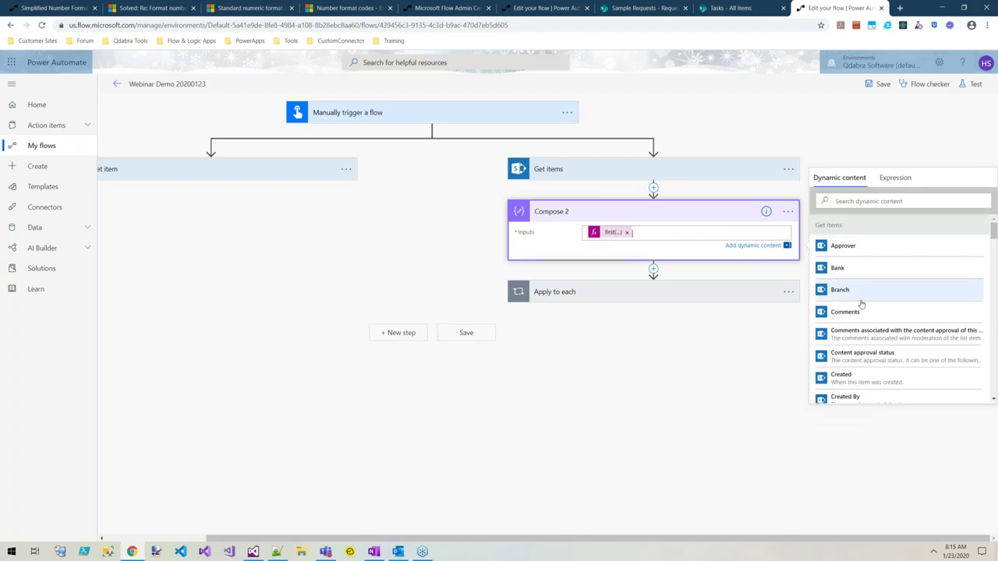
Save the Webinar Demo 20200123 flow and start a test run by performing the trigger action manually
{"action": "left_click", "coordinate": [971, 83]}
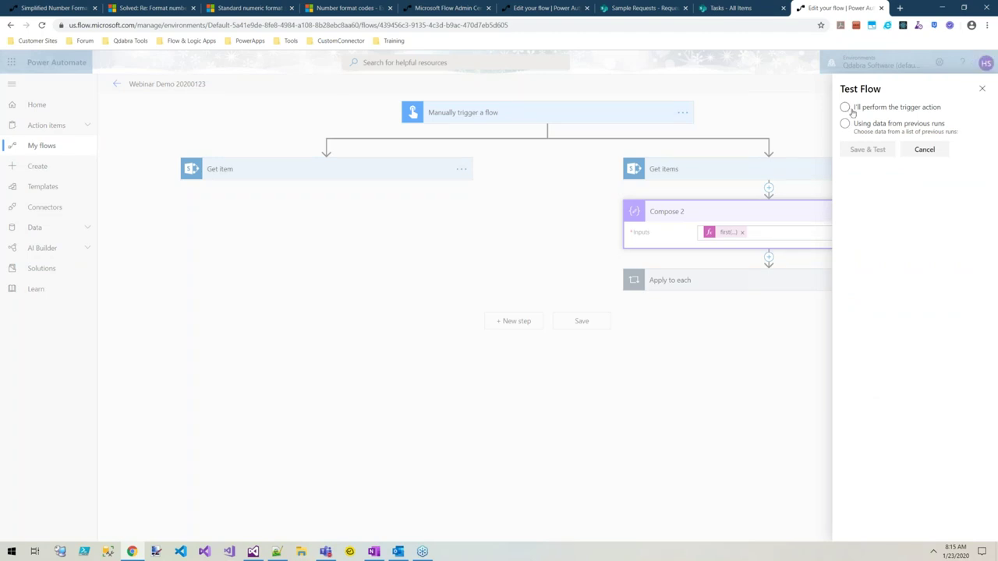
{"action": "left_click", "coordinate": [845, 106]}
{"action": "left_click", "coordinate": [867, 149]}
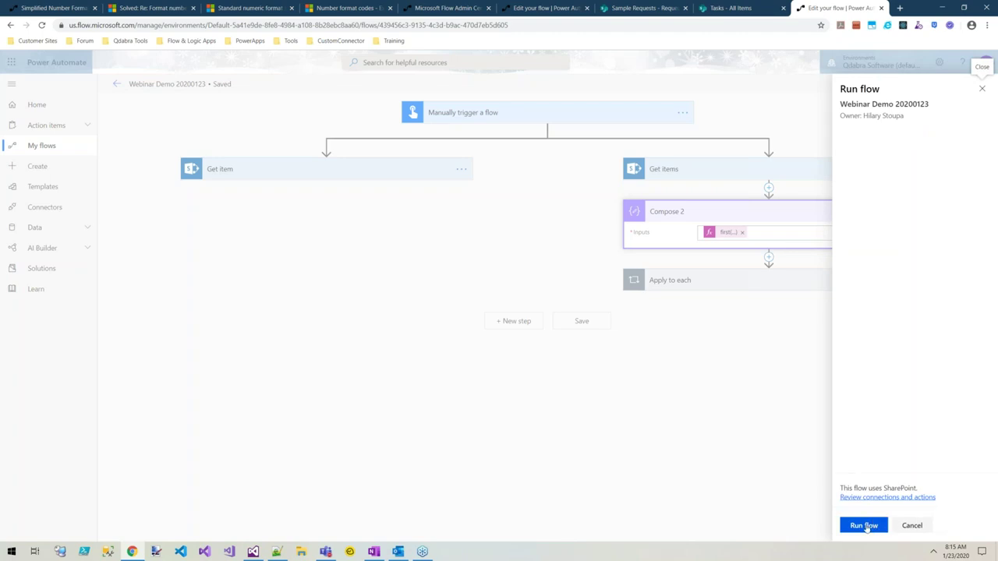
{"action": "left_click", "coordinate": [864, 525]}
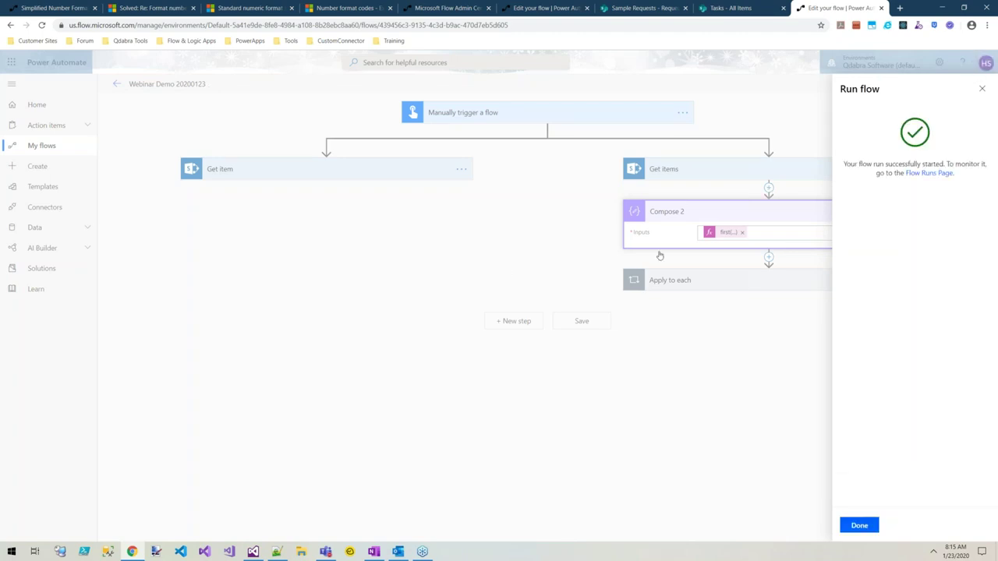
Check the Compose 2 output of the test run against the Status column in the SharePoint Requests list
{"action": "left_click", "coordinate": [861, 524]}
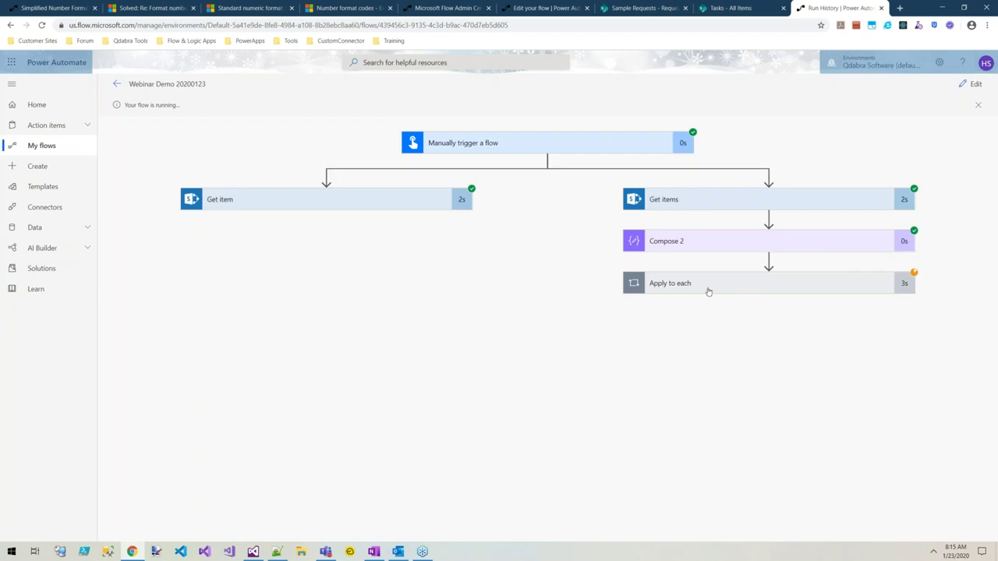
{"action": "left_click", "coordinate": [746, 246]}
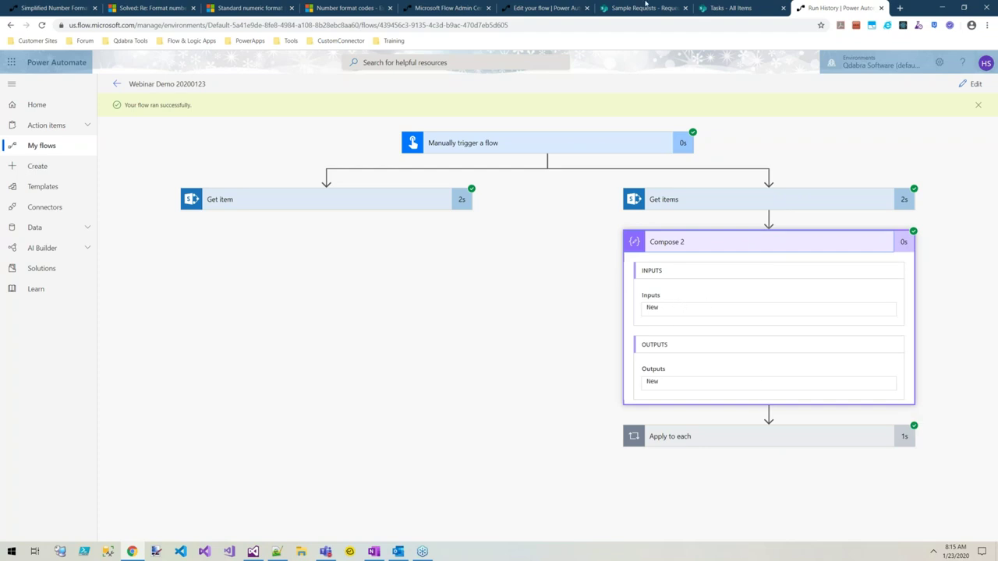
{"action": "left_click", "coordinate": [641, 7]}
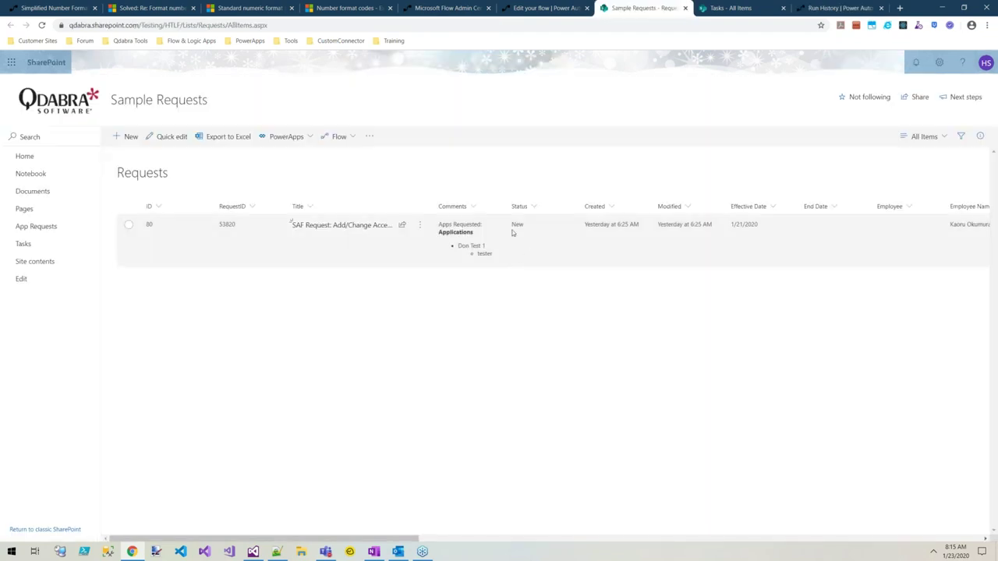
{"action": "left_click", "coordinate": [827, 8]}
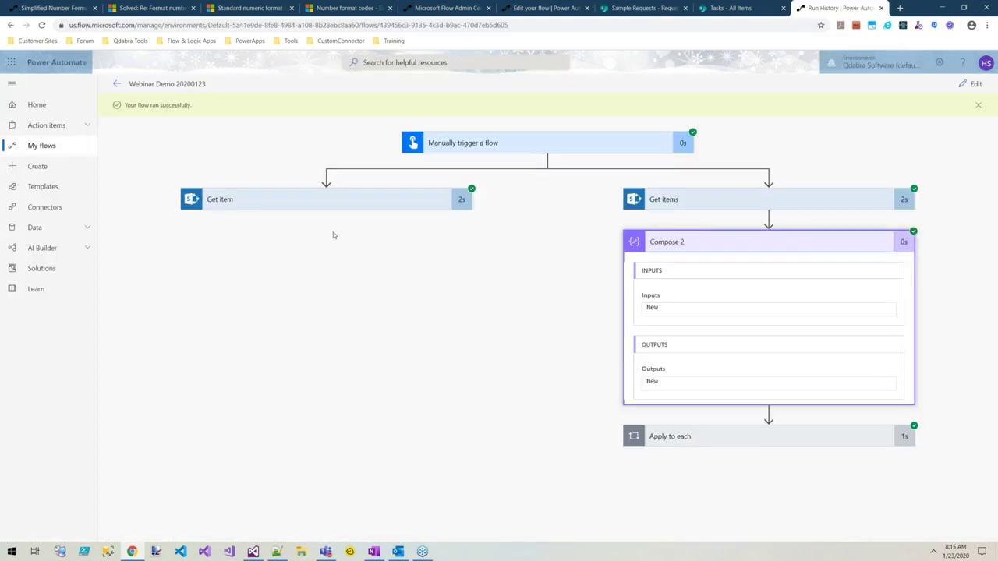
Examine the Get item inputs and outputs in the run details, including the Status value in the Body
{"action": "left_click", "coordinate": [311, 201]}
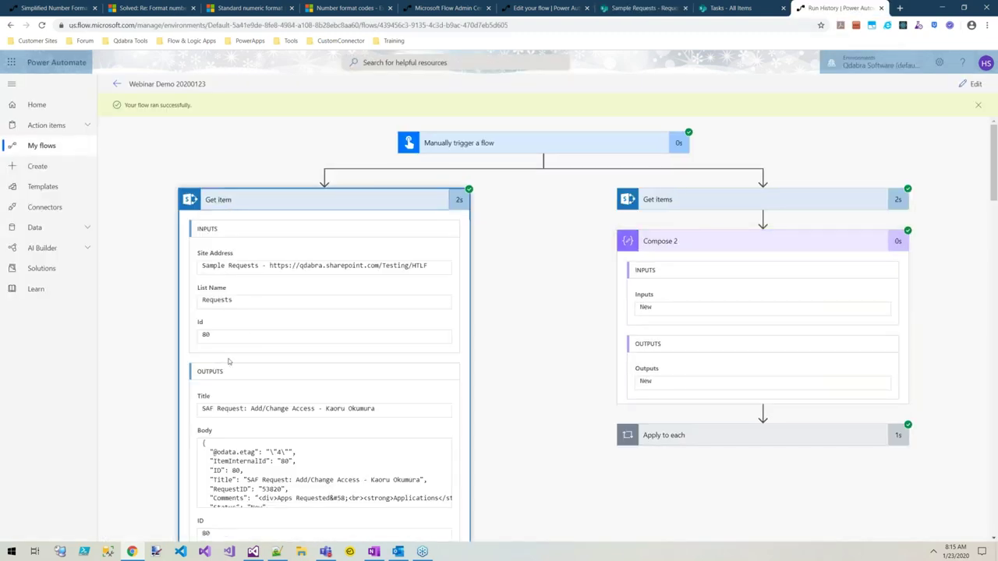
{"action": "scroll", "coordinate": [228, 361], "scroll_direction": "down", "scroll_amount": 2}
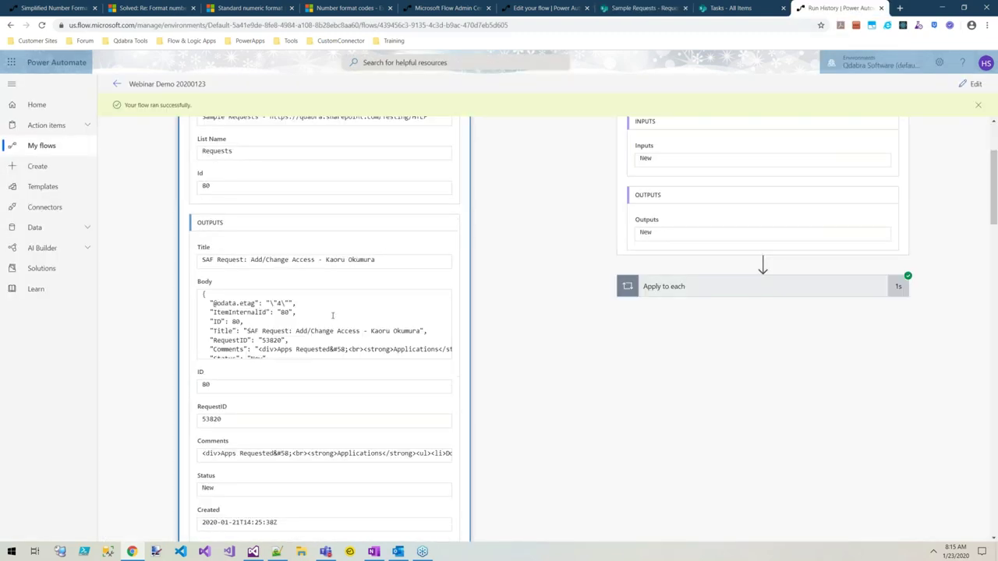
{"action": "scroll", "coordinate": [298, 326], "scroll_direction": "down", "scroll_amount": 2}
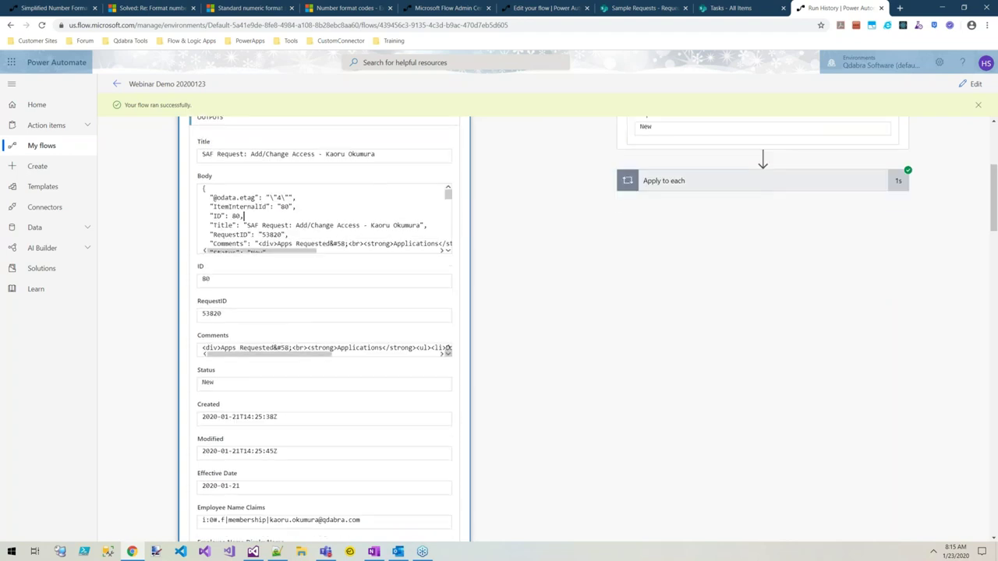
{"action": "scroll", "coordinate": [448, 209], "scroll_direction": "down", "scroll_amount": 1}
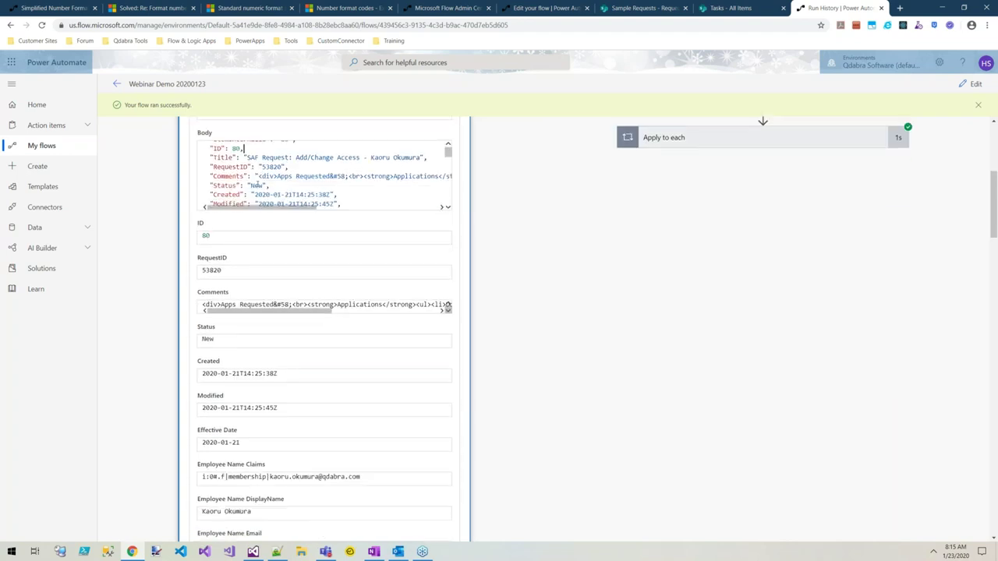
{"action": "scroll", "coordinate": [813, 343], "scroll_direction": "up", "scroll_amount": 3}
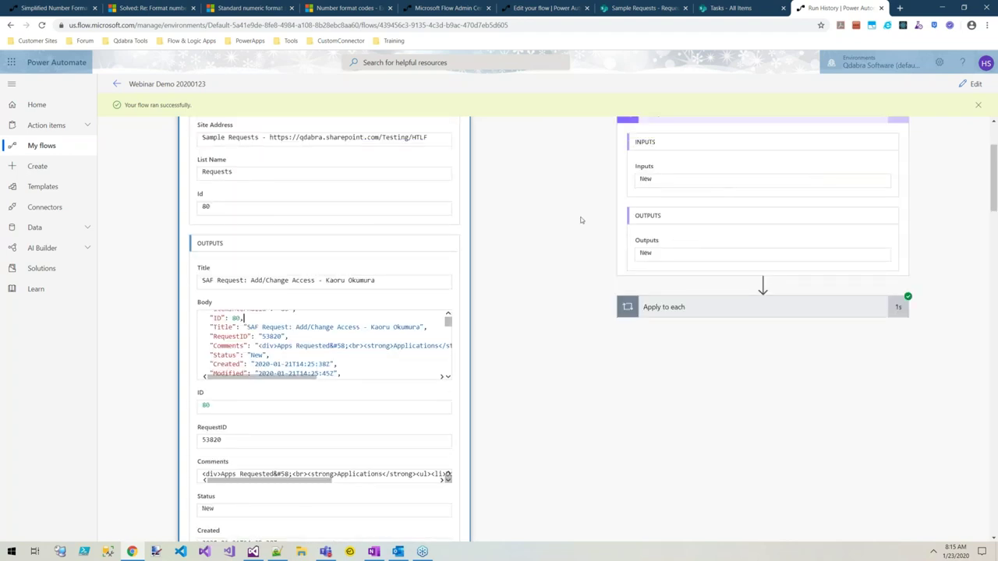
{"action": "scroll", "coordinate": [596, 302], "scroll_direction": "up", "scroll_amount": 2}
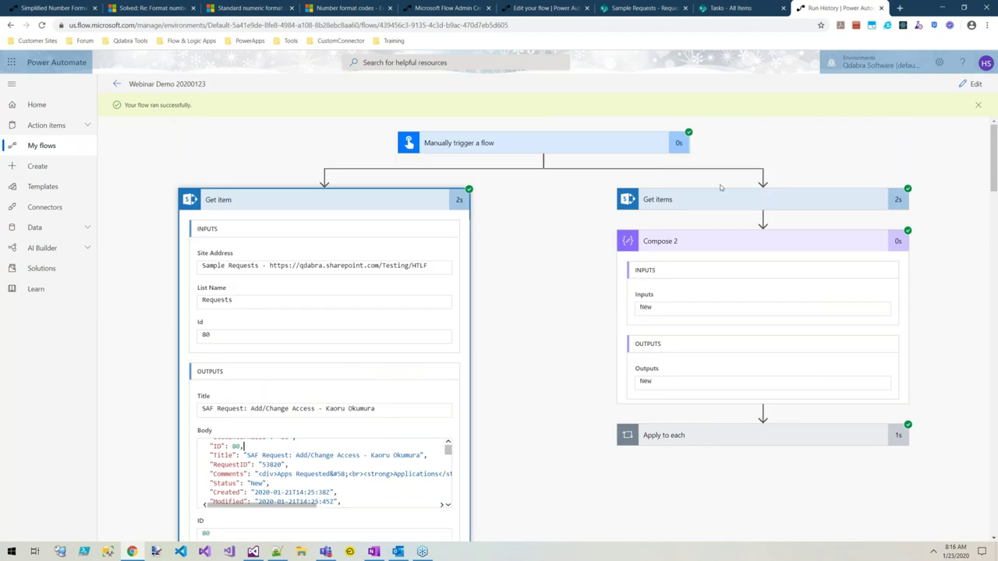
Copy the full Get items output Body into the empty new 12 document in Notepad++ and highlight the Job_x0020_Title field name
{"action": "left_click", "coordinate": [673, 199]}
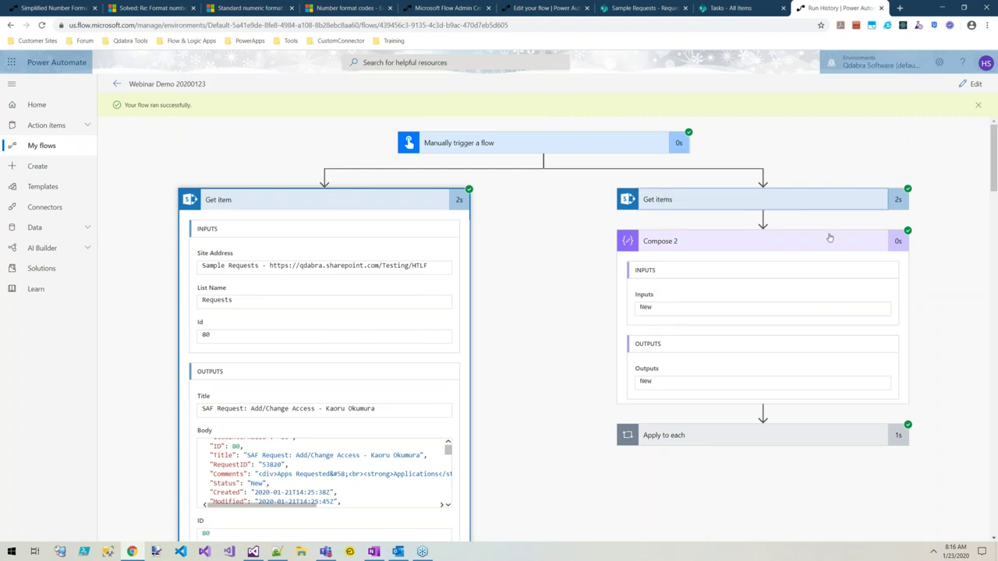
{"action": "scroll", "coordinate": [943, 411], "scroll_direction": "down", "scroll_amount": 3}
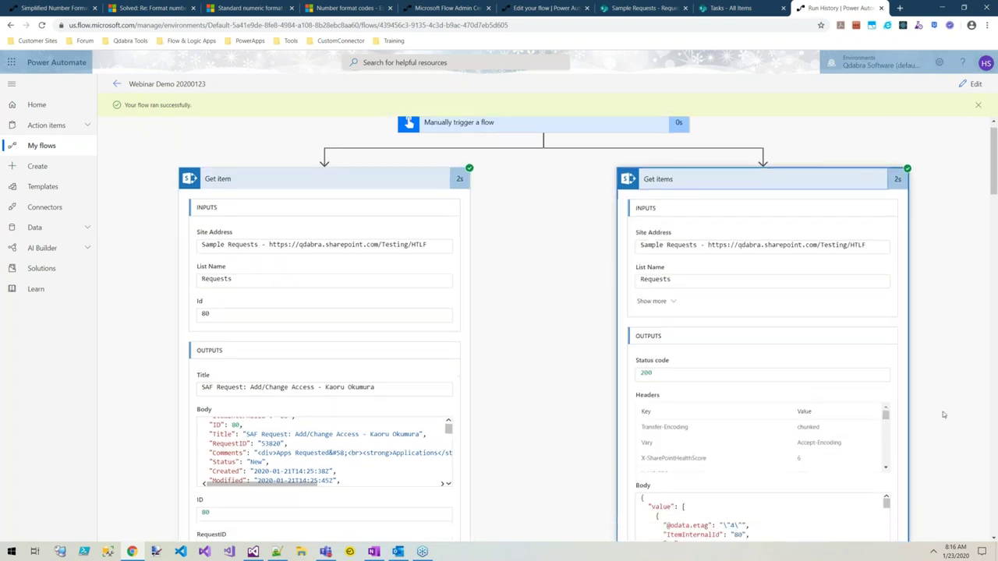
{"action": "left_click", "coordinate": [745, 333]}
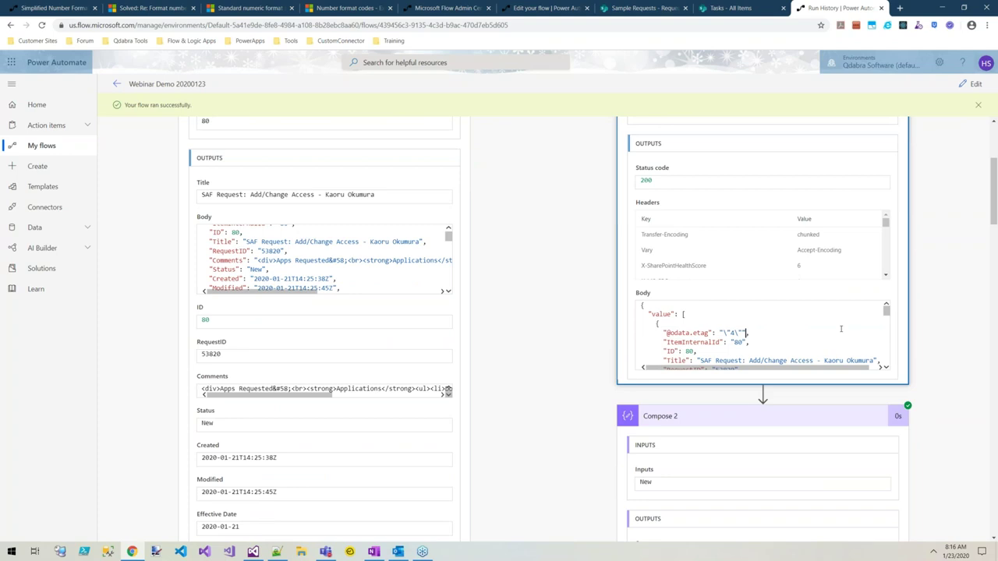
{"action": "key", "text": "ctrl+a"}
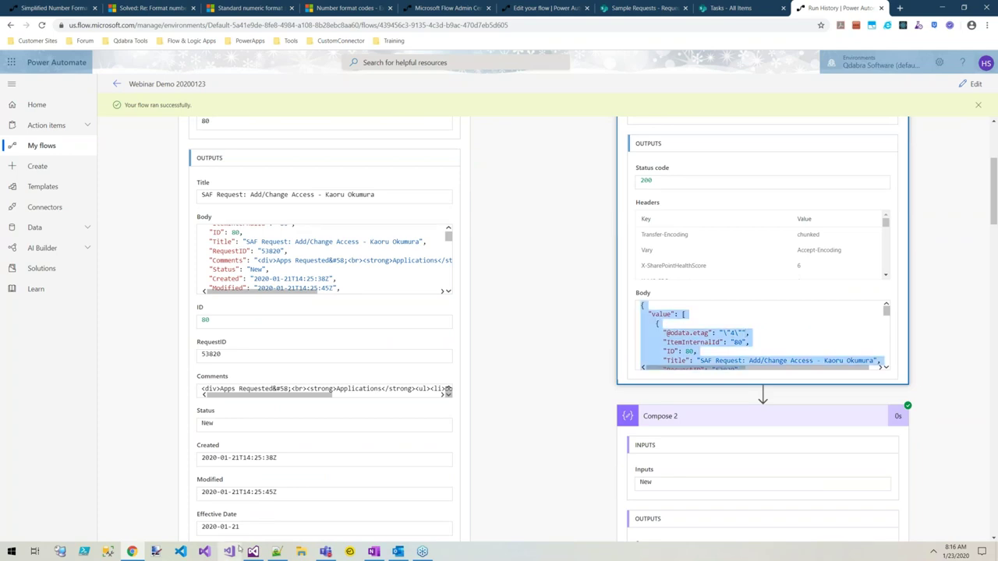
{"action": "left_click", "coordinate": [277, 551]}
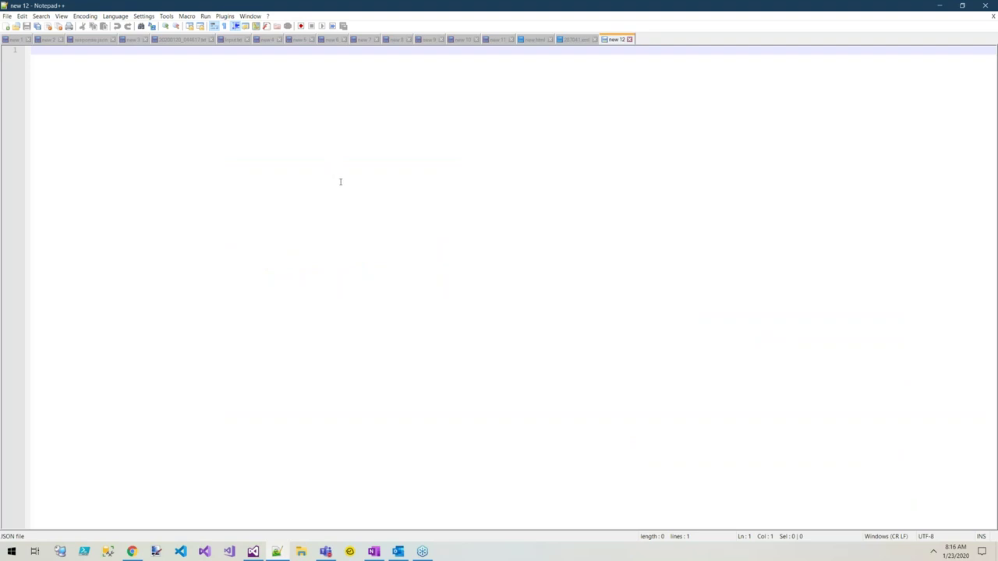
{"action": "key", "text": "ctrl+v"}
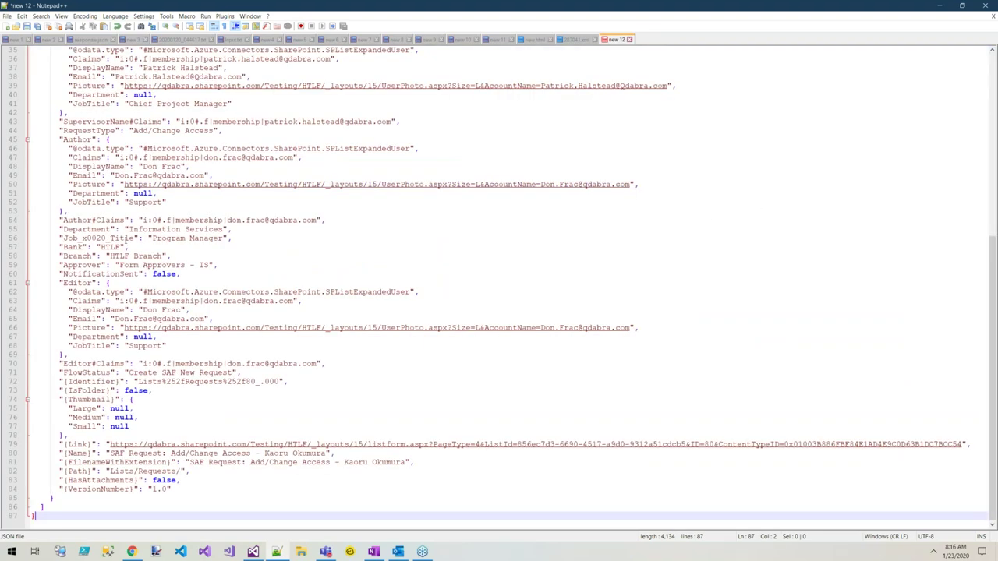
{"action": "left_click", "coordinate": [132, 238]}
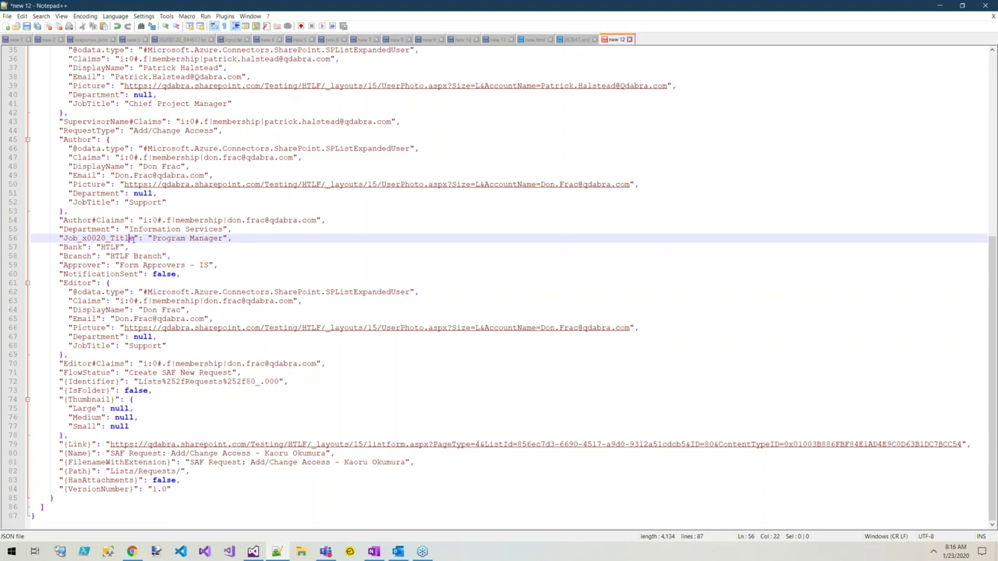
{"action": "left_click_drag", "start_coordinate": [134, 239], "coordinate": [62, 238]}
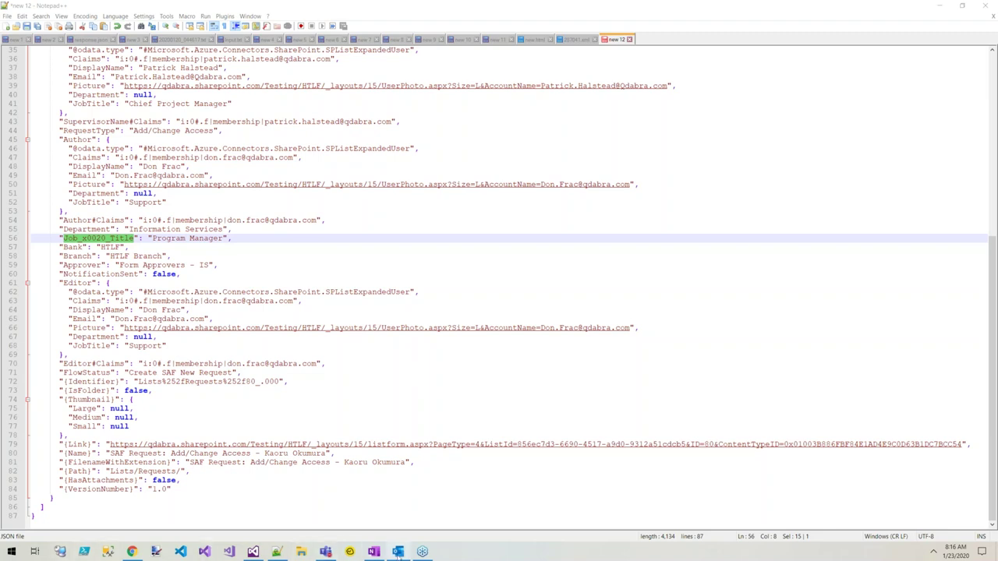
Back in Chrome's run history, collapse Compose 2 and examine the Compose action inside the Apply to each loop
{"action": "left_click", "coordinate": [155, 552]}
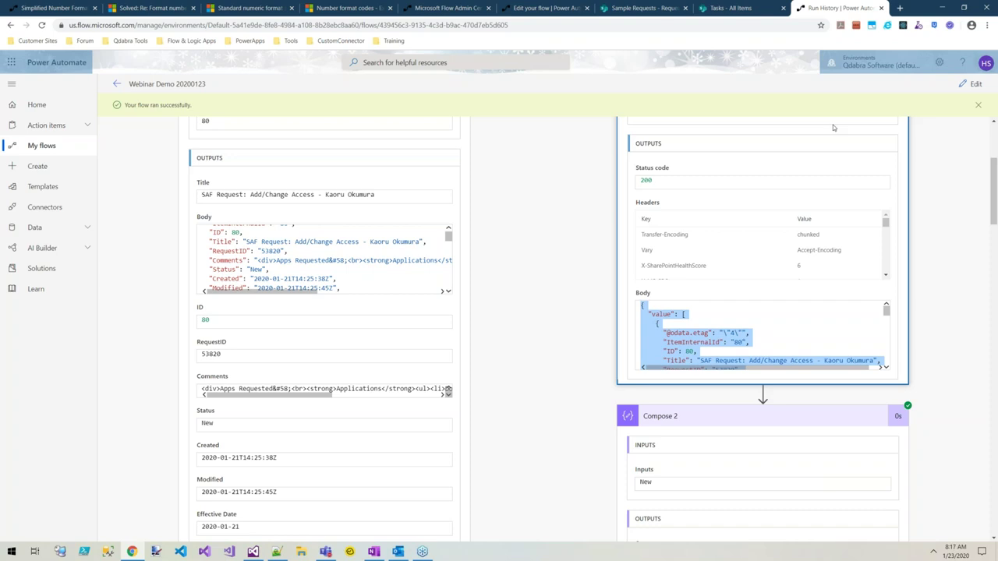
{"action": "scroll", "coordinate": [636, 374], "scroll_direction": "down", "scroll_amount": 1}
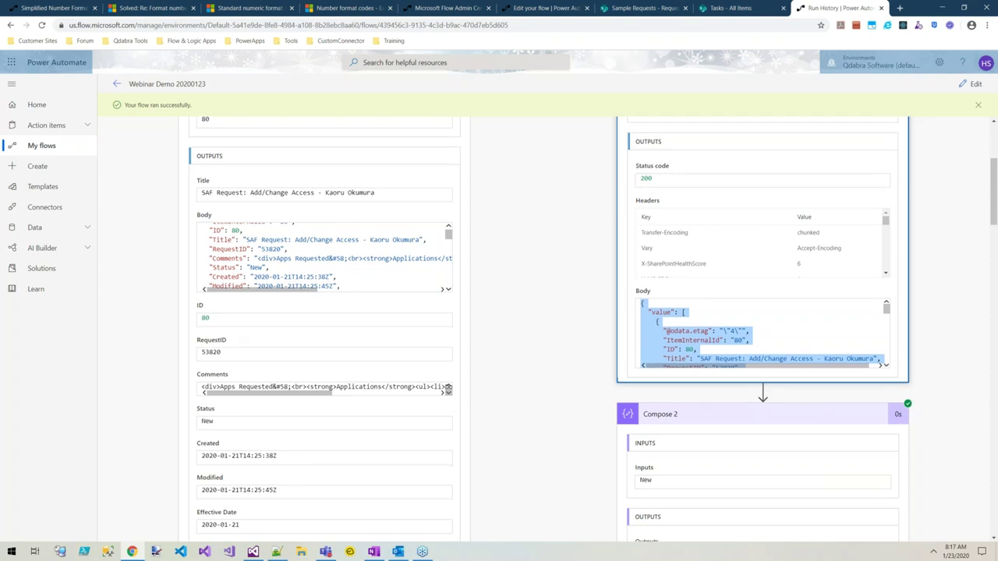
{"action": "left_click", "coordinate": [811, 379]}
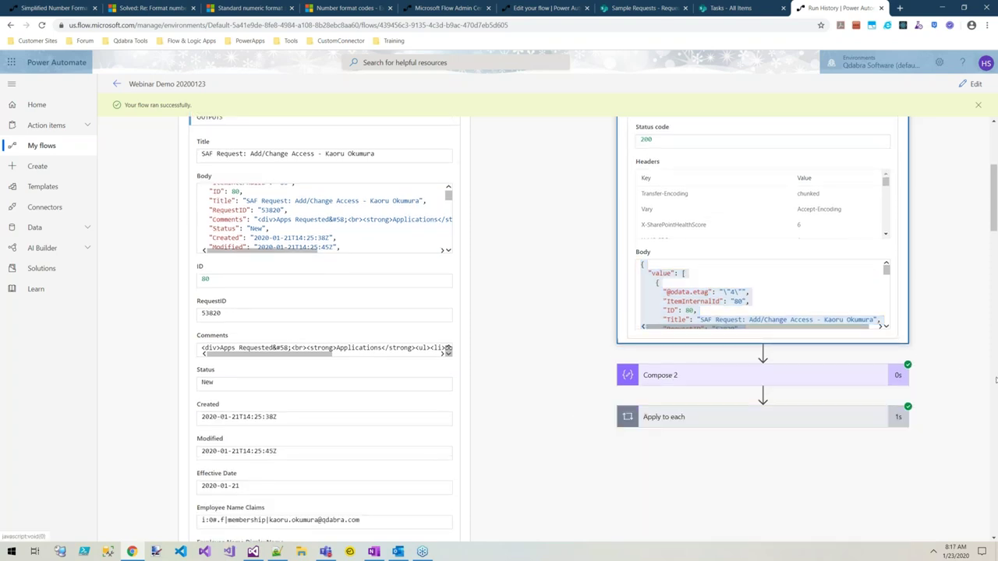
{"action": "left_click", "coordinate": [817, 423]}
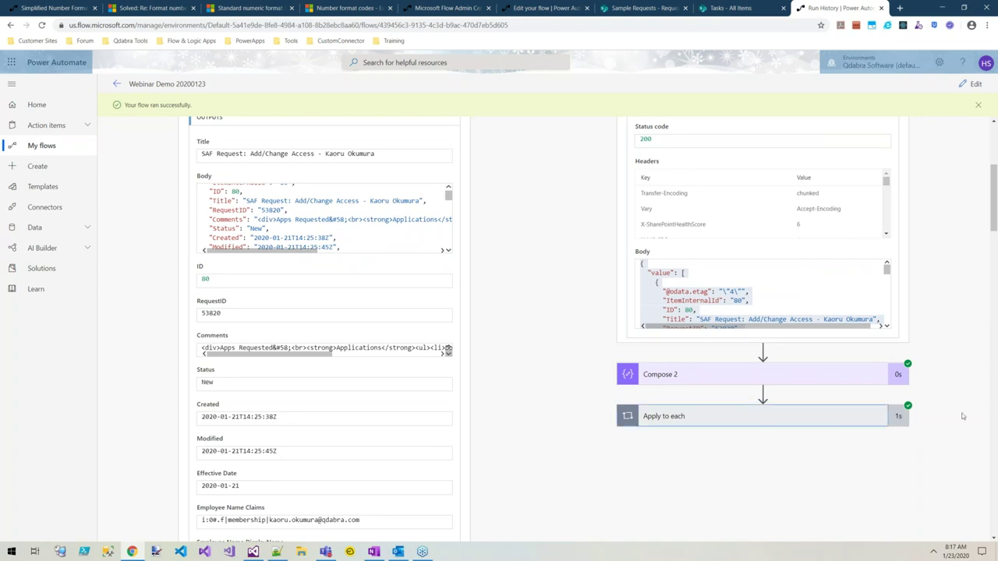
{"action": "left_click", "coordinate": [873, 463]}
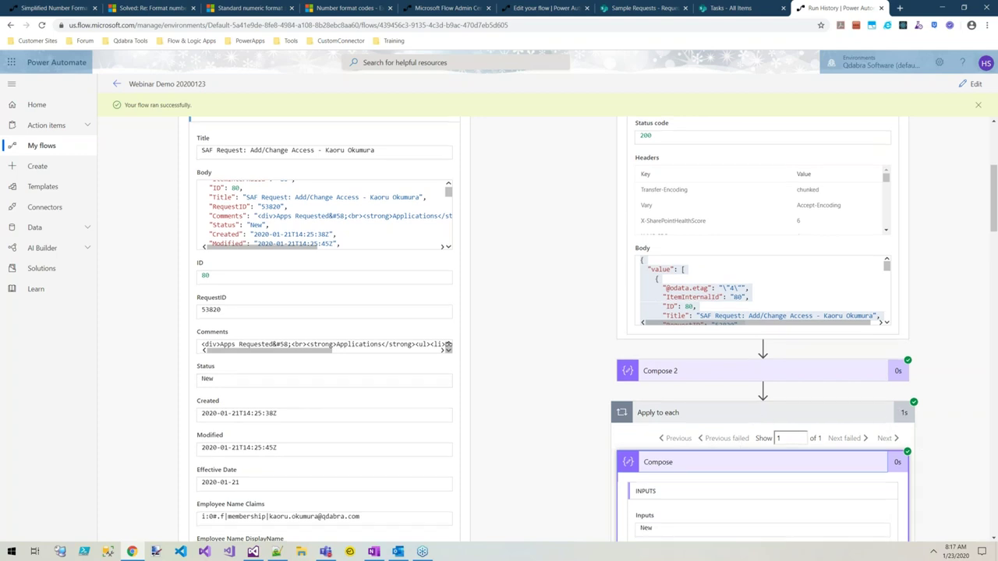
{"action": "scroll", "coordinate": [921, 444], "scroll_direction": "down", "scroll_amount": 1}
{"action": "scroll", "coordinate": [921, 444], "scroll_direction": "up", "scroll_amount": 1}
{"action": "scroll", "coordinate": [838, 323], "scroll_direction": "up", "scroll_amount": 1}
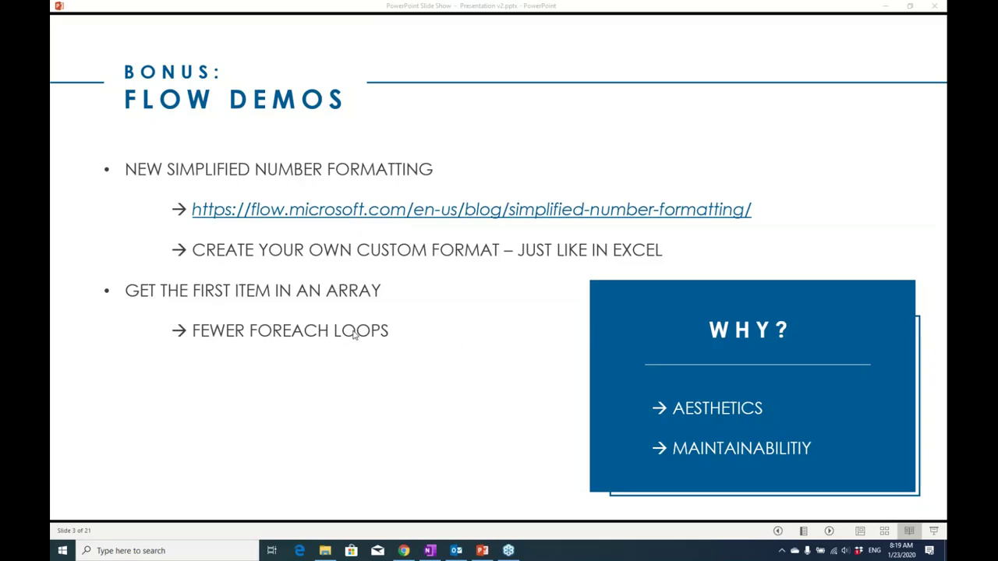
{"action": "key", "text": "Right"}
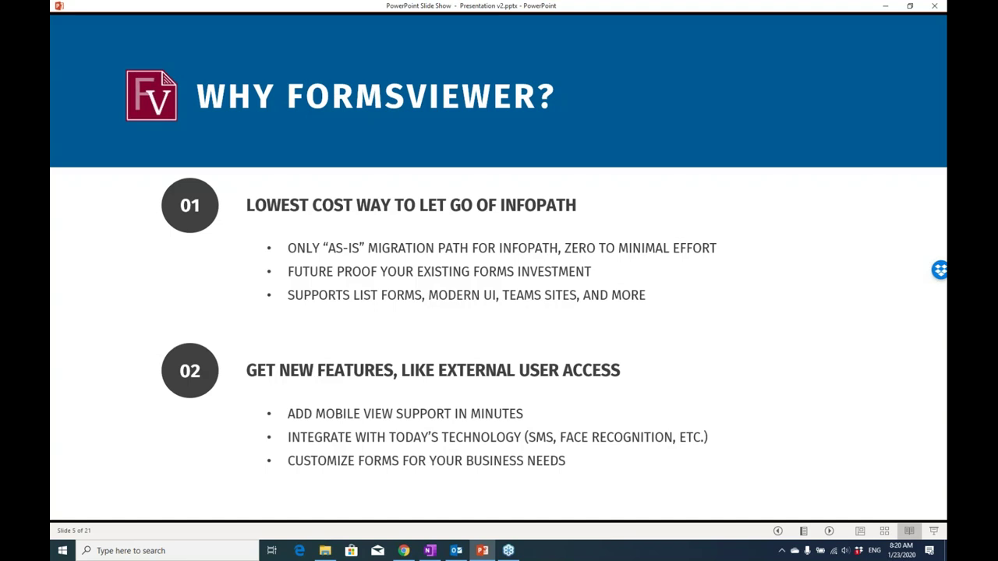
{"action": "key", "text": "Right"}
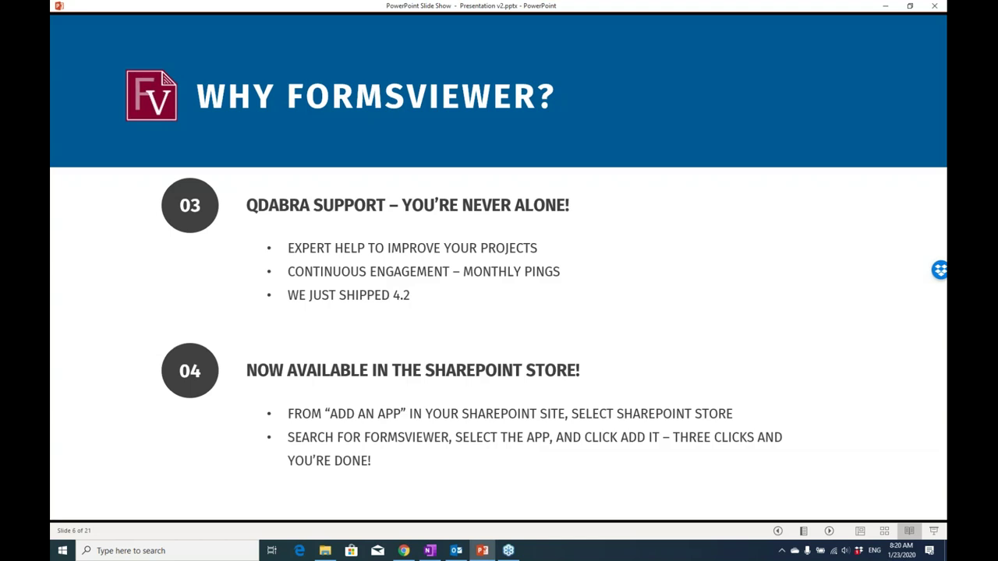
{"action": "key", "text": "Right"}
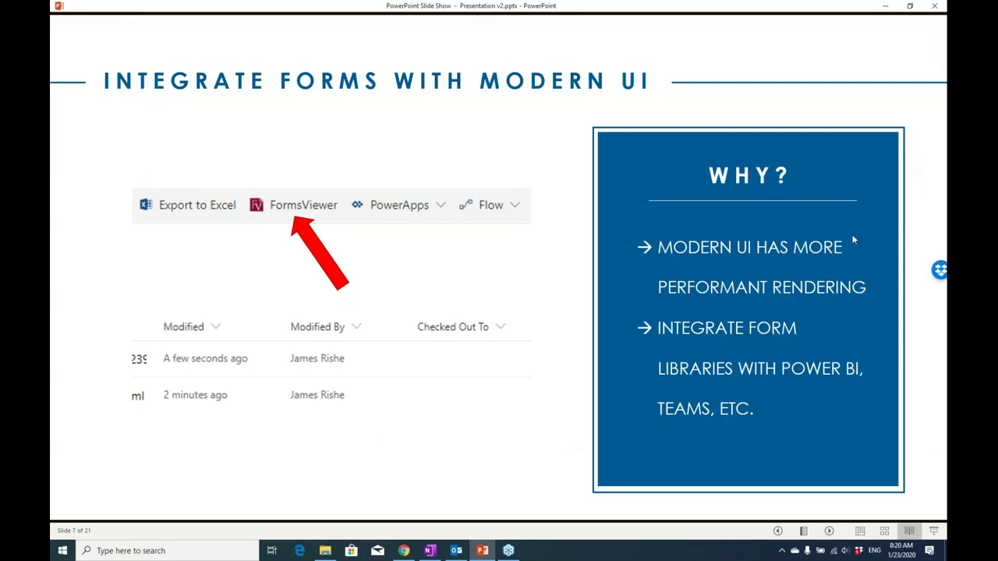
{"action": "key", "text": "Left"}
{"action": "key", "text": "Left"}
{"action": "key", "text": "Left"}
{"action": "key", "text": "Left"}
{"action": "key", "text": "Left"}
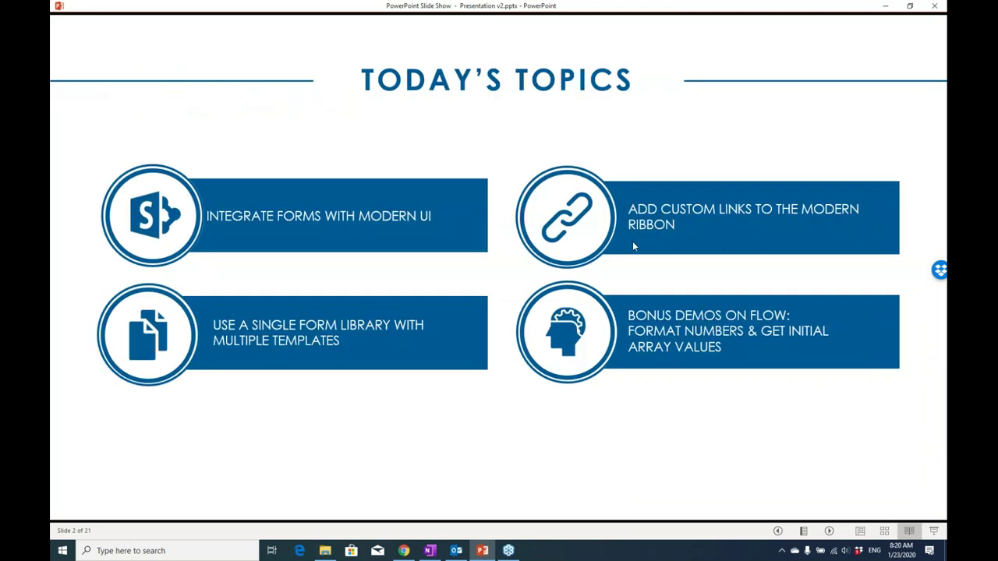
{"action": "key", "text": "Right"}
{"action": "key", "text": "Right"}
{"action": "key", "text": "Right"}
{"action": "key", "text": "Right"}
{"action": "key", "text": "Right"}
{"action": "key", "text": "Right"}
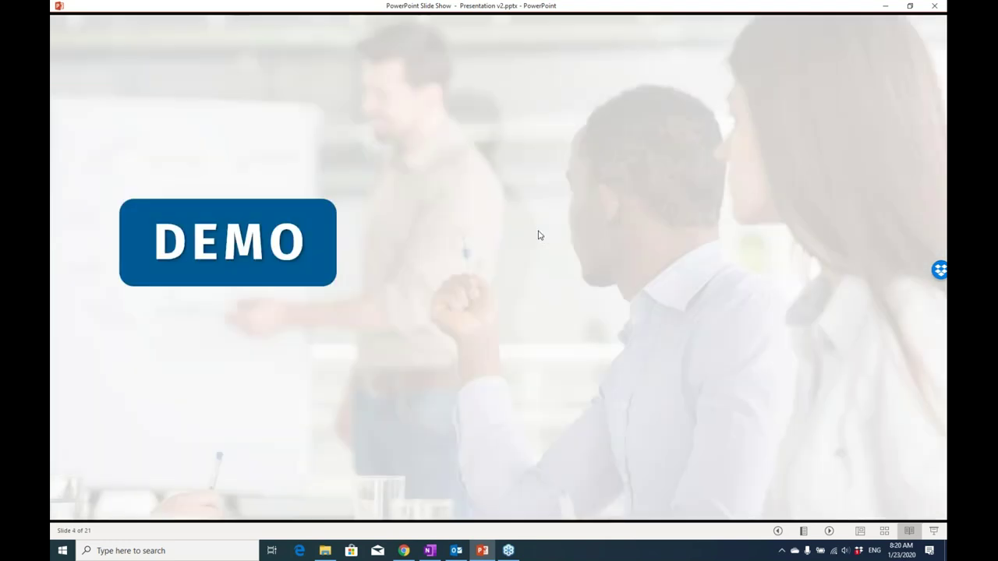
{"action": "key", "text": "Left"}
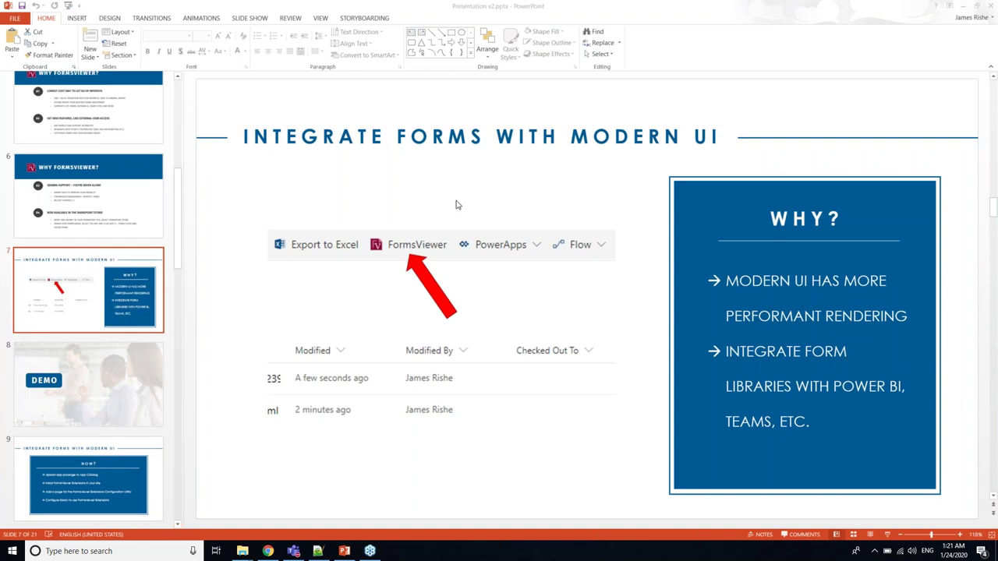
{"action": "left_click", "coordinate": [491, 172]}
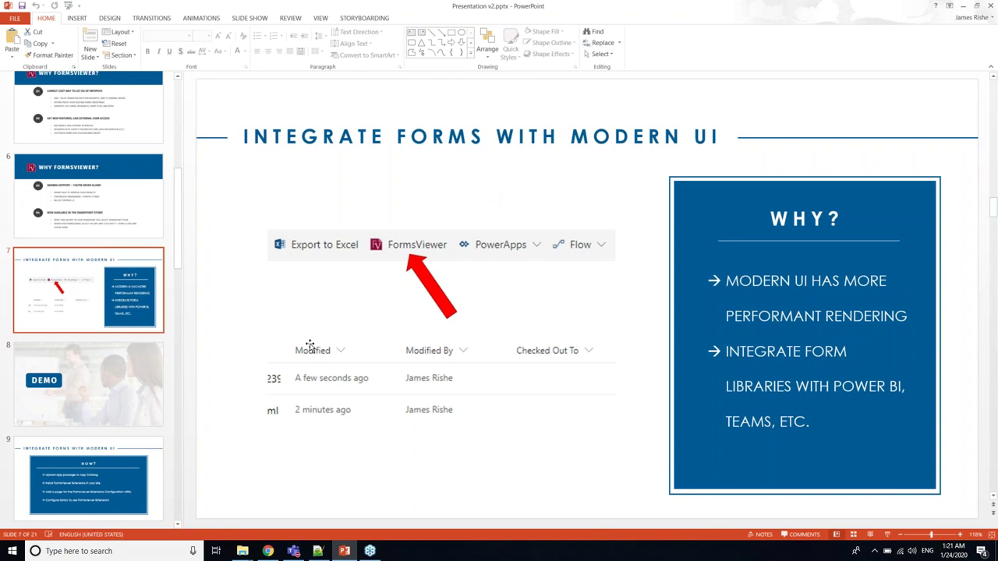
Switch to Chrome, open the User Requests - Finished library from Site Contents, and view then dismiss FormsViewer's form choices
{"action": "left_click", "coordinate": [267, 551]}
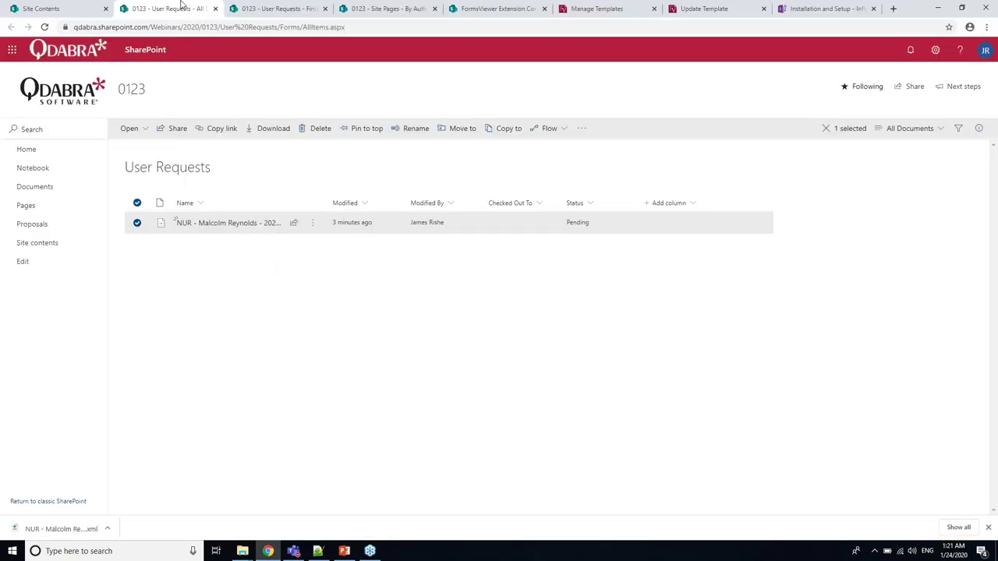
{"action": "left_click", "coordinate": [77, 9]}
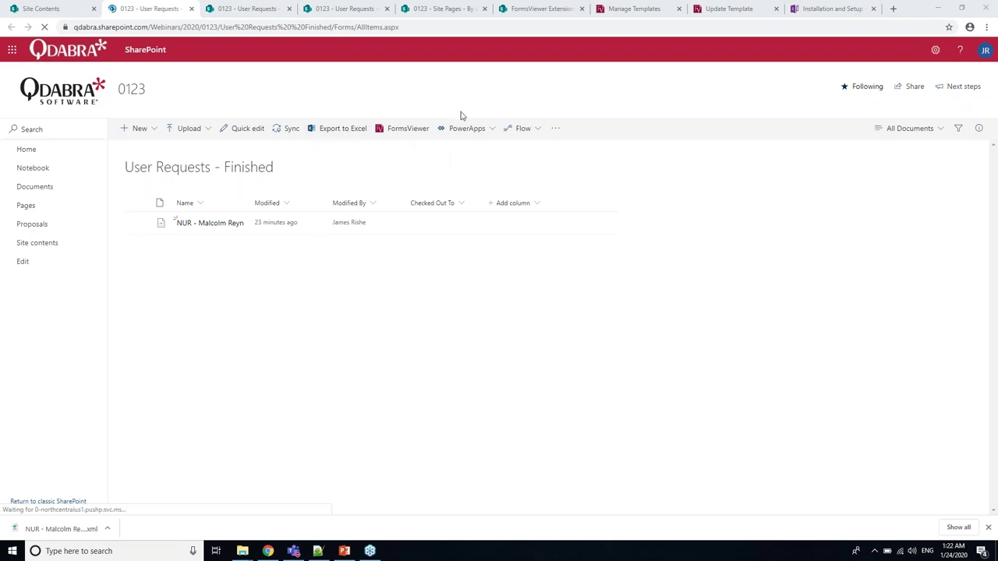
{"action": "left_click", "coordinate": [406, 130]}
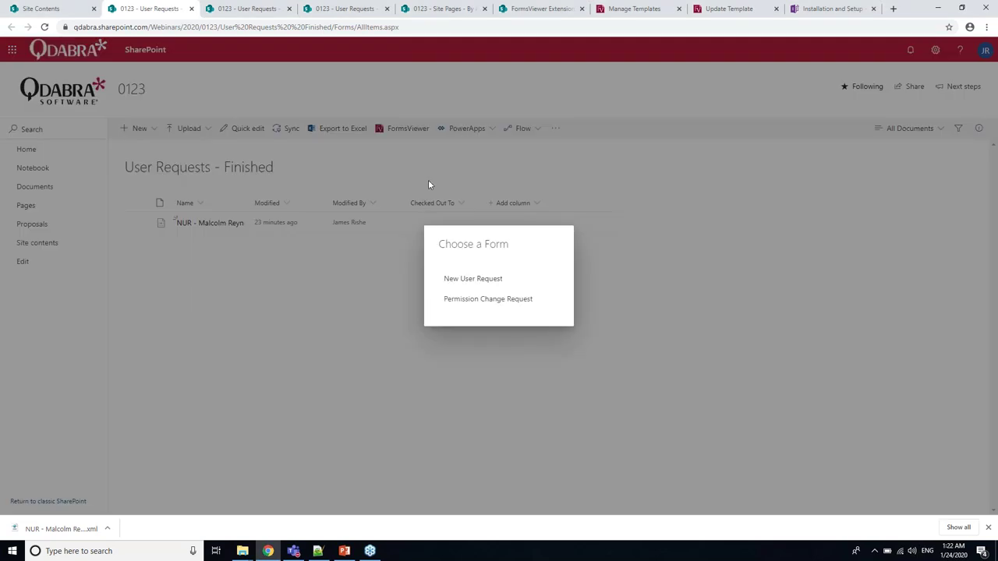
{"action": "left_click", "coordinate": [419, 170]}
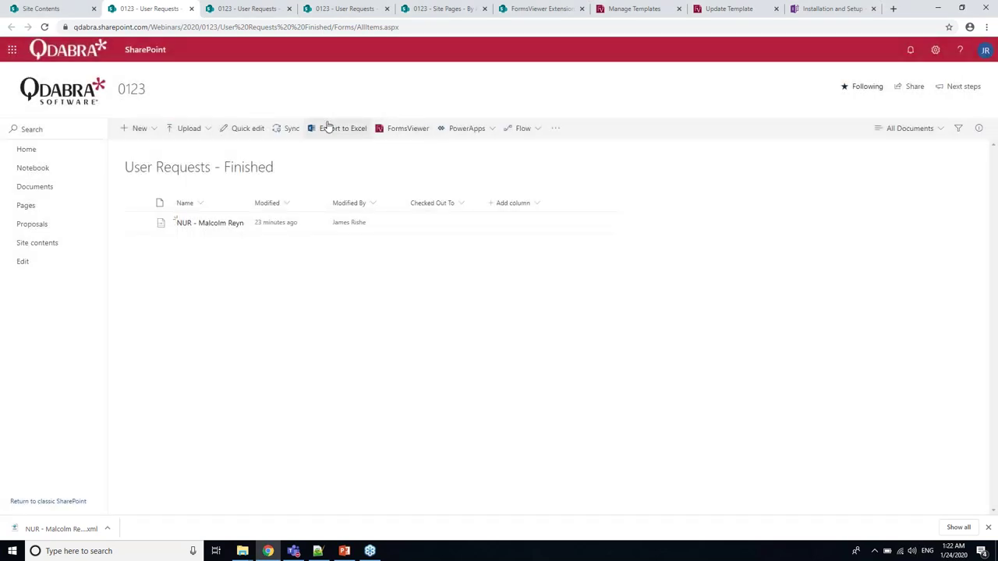
Review FormsViewer's form choices in the library, and open the FormsViewer Extensions download page for SharePoint Modern UI on InfoPath Dev
{"action": "left_click", "coordinate": [416, 131]}
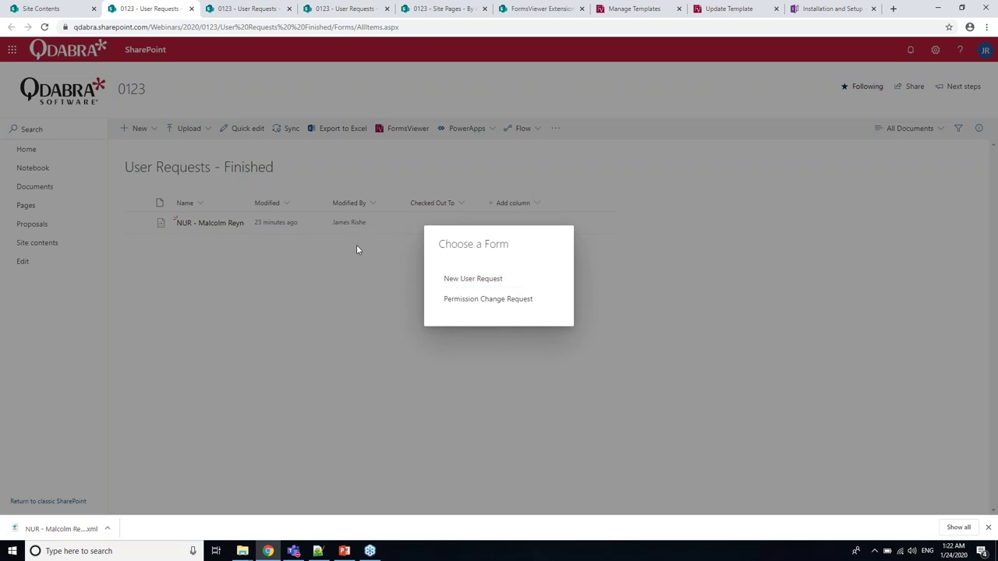
{"action": "left_click", "coordinate": [477, 182]}
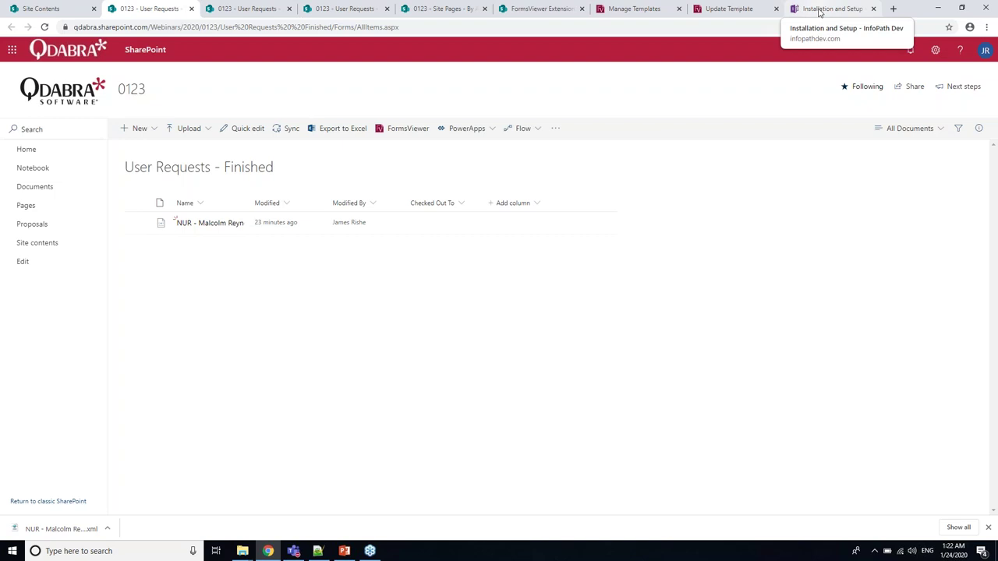
{"action": "left_click", "coordinate": [819, 10]}
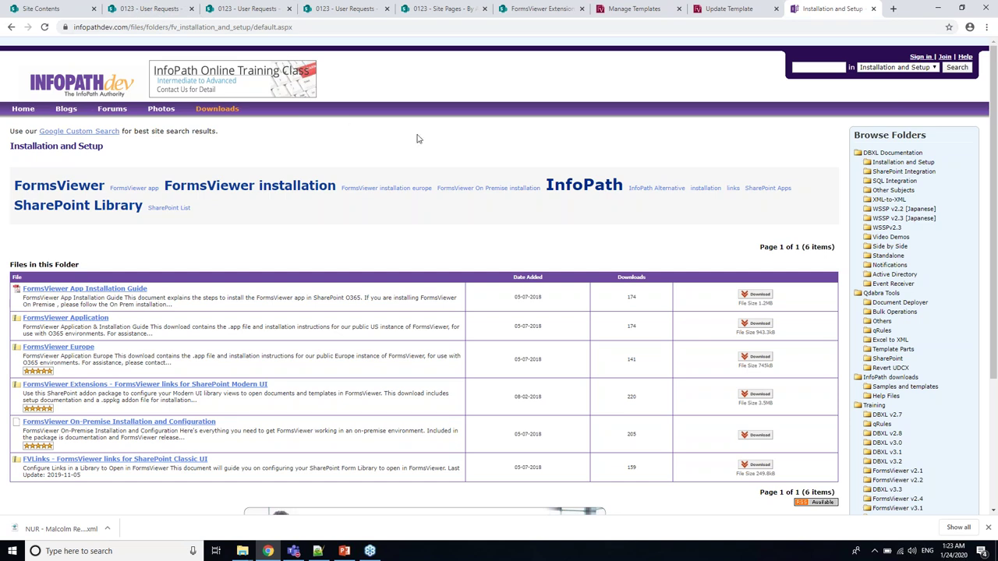
{"action": "scroll", "coordinate": [700, 430], "scroll_direction": "down", "scroll_amount": 3}
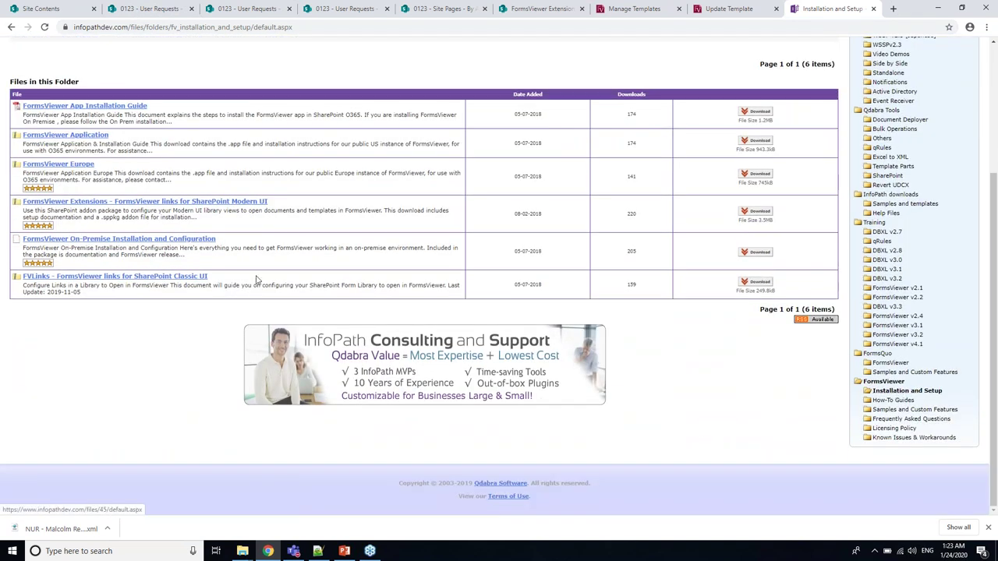
{"action": "left_click", "coordinate": [93, 204]}
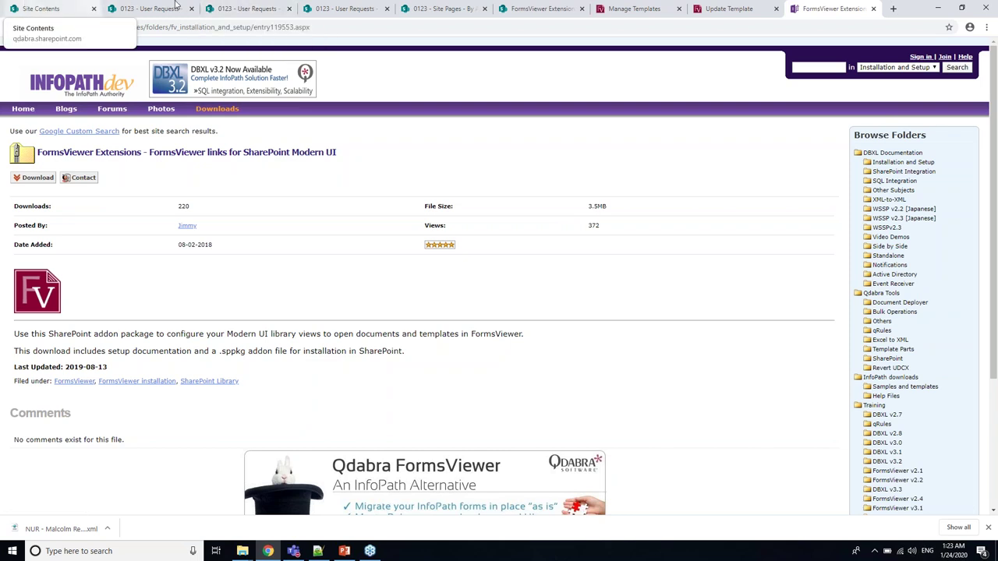
Open the Site Pages library from Site Contents and create a new Site Page
{"action": "left_click", "coordinate": [50, 8]}
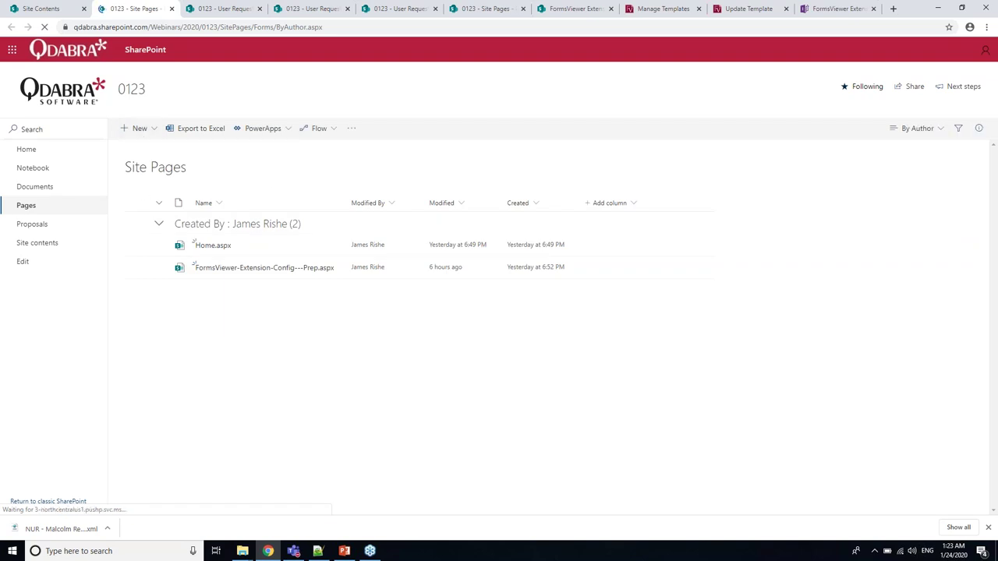
{"action": "left_click", "coordinate": [124, 132]}
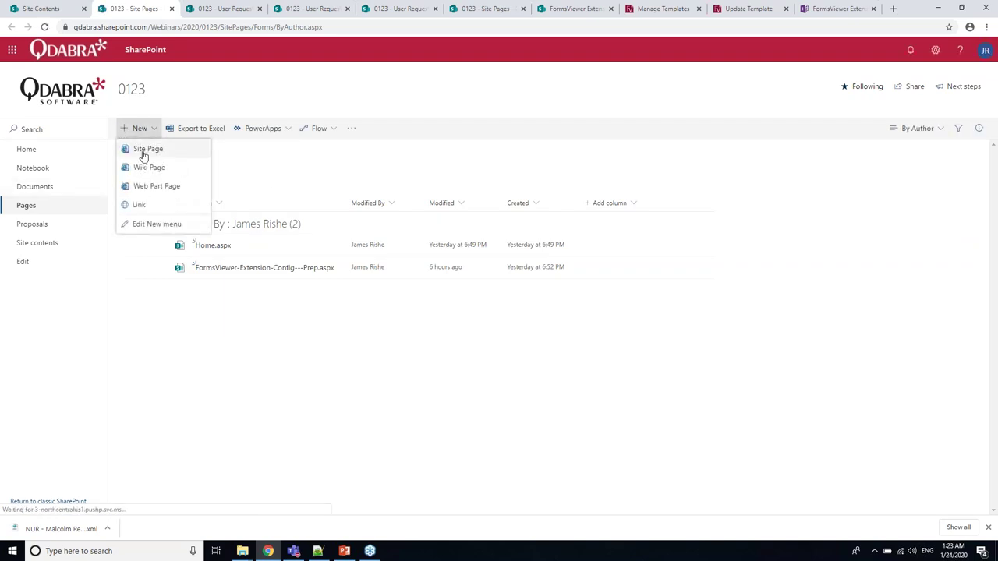
{"action": "left_click", "coordinate": [147, 150]}
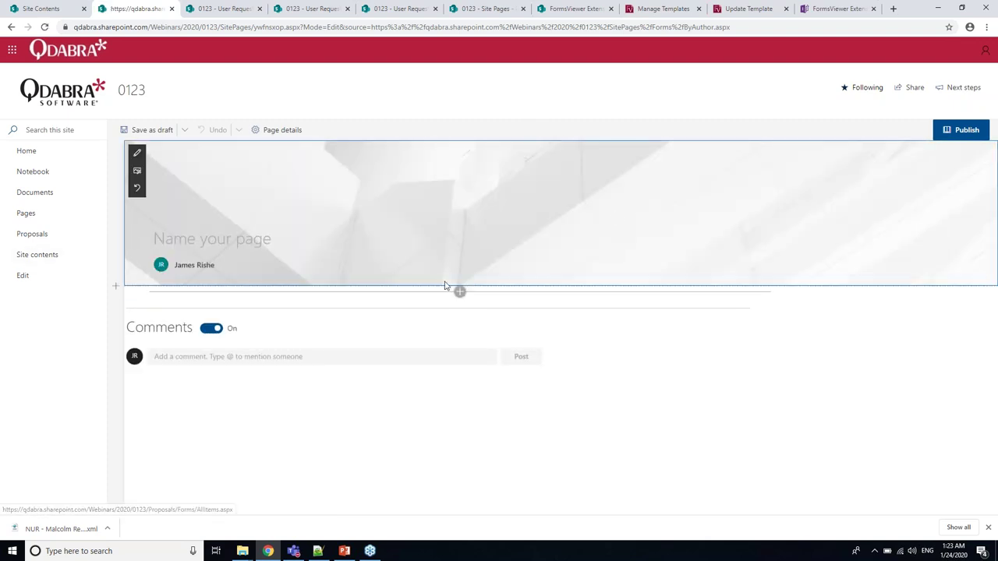
Title the new page "FormsViewer Extensions Config"
{"action": "left_click", "coordinate": [210, 238]}
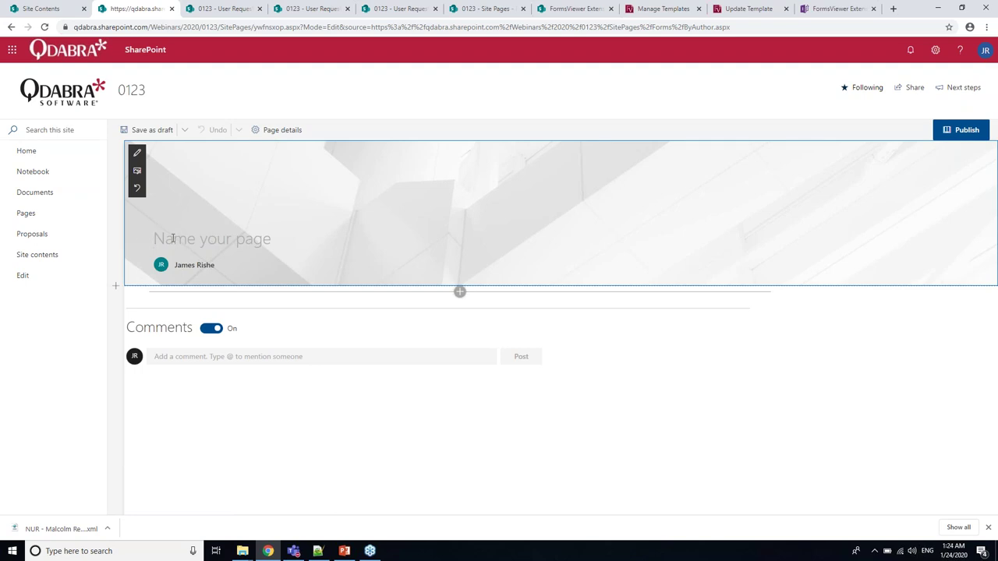
{"action": "type", "text": "FormsVe"}
{"action": "key", "text": "BackSpace"}
{"action": "type", "text": "iewer"}
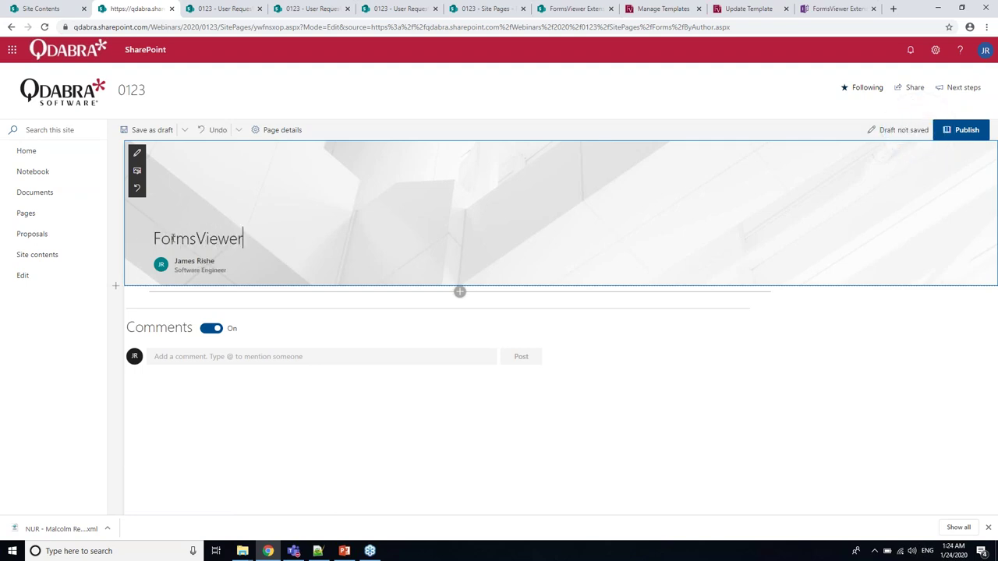
{"action": "type", "text": " Exte"}
{"action": "key", "text": "BackSpace"}
{"action": "type", "text": "ten"}
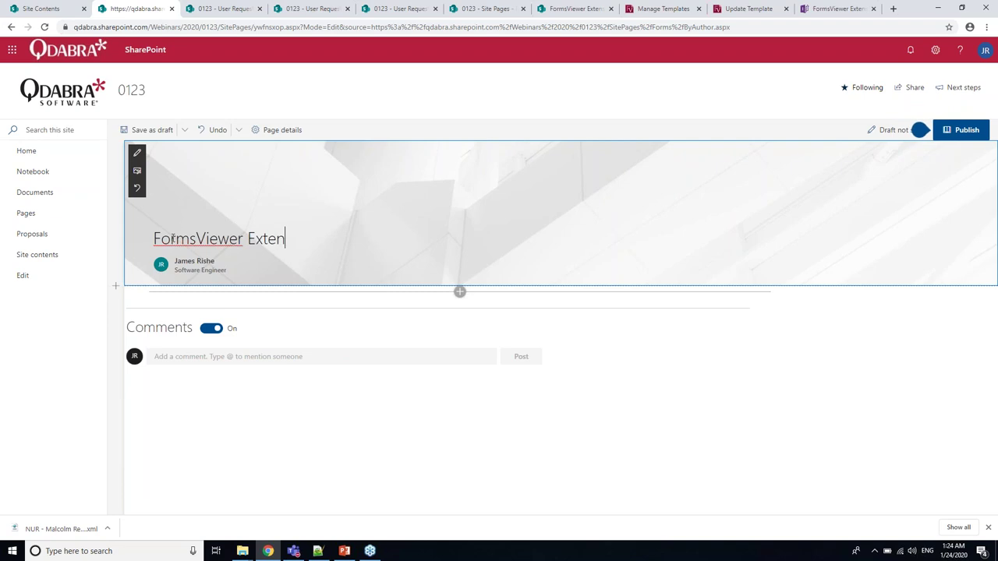
{"action": "type", "text": "sions Config"}
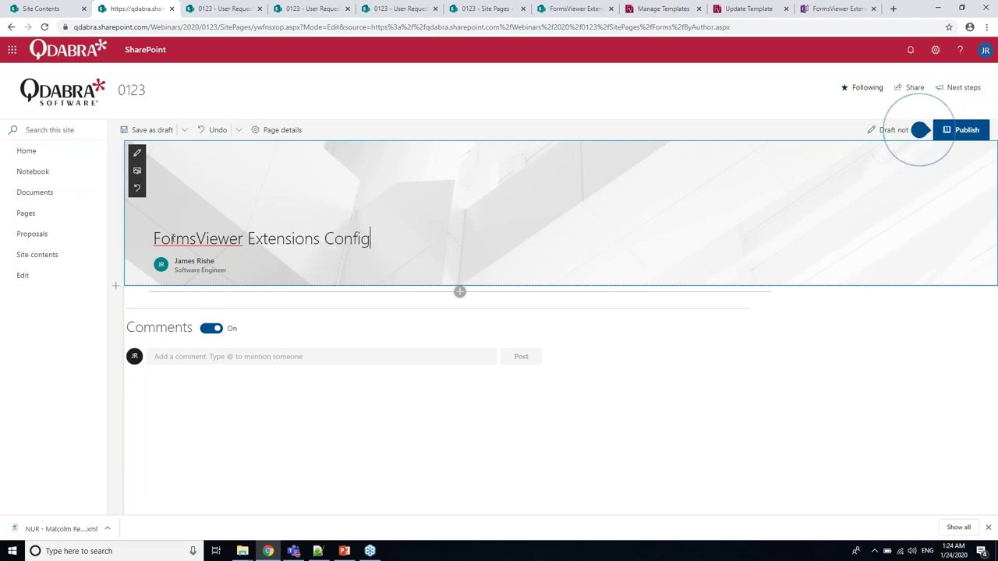
Find the FormsViewer Extension Configuration web part by searching for "formsvi" and add it to the page
{"action": "left_click", "coordinate": [460, 293]}
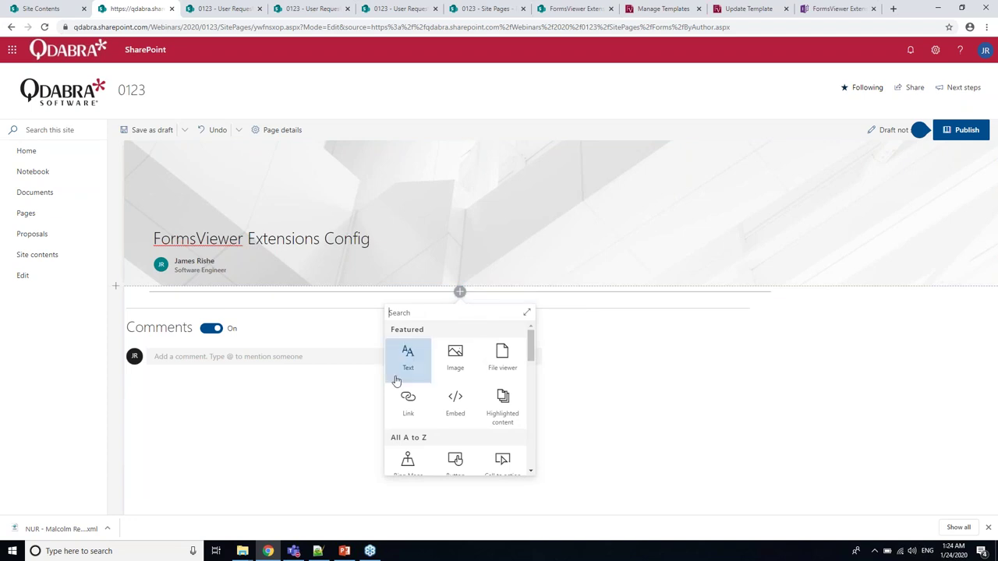
{"action": "scroll", "coordinate": [493, 372], "scroll_direction": "down", "scroll_amount": 3}
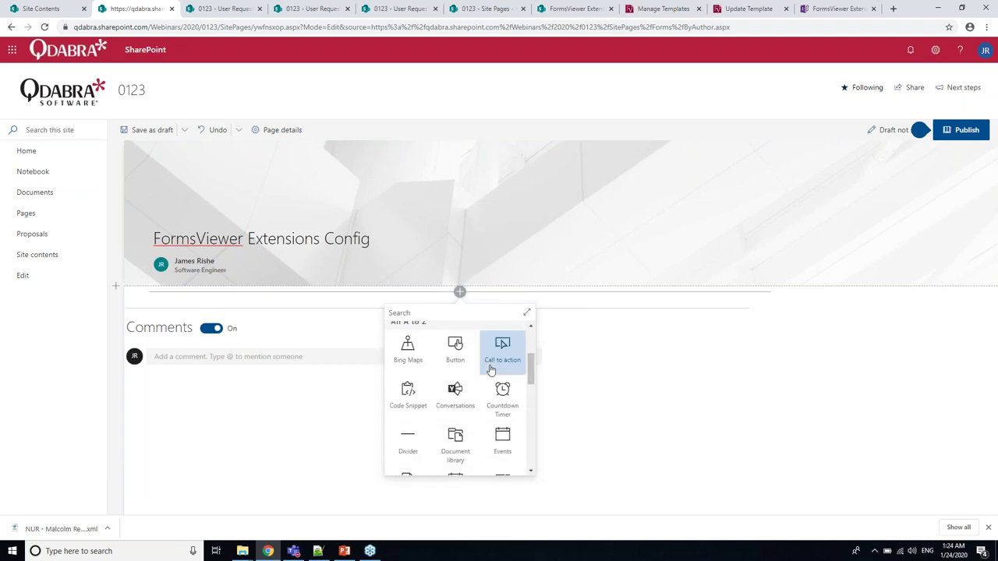
{"action": "scroll", "coordinate": [491, 370], "scroll_direction": "down", "scroll_amount": 3}
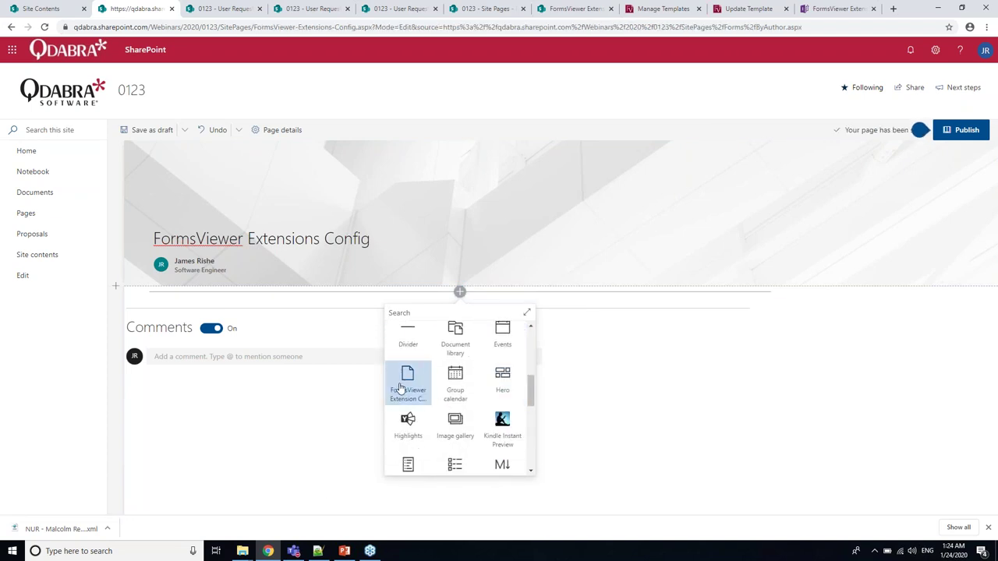
{"action": "left_click", "coordinate": [441, 313]}
{"action": "type", "text": "forms"}
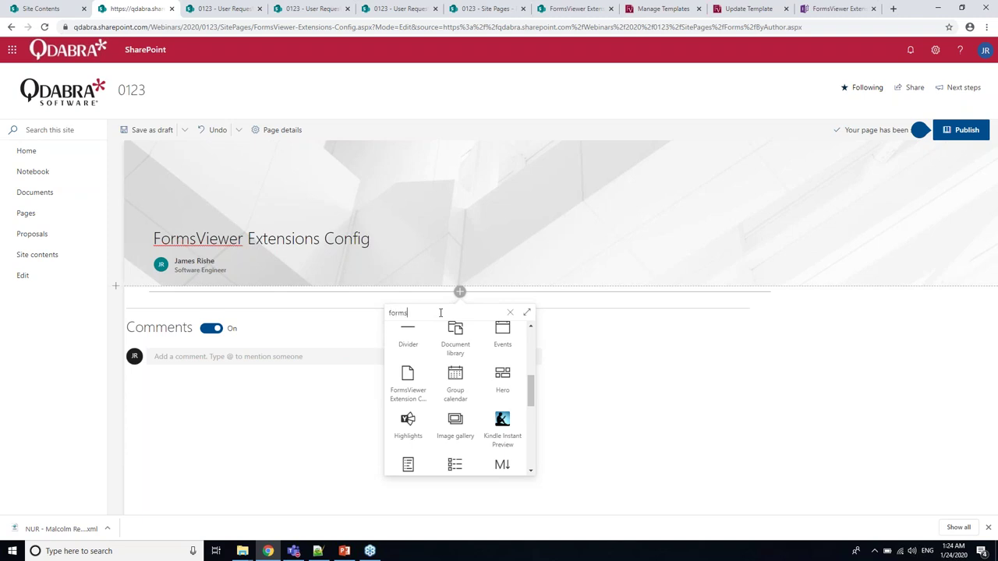
{"action": "type", "text": "vi"}
{"action": "left_click", "coordinate": [396, 376]}
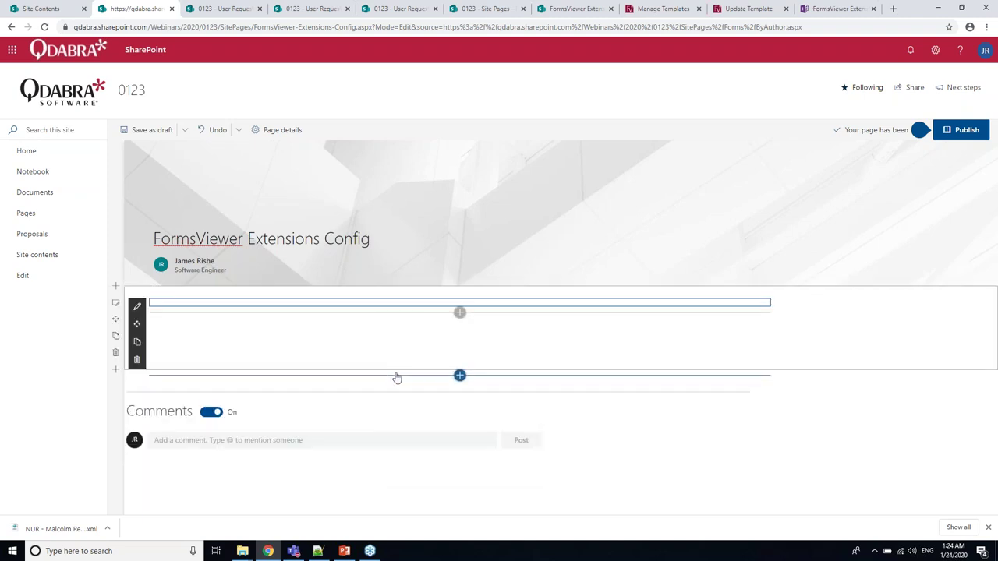
{"action": "scroll", "coordinate": [962, 321], "scroll_direction": "down", "scroll_amount": 1}
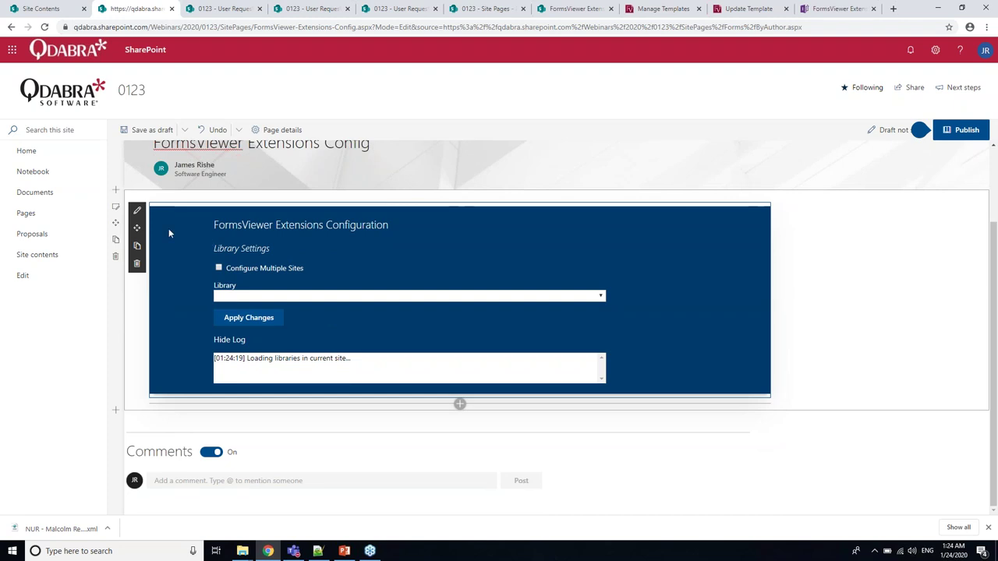
Copy the FormsViewer app's main page address into the web part's FormsViewer URL property and publish the page
{"action": "left_click", "coordinate": [136, 211]}
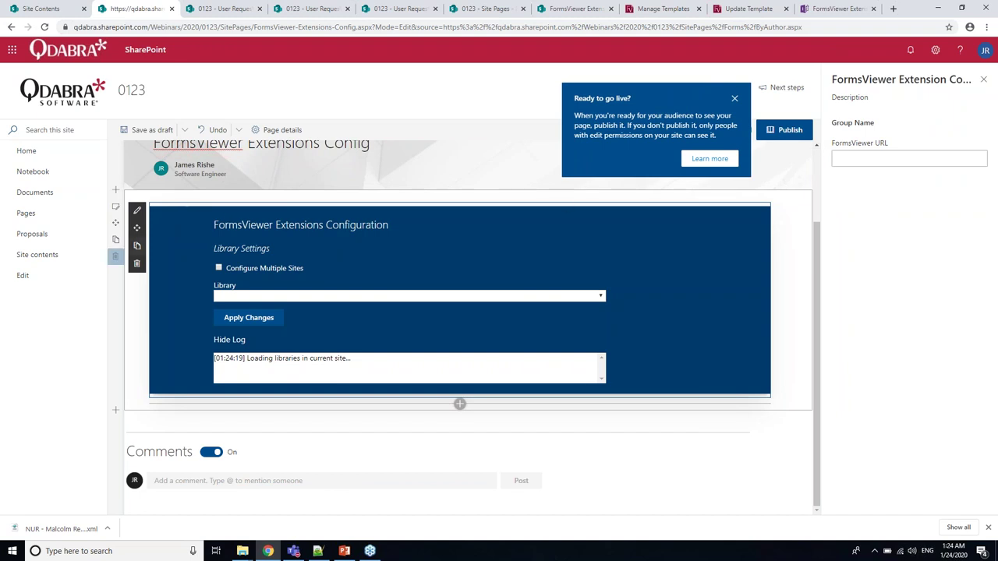
{"action": "left_click", "coordinate": [866, 159]}
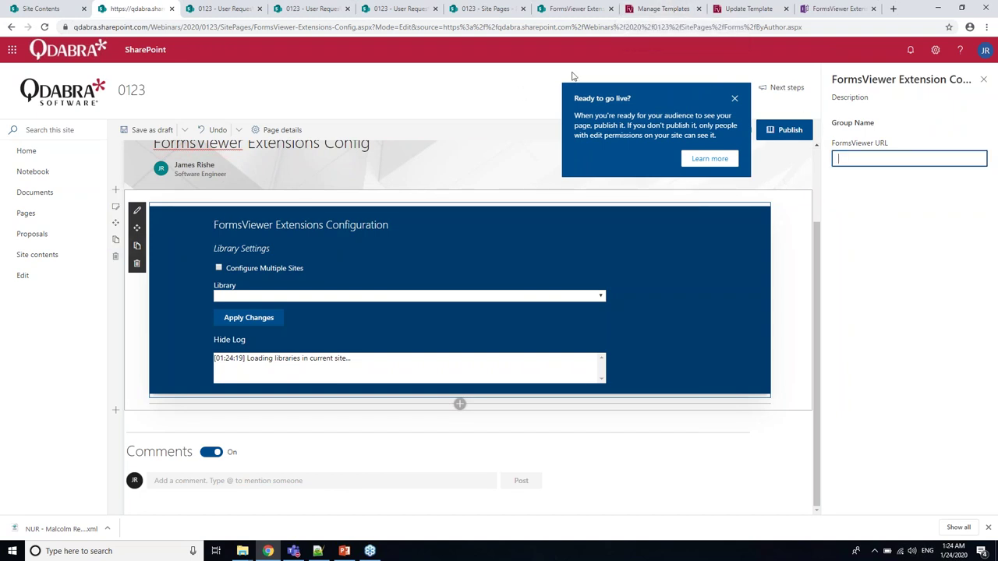
{"action": "left_click", "coordinate": [683, 10]}
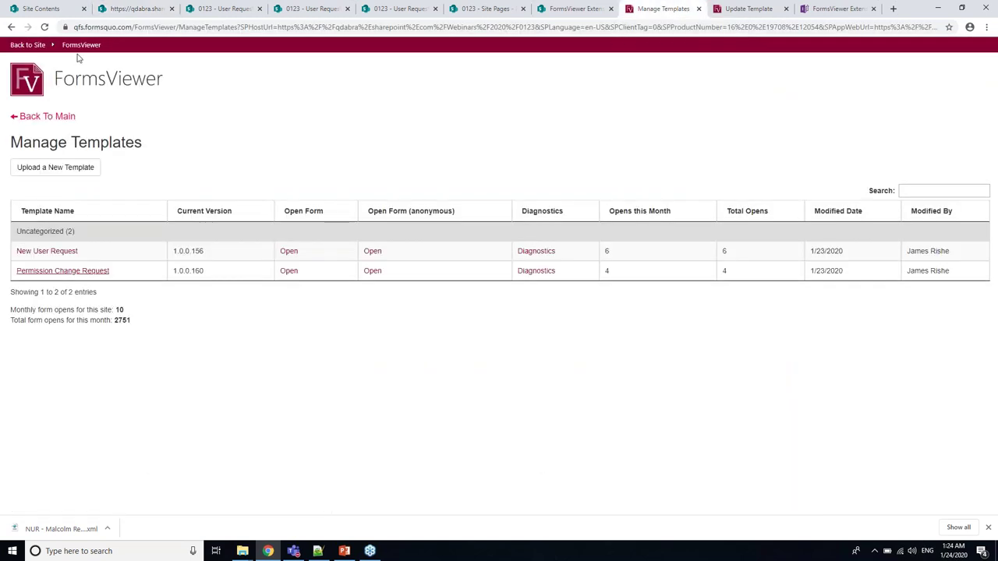
{"action": "left_click", "coordinate": [79, 49]}
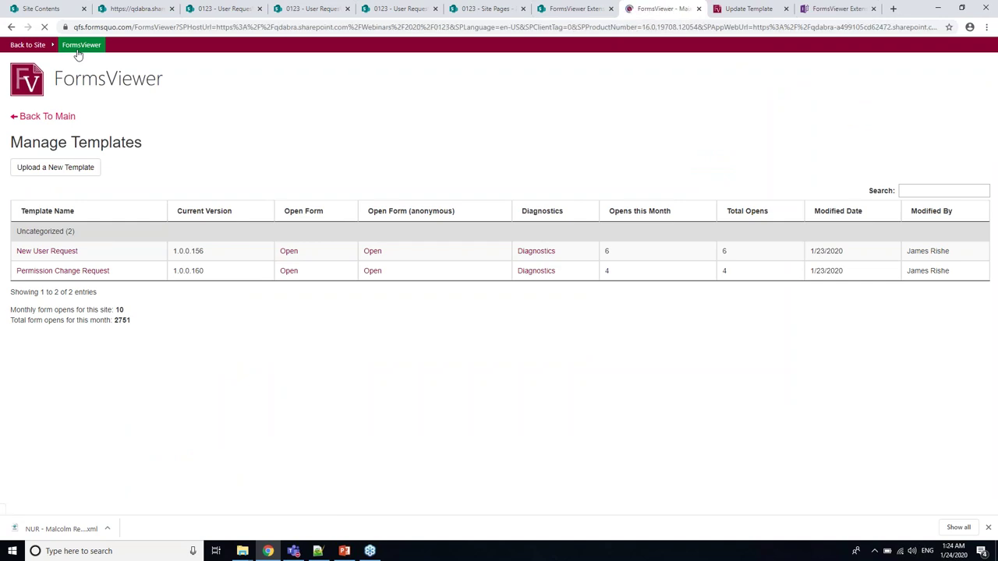
{"action": "left_click", "coordinate": [140, 27]}
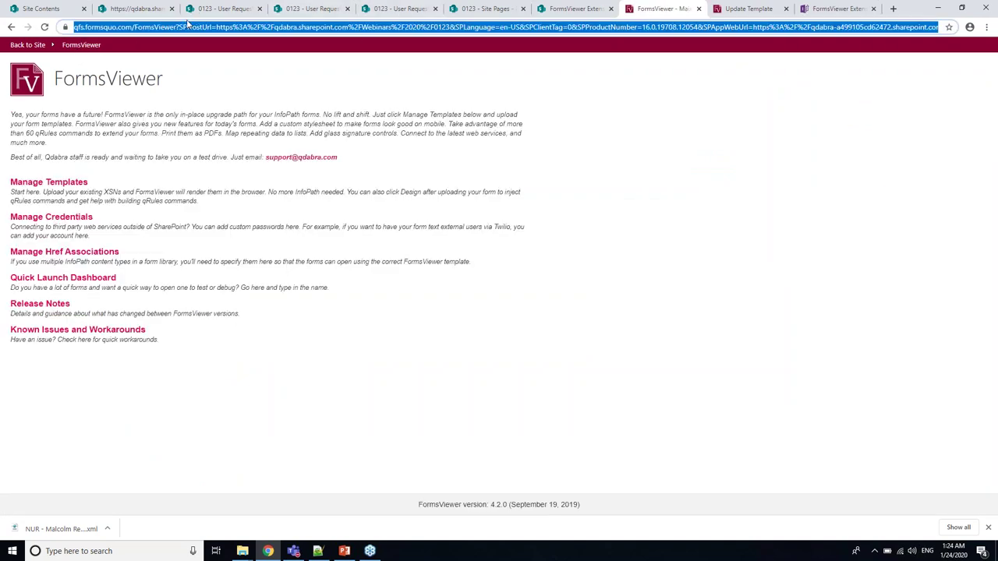
{"action": "left_click", "coordinate": [136, 9]}
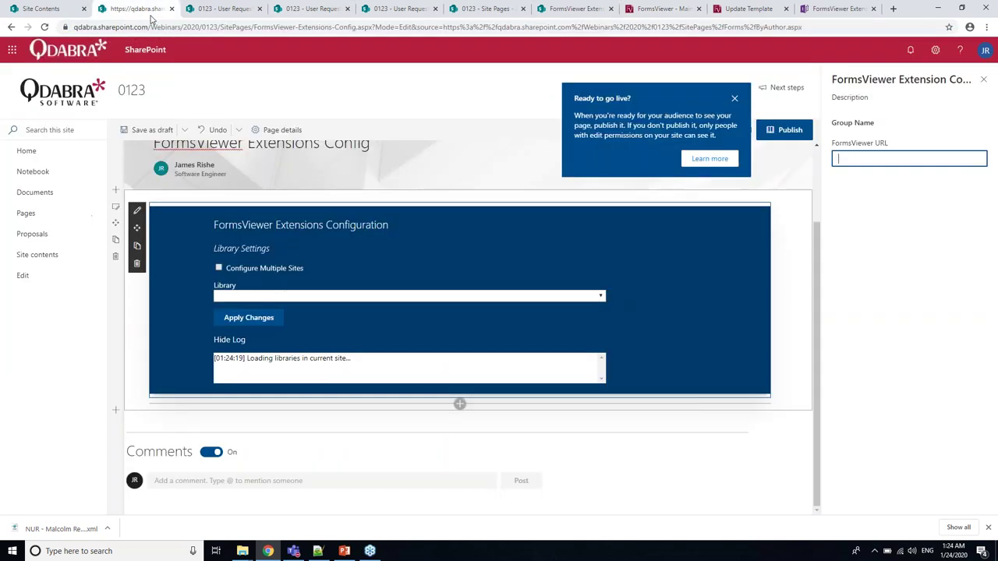
{"action": "key", "text": "ctrl+v"}
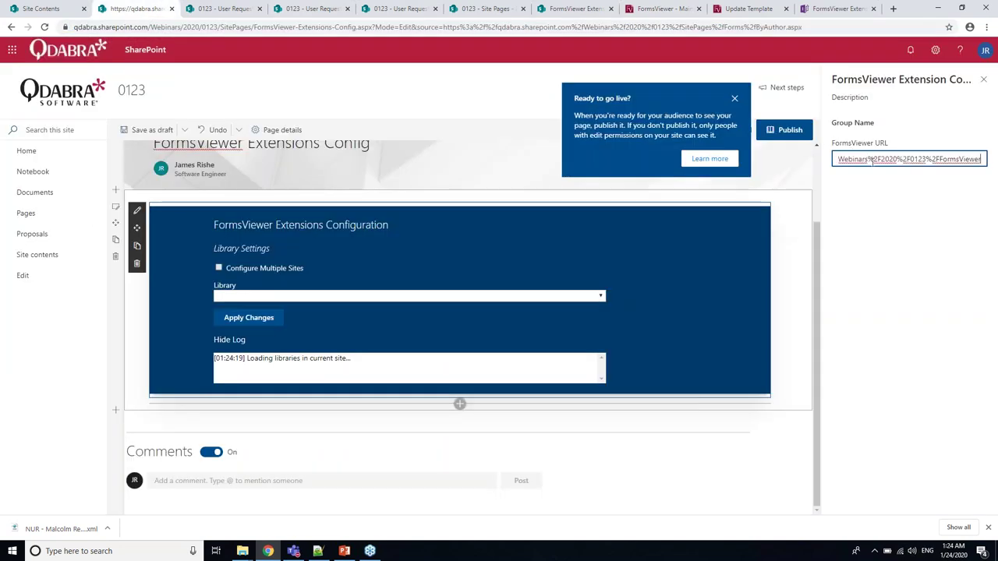
{"action": "left_click", "coordinate": [783, 129]}
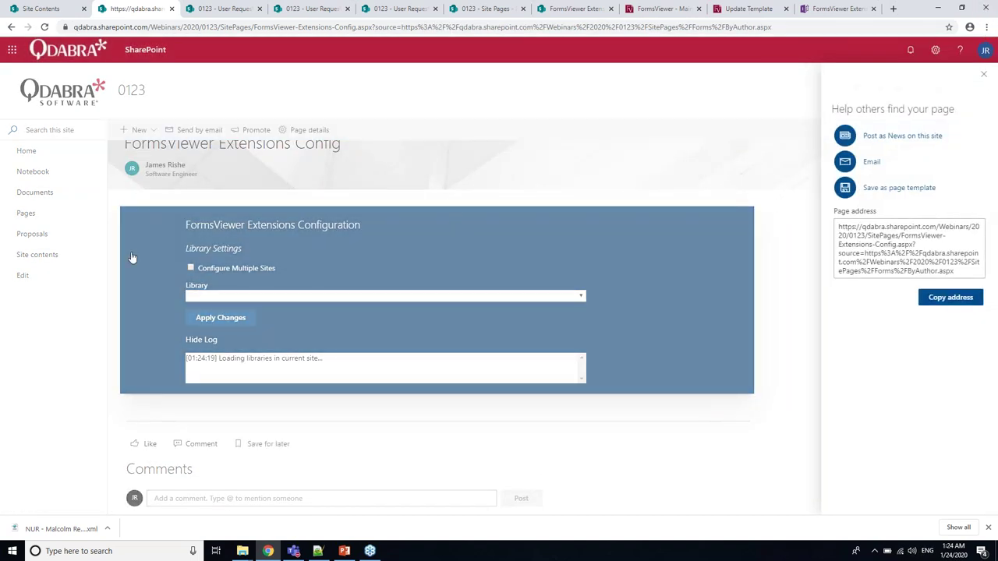
{"action": "left_click", "coordinate": [277, 179]}
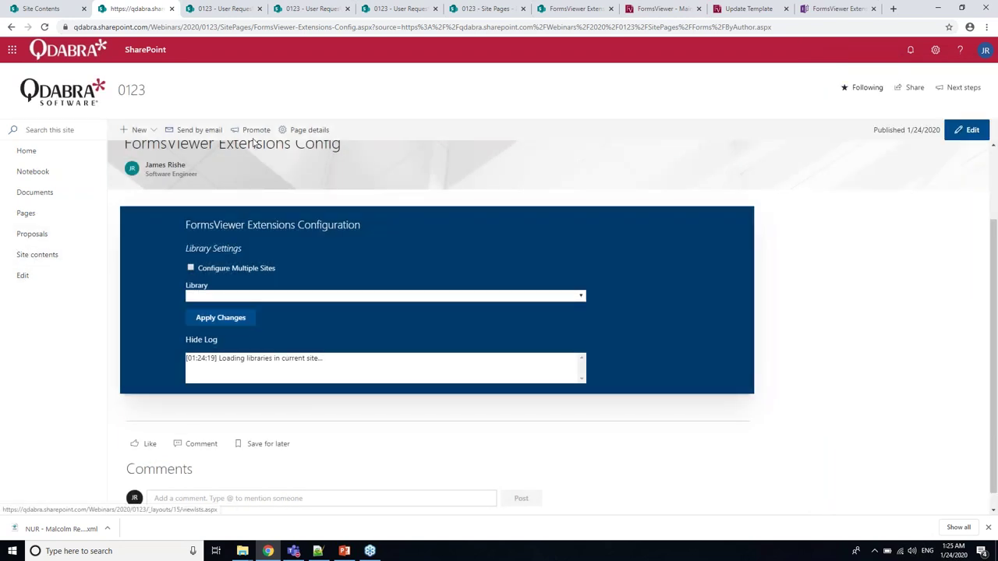
Go to Site Pages through Site Contents, try to open FormsViewer-Extensions-Config.aspx, and return to the page list
{"action": "left_click", "coordinate": [24, 256]}
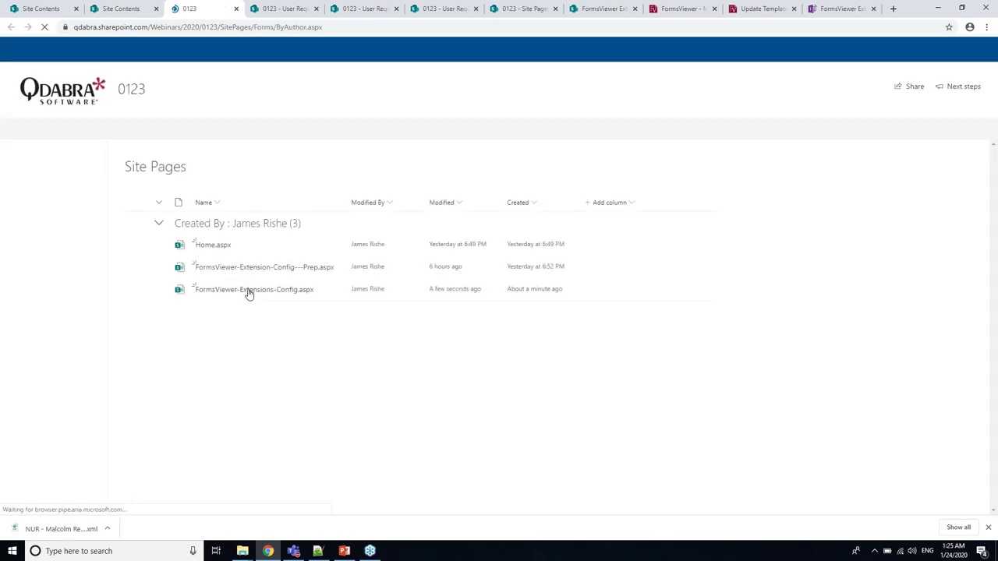
{"action": "left_click", "coordinate": [254, 291]}
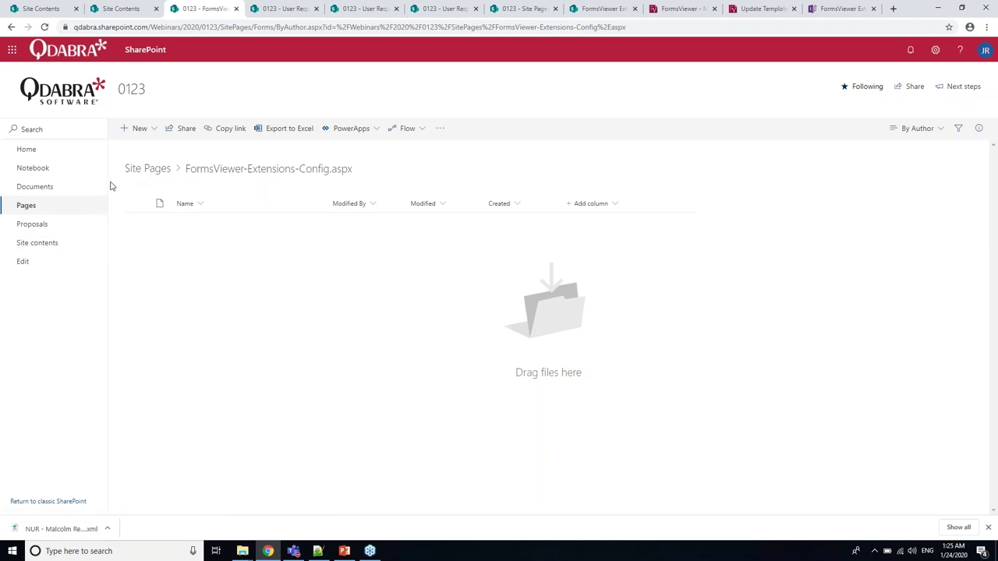
{"action": "left_click", "coordinate": [100, 75]}
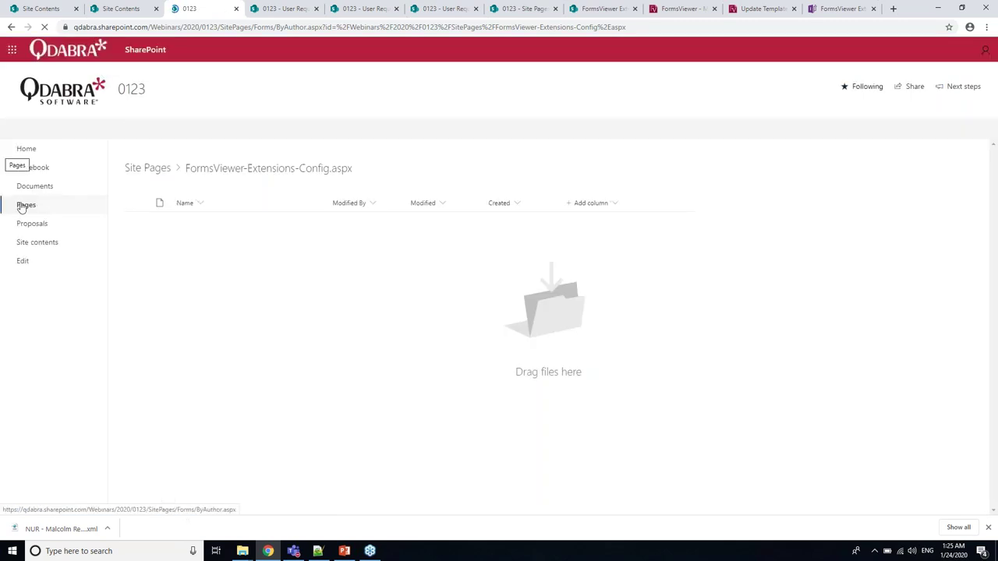
{"action": "left_click", "coordinate": [11, 27]}
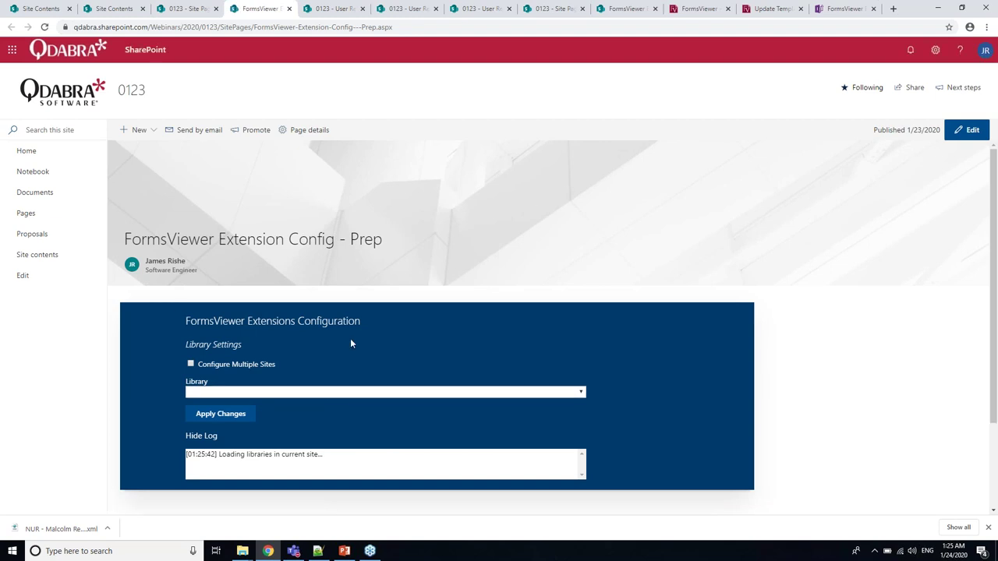
Examine the configuration web part on the FormsViewer Extension Config - Prep page, and revisit the Site Contents and Site Pages lists
{"action": "scroll", "coordinate": [254, 177], "scroll_direction": "down", "scroll_amount": 2}
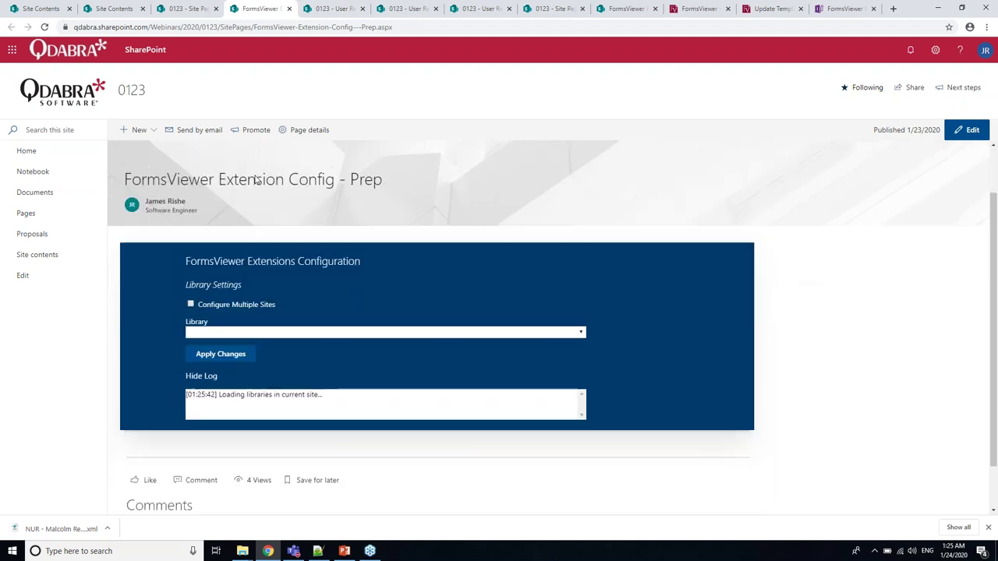
{"action": "scroll", "coordinate": [248, 222], "scroll_direction": "up", "scroll_amount": 1}
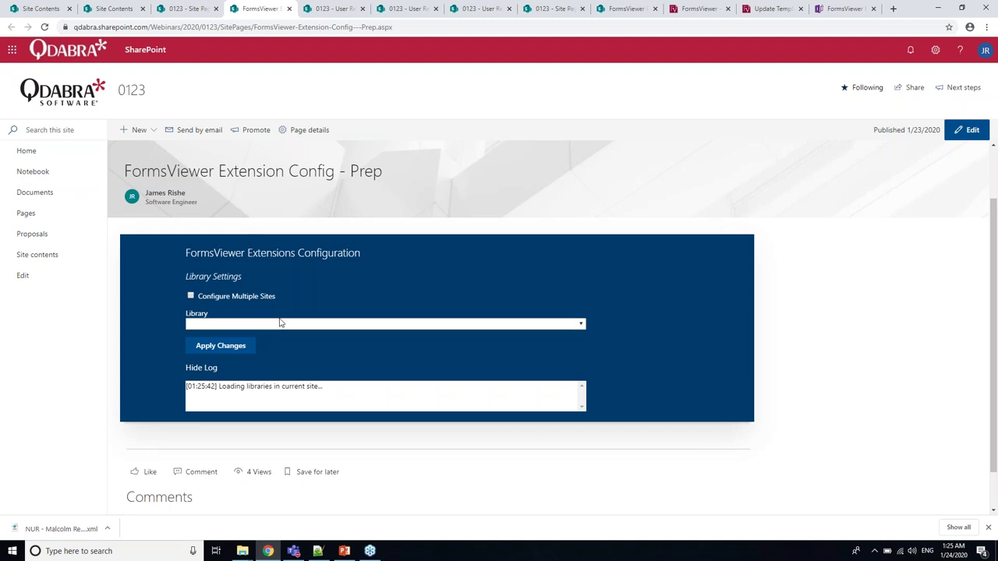
{"action": "left_click", "coordinate": [111, 9]}
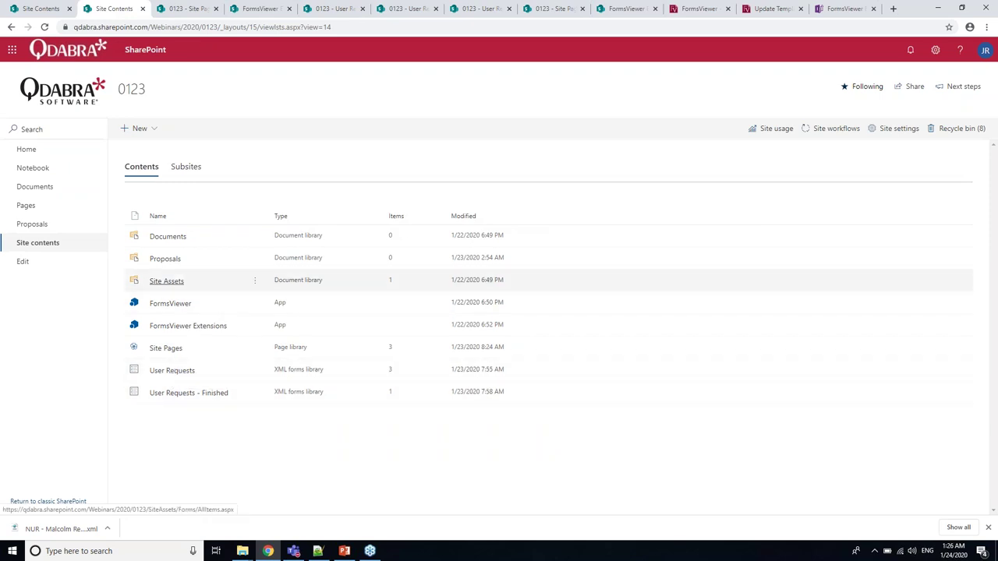
{"action": "left_click", "coordinate": [187, 8]}
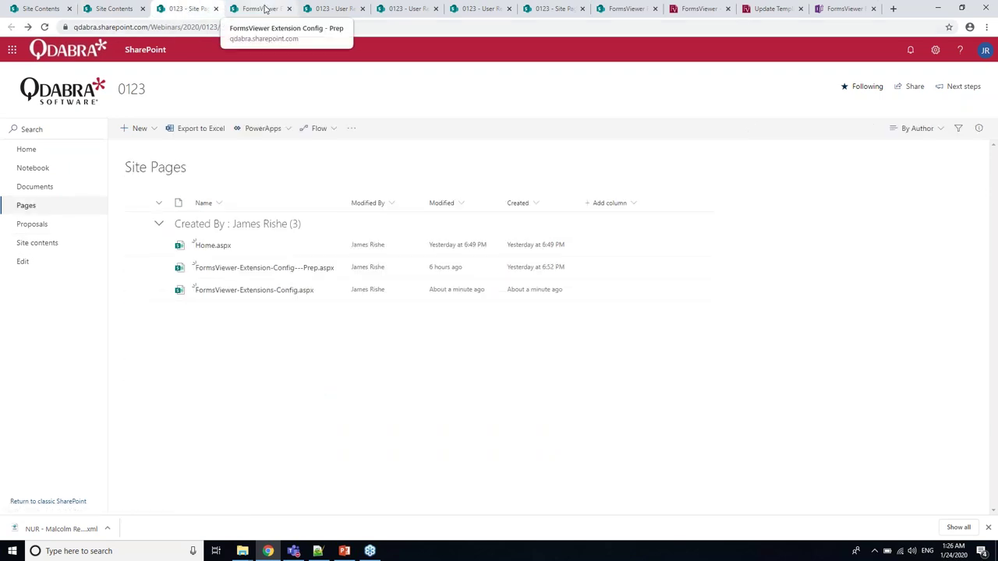
On the FormsViewer Extension Config - Prep page, choose the User Requests library and mark all its name fields to open in FormsViewer
{"action": "left_click", "coordinate": [261, 9]}
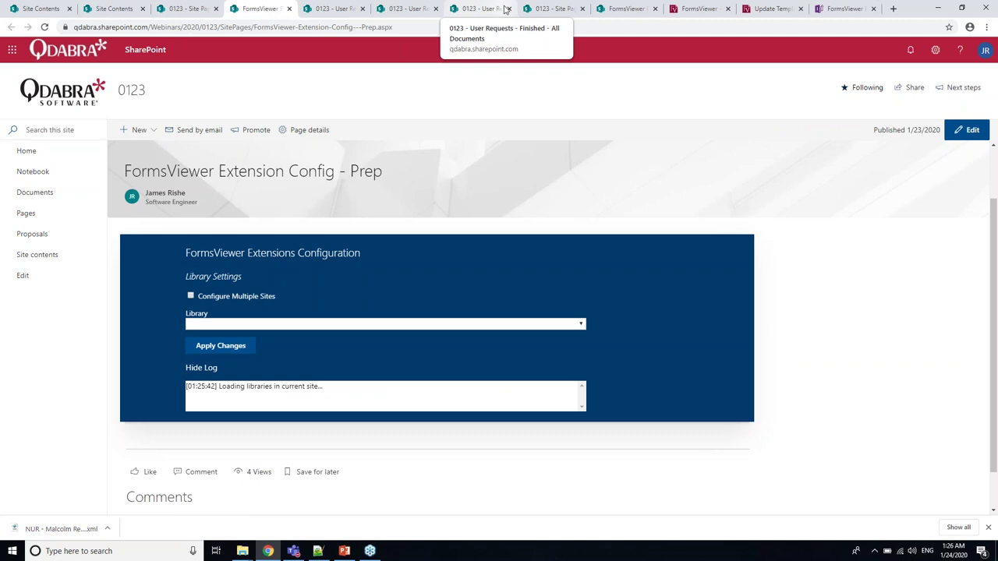
{"action": "left_click", "coordinate": [507, 9]}
{"action": "left_click", "coordinate": [508, 9]}
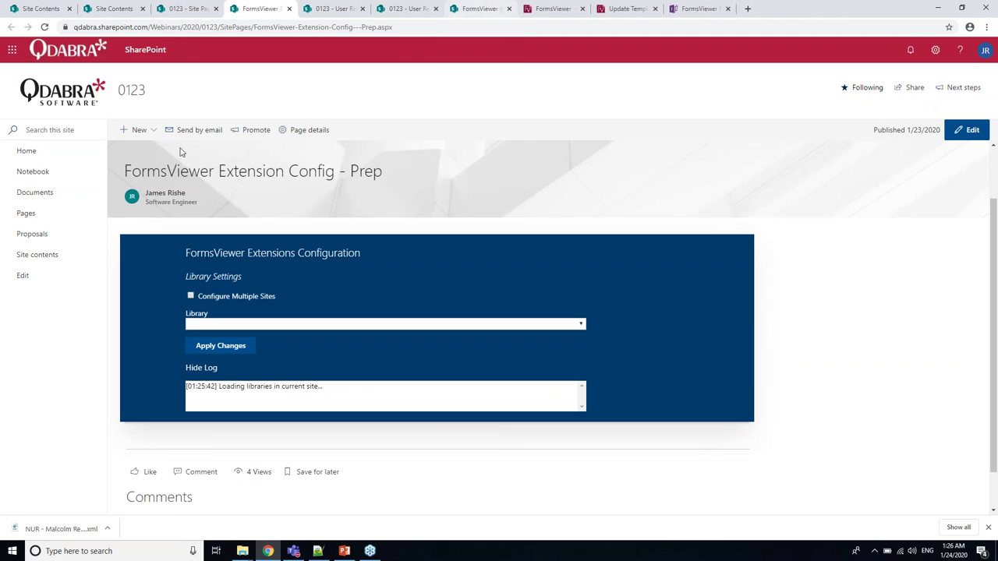
{"action": "left_click", "coordinate": [246, 326]}
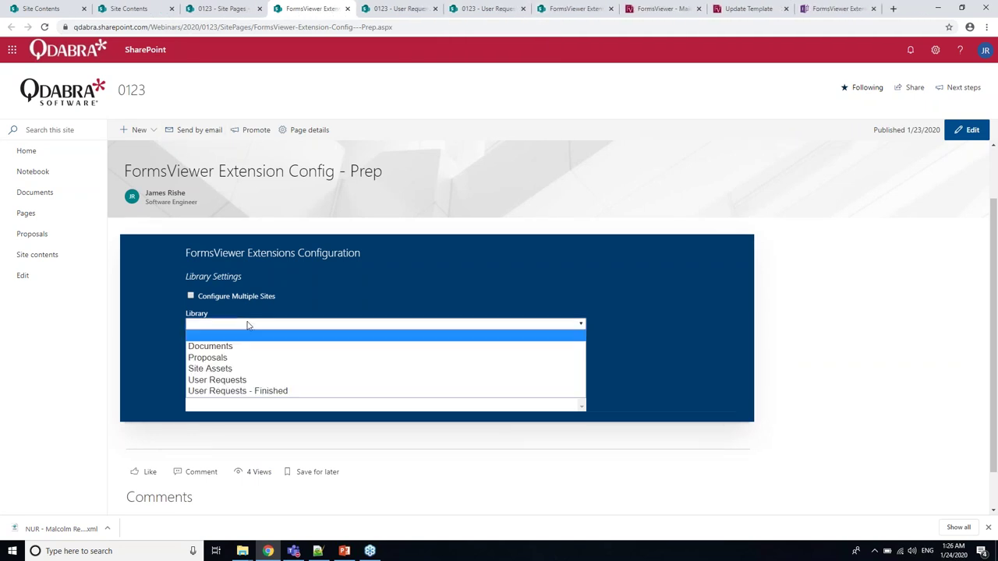
{"action": "left_click", "coordinate": [243, 380]}
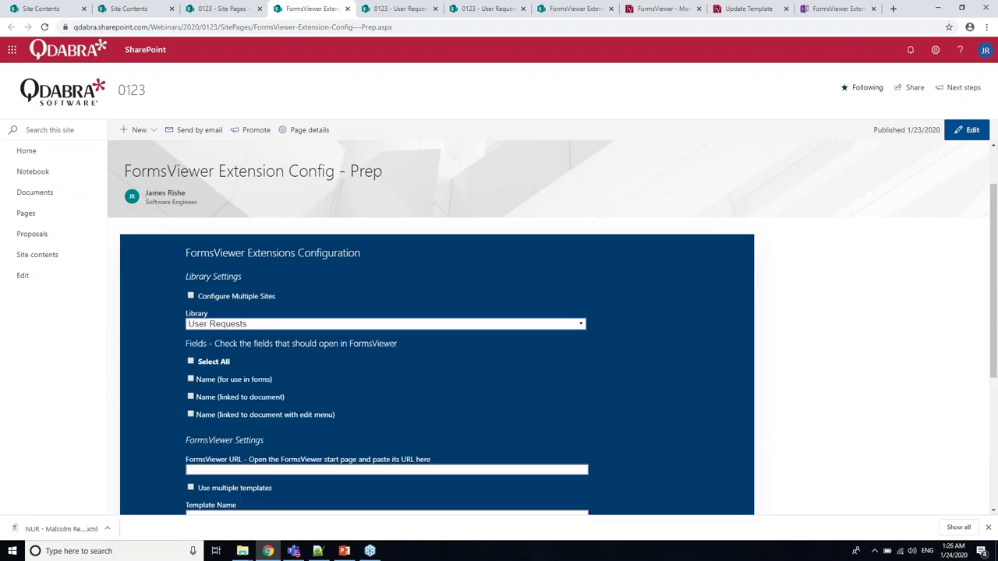
{"action": "scroll", "coordinate": [174, 278], "scroll_direction": "down", "scroll_amount": 3}
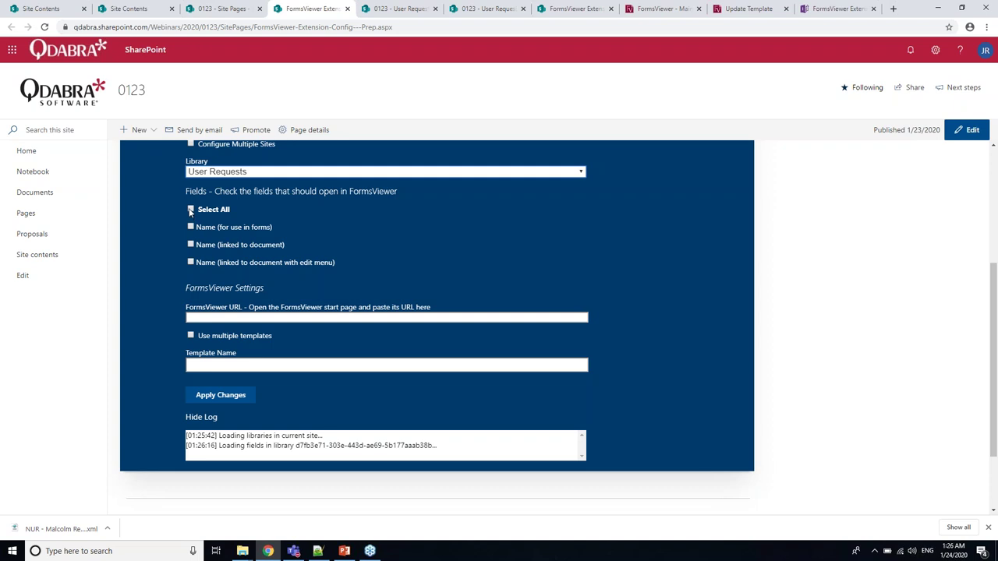
{"action": "left_click", "coordinate": [191, 210]}
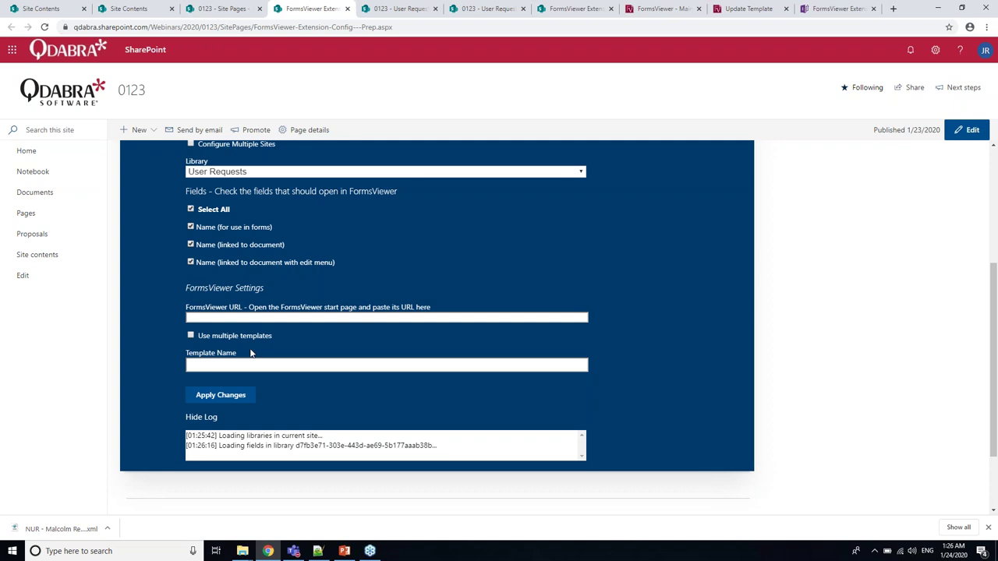
Paste the FormsViewer start page address as the FormsViewer URL, and look up the User Requests template names in Manage Templates
{"action": "left_click", "coordinate": [227, 316]}
{"action": "key", "text": "ctrl+v"}
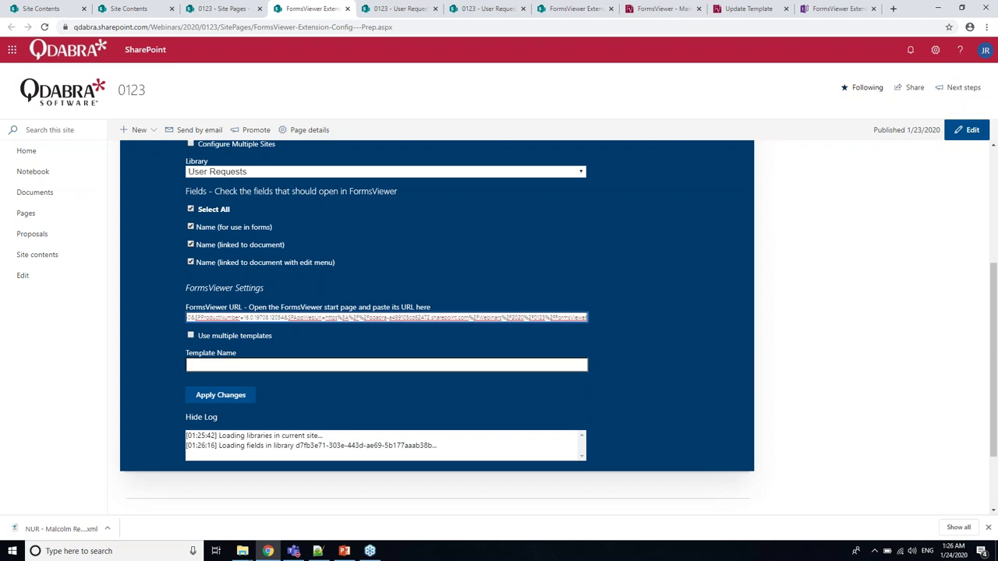
{"action": "left_click", "coordinate": [663, 9]}
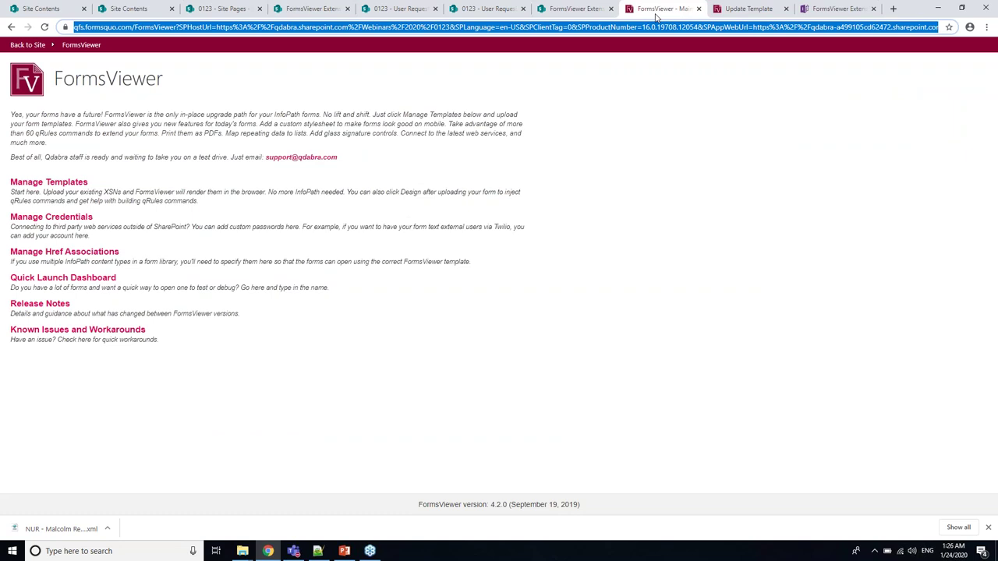
{"action": "left_click", "coordinate": [76, 184]}
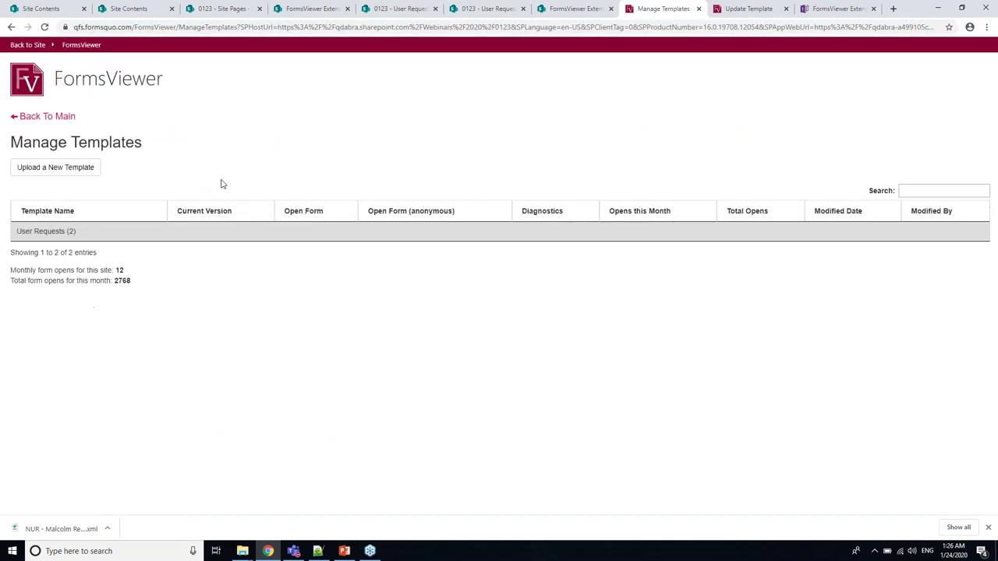
{"action": "left_click", "coordinate": [99, 231]}
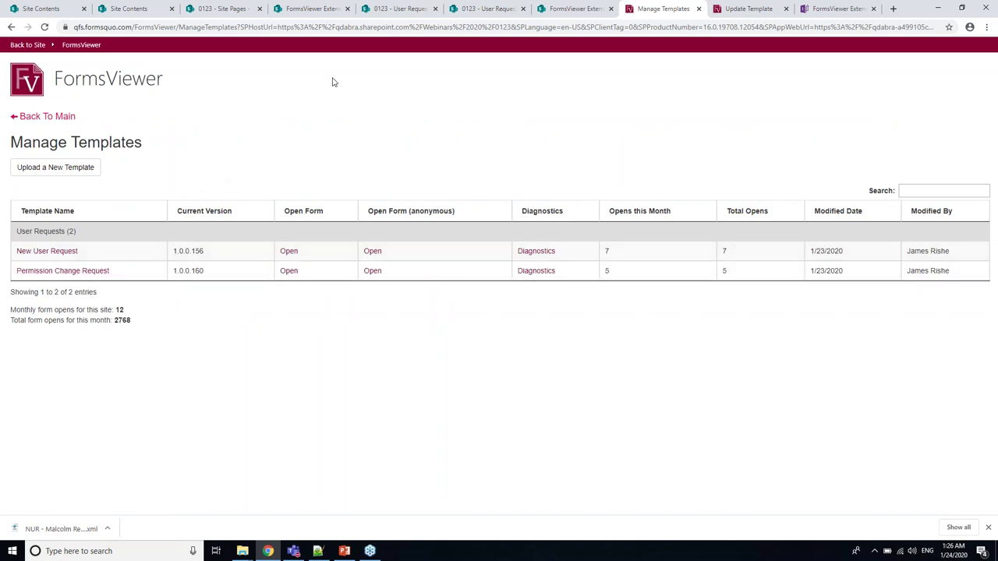
Set the configuration web part's template name to New User Request and apply the changes
{"action": "left_click", "coordinate": [321, 10]}
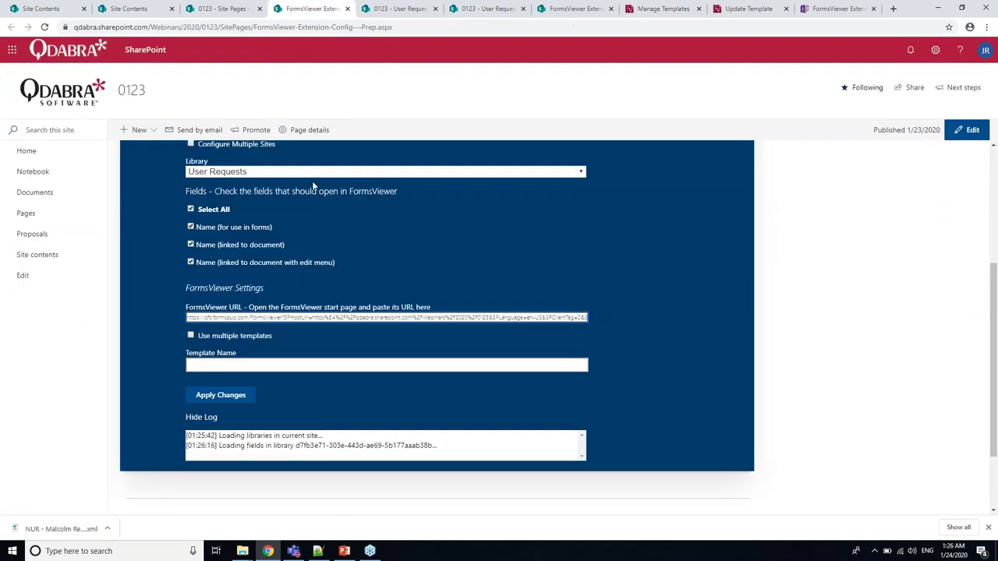
{"action": "left_click", "coordinate": [244, 366]}
{"action": "type", "text": "New User Request"}
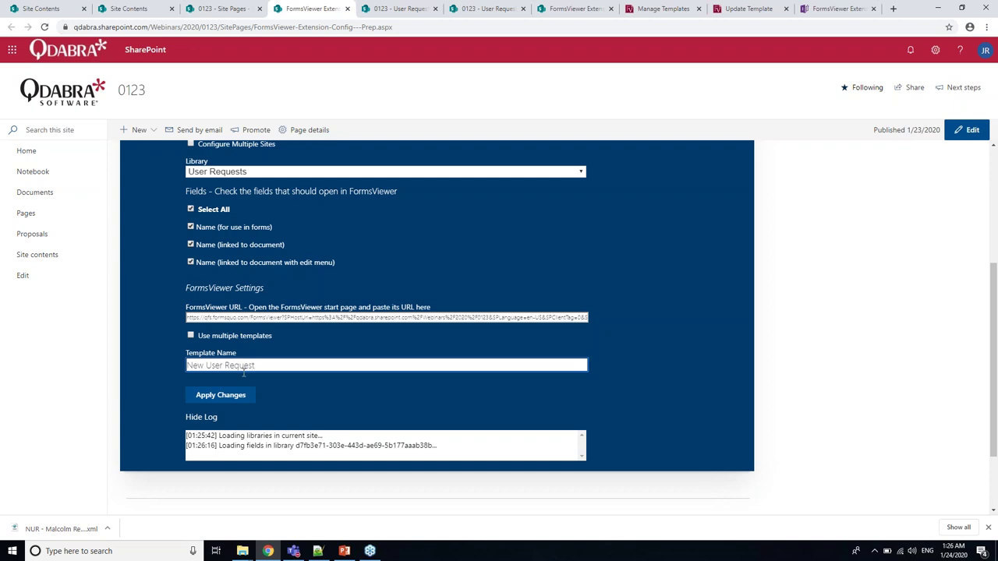
{"action": "left_click", "coordinate": [222, 396]}
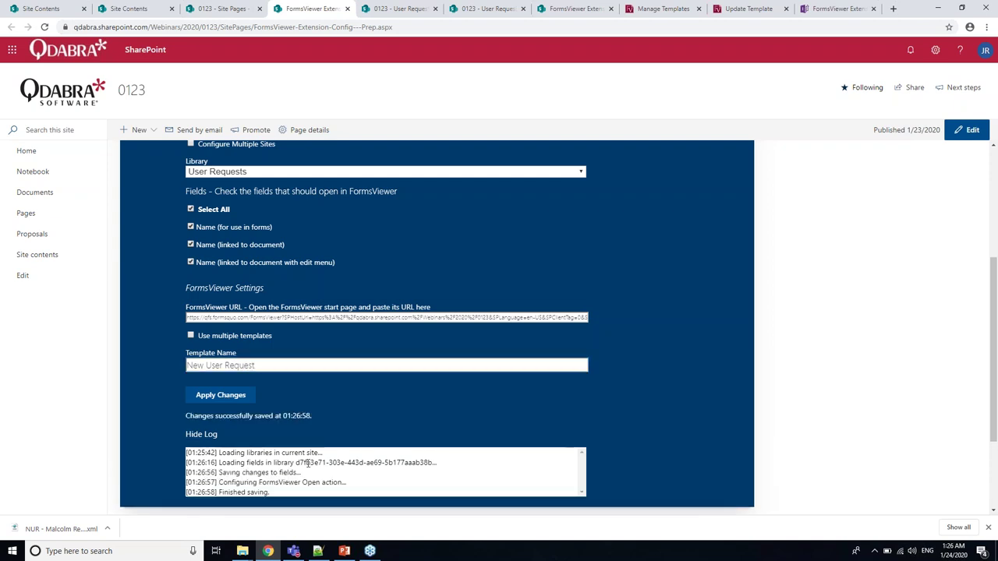
{"action": "scroll", "coordinate": [232, 415], "scroll_direction": "down", "scroll_amount": 1}
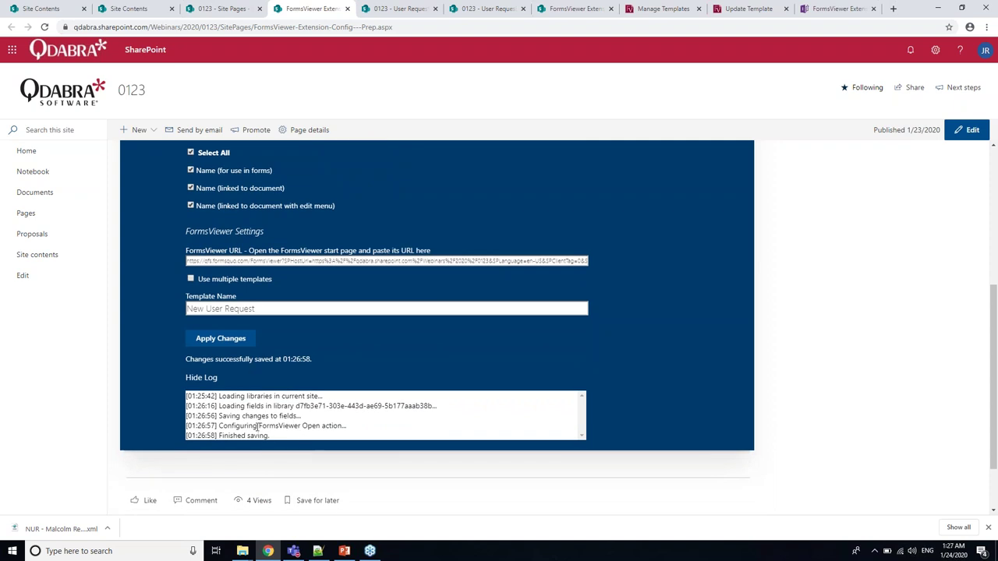
{"action": "left_click_drag", "start_coordinate": [198, 360], "coordinate": [268, 360]}
Submit a New User Request through FormsViewer in the User Requests library, entering name, email address, employee ID and the User permission level
{"action": "left_click", "coordinate": [134, 9]}
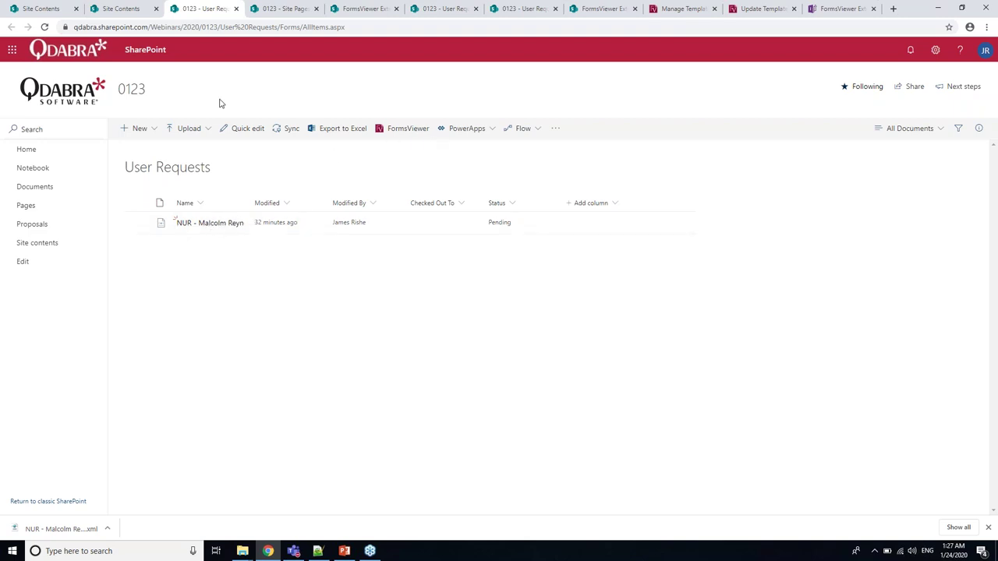
{"action": "left_click", "coordinate": [409, 130]}
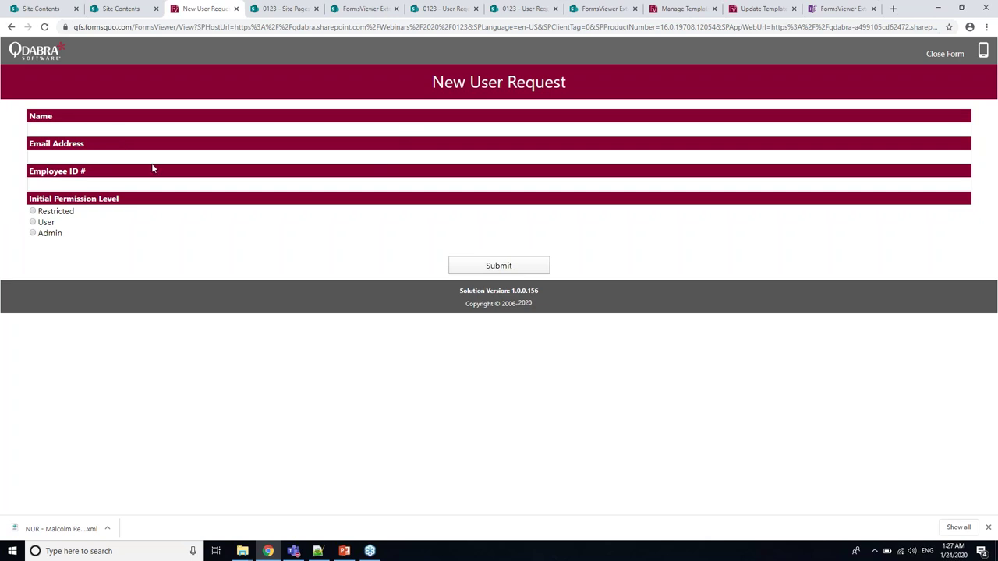
{"action": "left_click", "coordinate": [134, 129]}
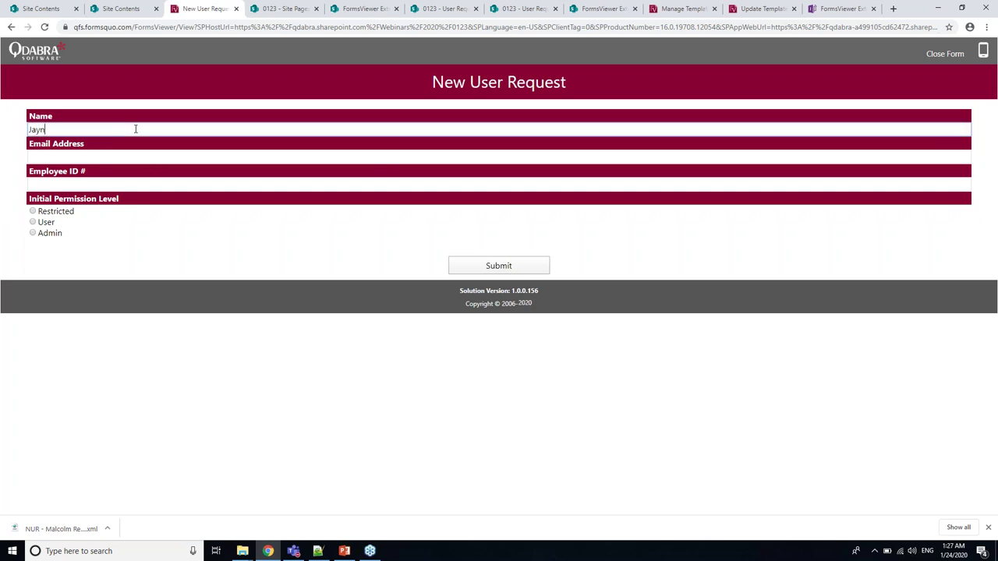
{"action": "key", "text": "Tab"}
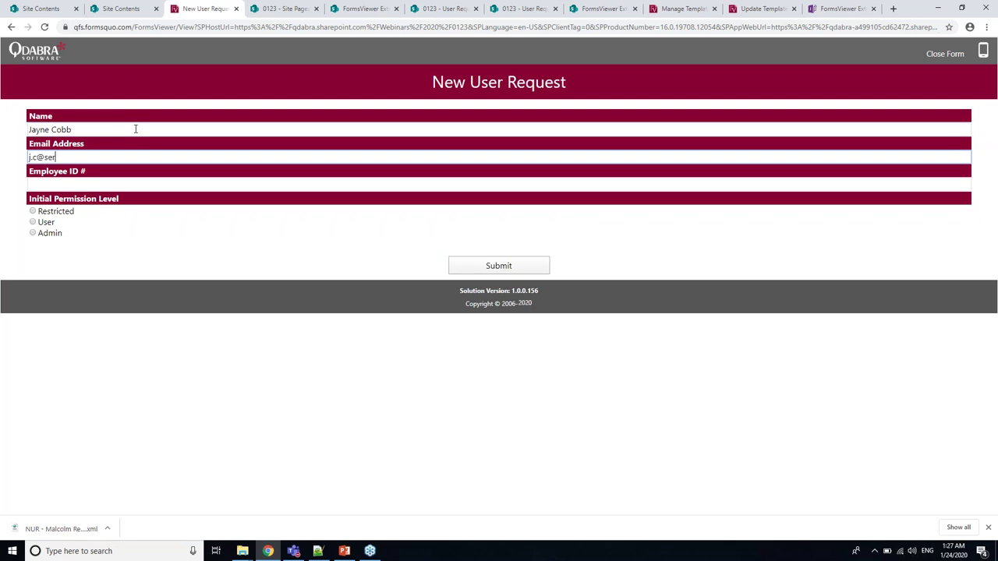
{"action": "key", "text": "Tab"}
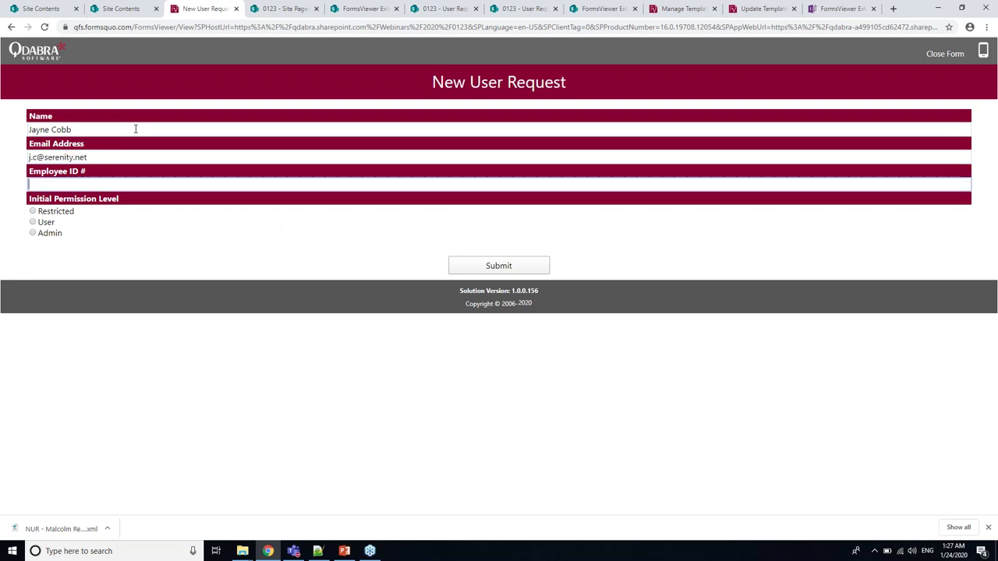
{"action": "left_click", "coordinate": [32, 223]}
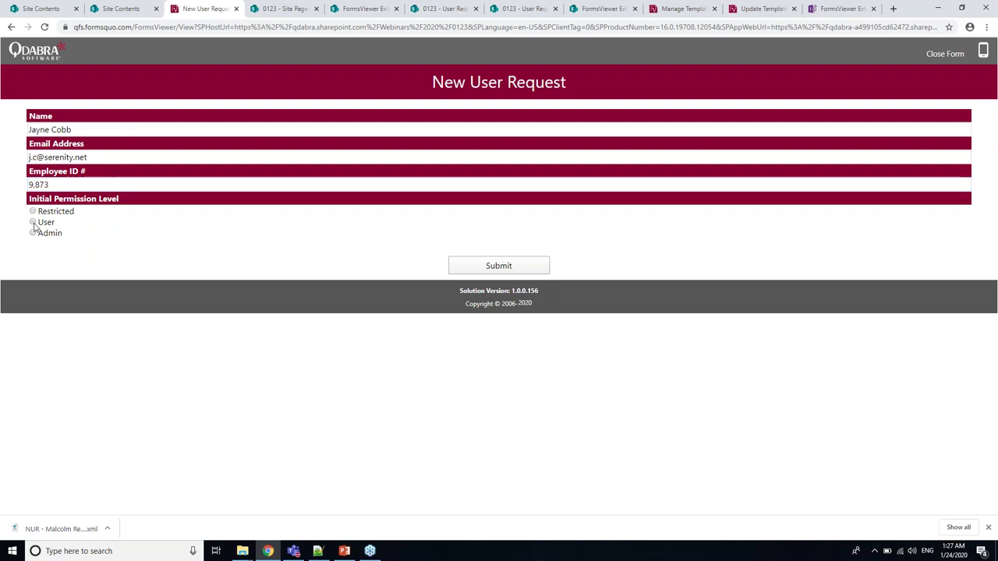
{"action": "left_click", "coordinate": [484, 268]}
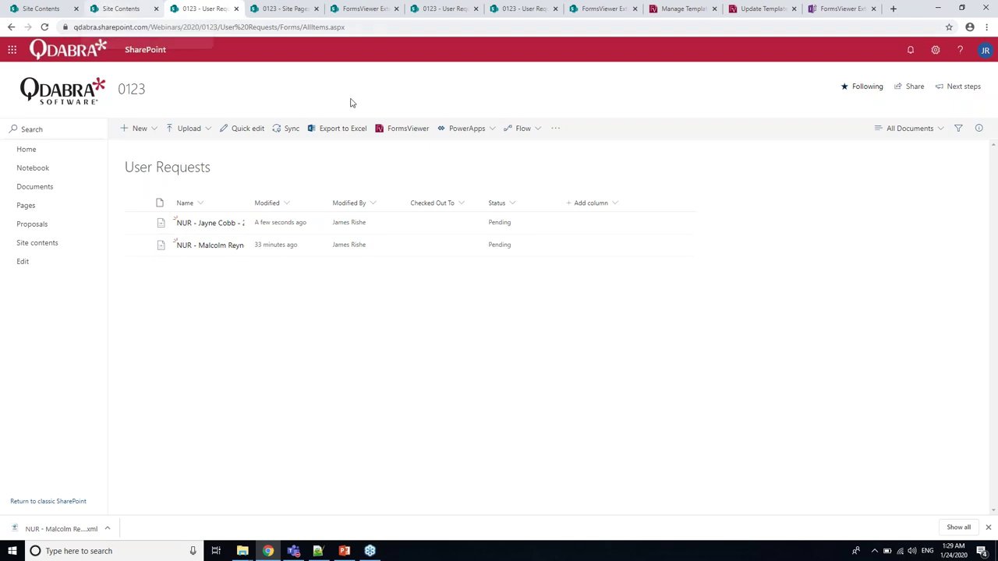
Enable multiple templates in the User Requests library configuration and enter New User Request as the first template
{"action": "left_click", "coordinate": [366, 10]}
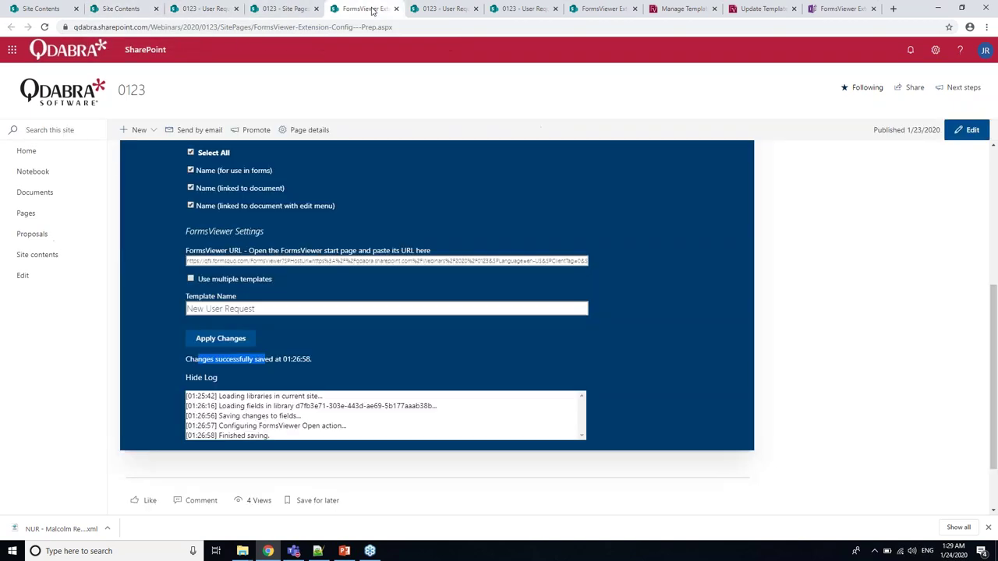
{"action": "left_click", "coordinate": [856, 328]}
{"action": "scroll", "coordinate": [178, 340], "scroll_direction": "up", "scroll_amount": 1}
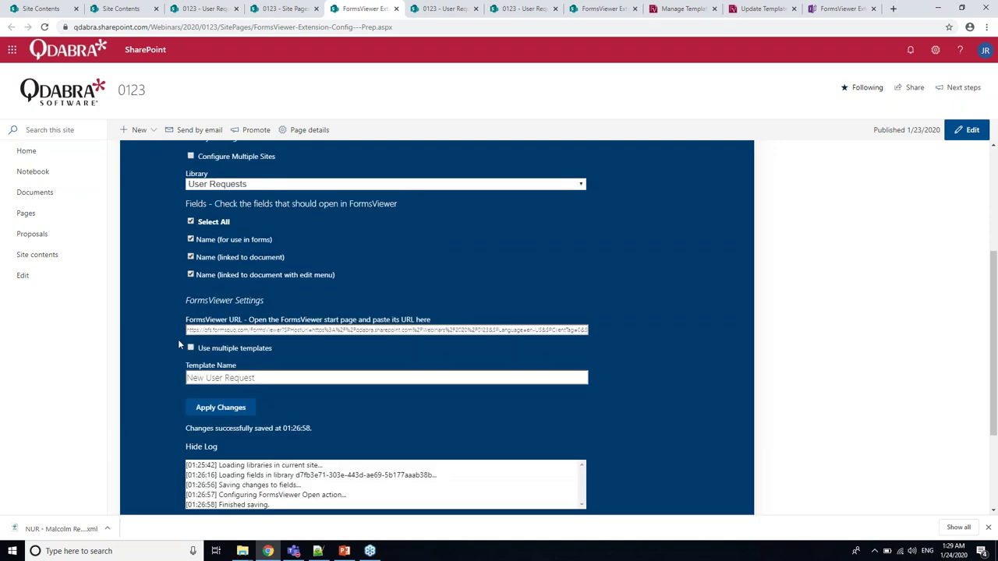
{"action": "left_click", "coordinate": [283, 377]}
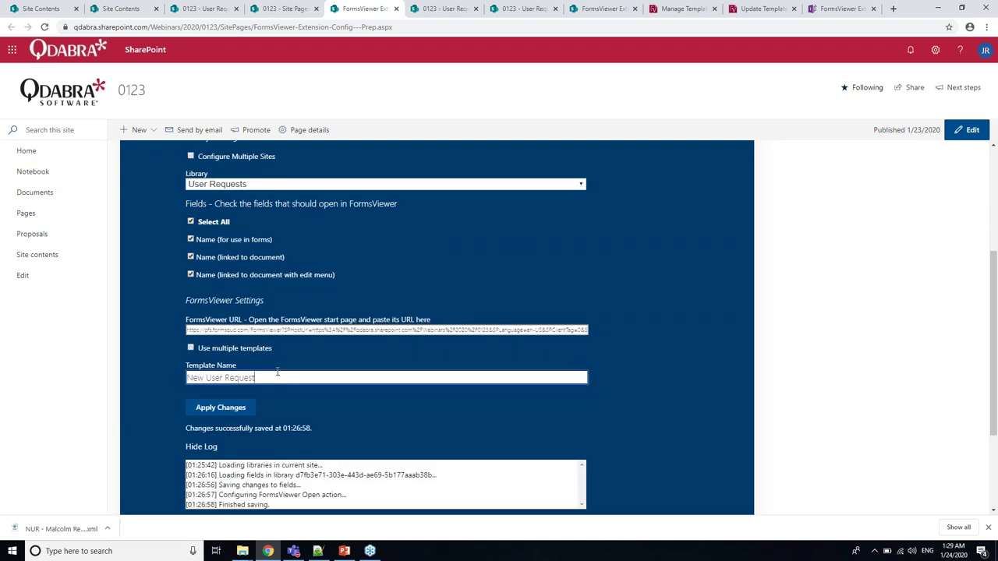
{"action": "triple_click", "coordinate": [277, 375]}
{"action": "key", "text": "ctrl+c"}
{"action": "left_click", "coordinate": [190, 348]}
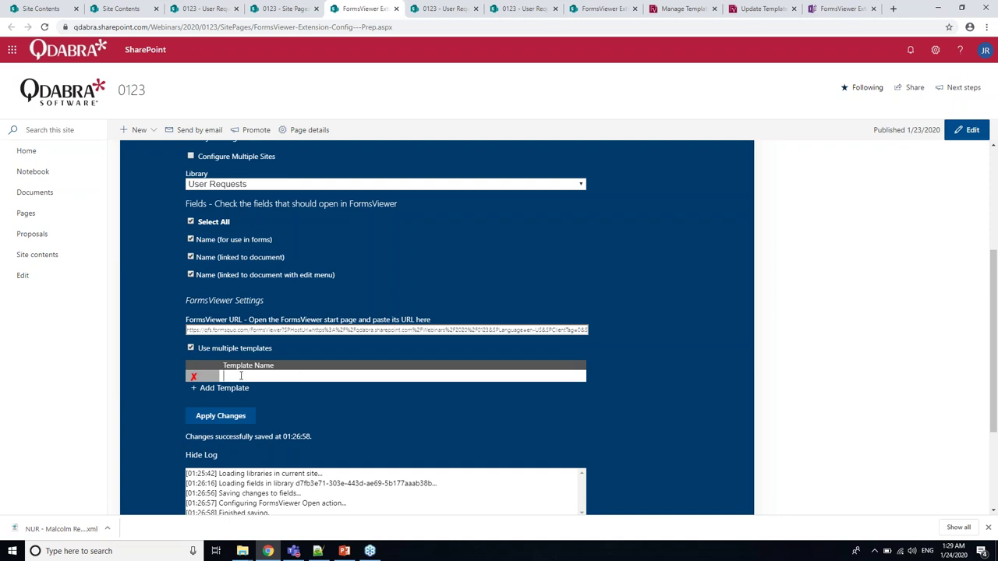
{"action": "key", "text": "ctrl+v"}
Add Permission Change Request as a second template, copying its name from Manage Templates, and apply the changes
{"action": "left_click", "coordinate": [213, 392]}
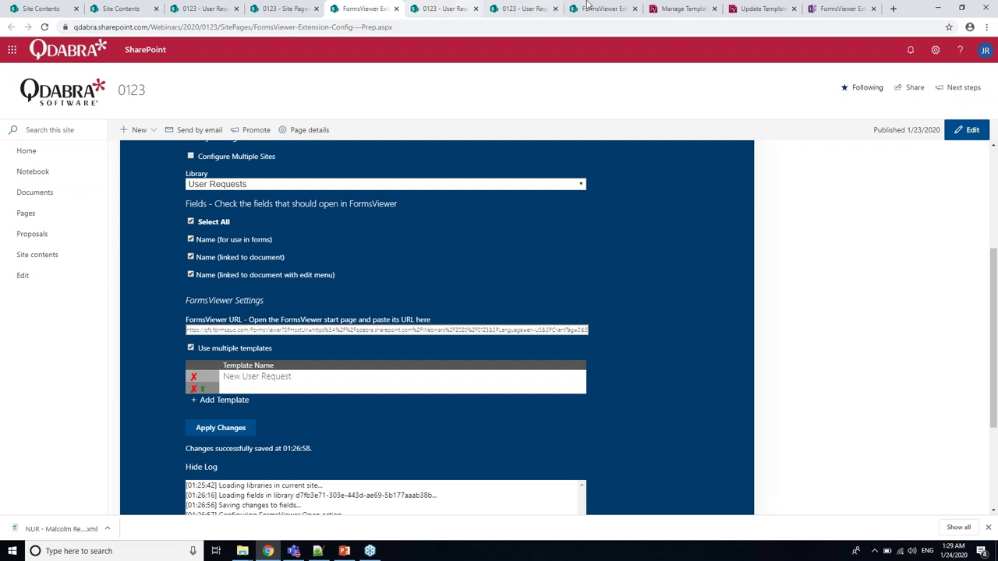
{"action": "left_click", "coordinate": [667, 8]}
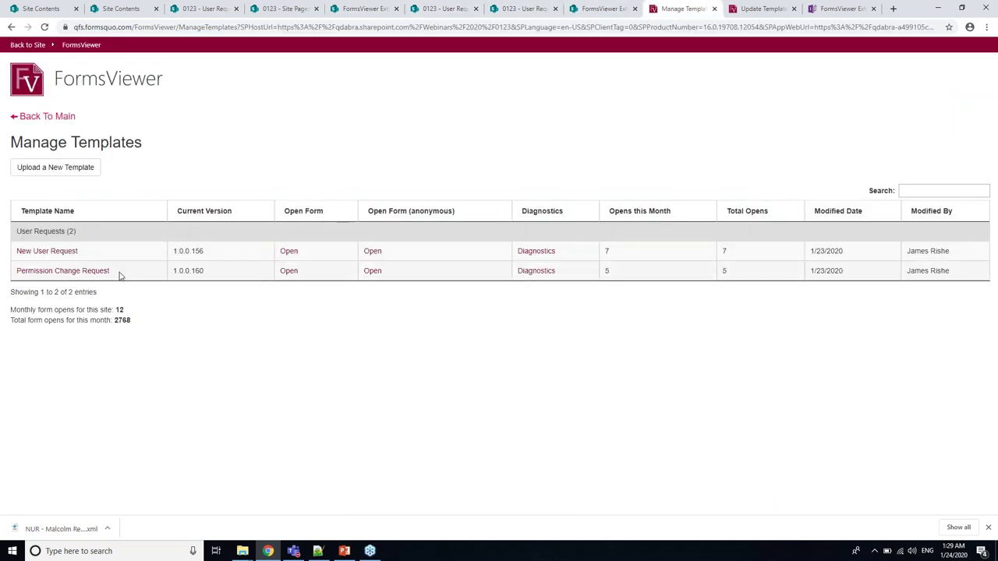
{"action": "left_click_drag", "start_coordinate": [113, 272], "coordinate": [16, 272]}
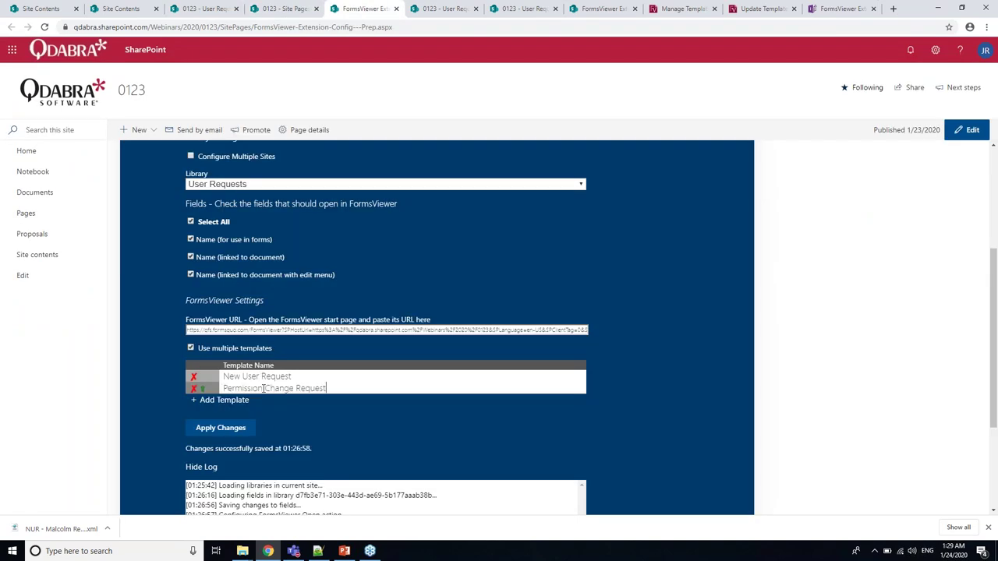
{"action": "left_click", "coordinate": [208, 429]}
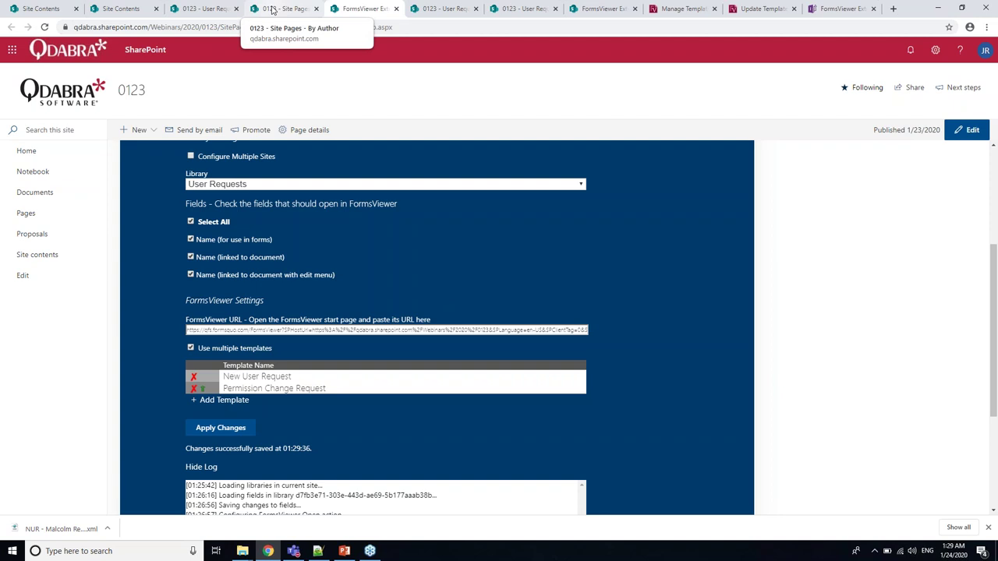
Reload the User Requests library and open the Permission Change Request form through FormsViewer
{"action": "left_click", "coordinate": [204, 8]}
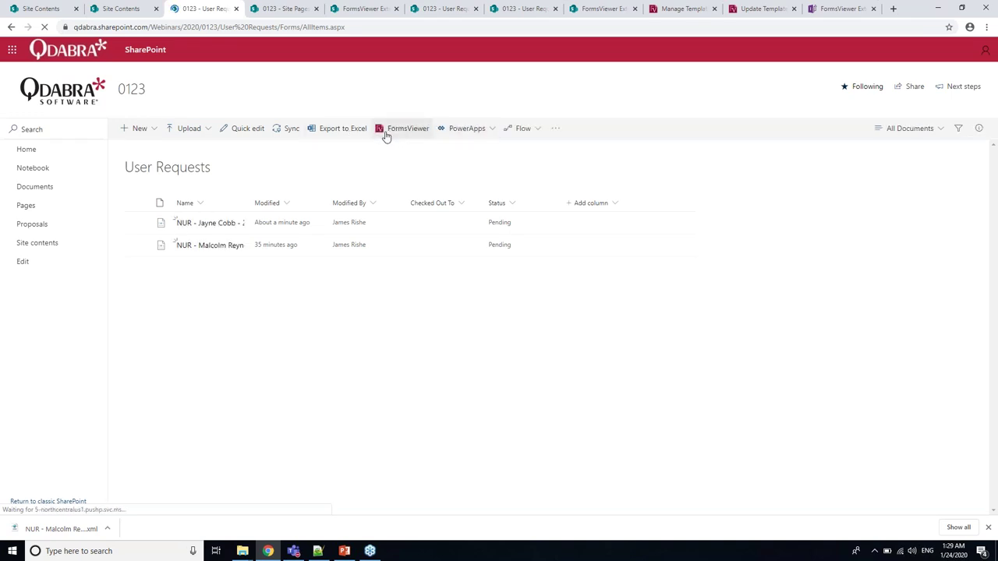
{"action": "left_click", "coordinate": [385, 135]}
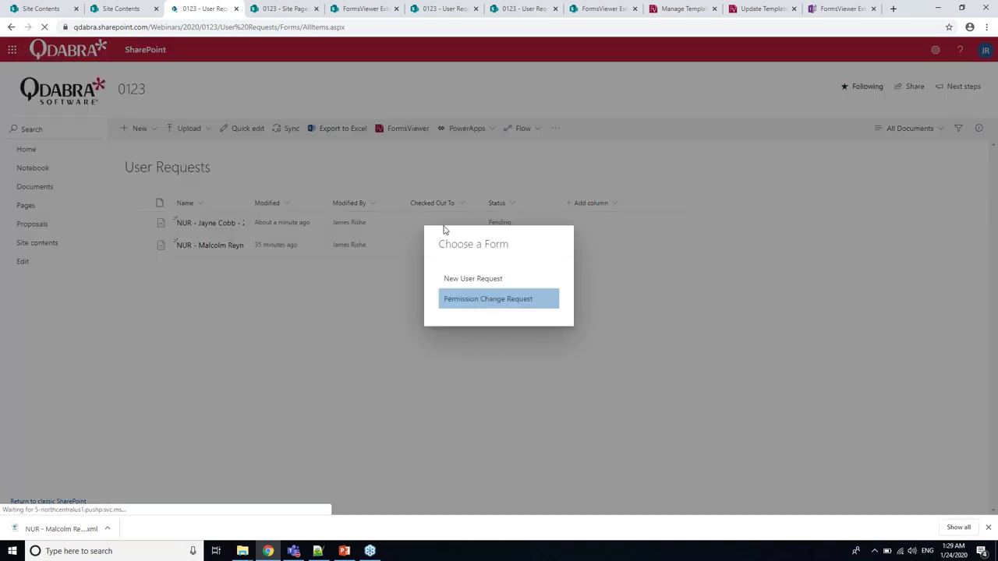
{"action": "left_click", "coordinate": [475, 301]}
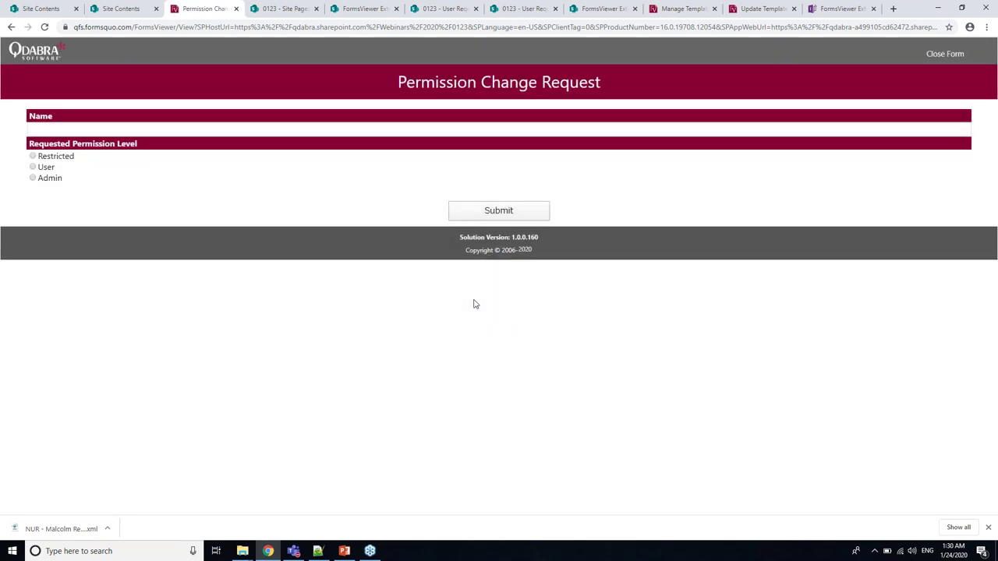
Fill in the Permission Change Request with the person's full name and the Admin permission level, and submit it
{"action": "left_click", "coordinate": [56, 130]}
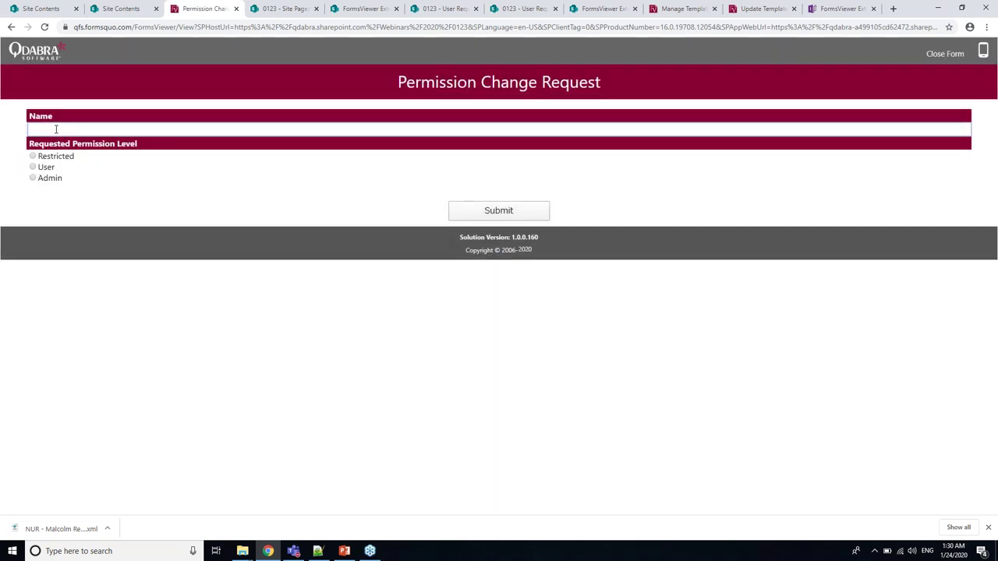
{"action": "type", "text": "Kaylee Frye"}
{"action": "left_click", "coordinate": [33, 167]}
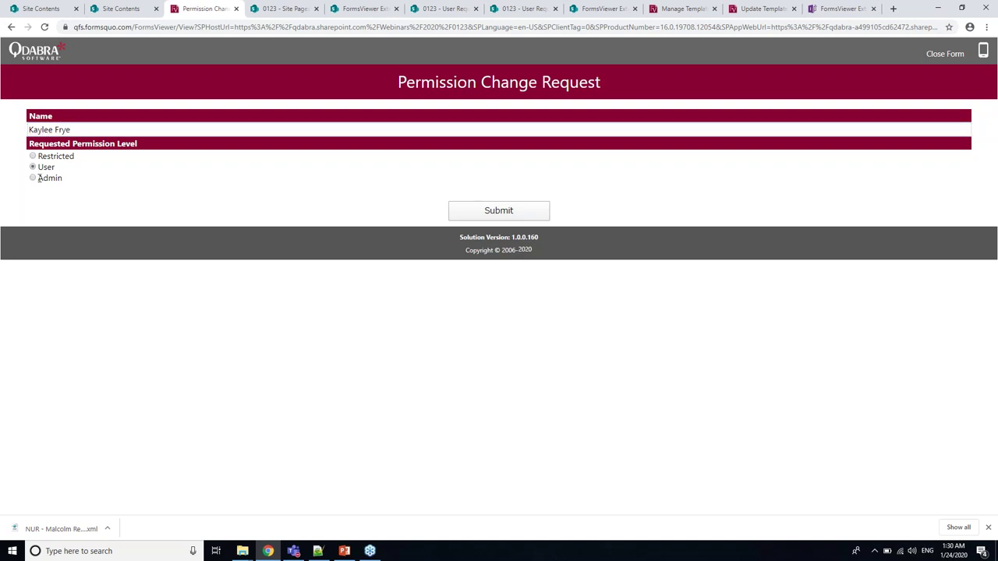
{"action": "left_click", "coordinate": [34, 179]}
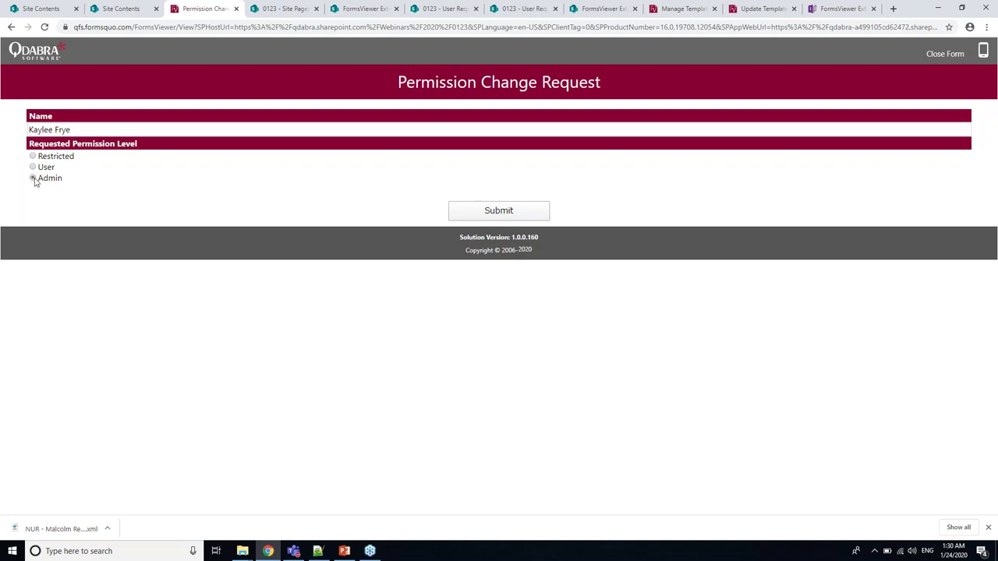
{"action": "left_click", "coordinate": [482, 213]}
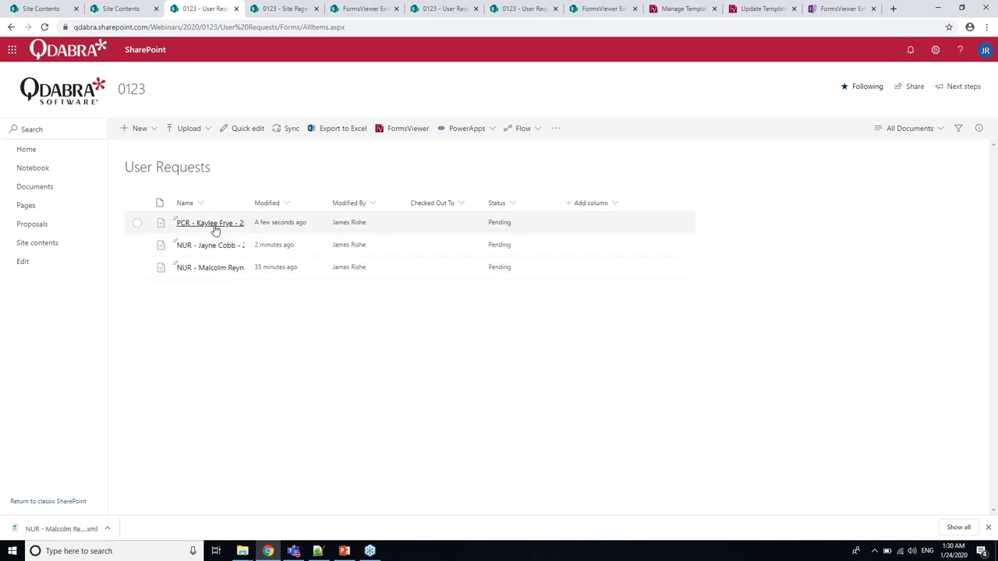
Approve the submitted Permission Change Request and reject the most recent New User Request in the User Requests library
{"action": "left_click", "coordinate": [202, 226]}
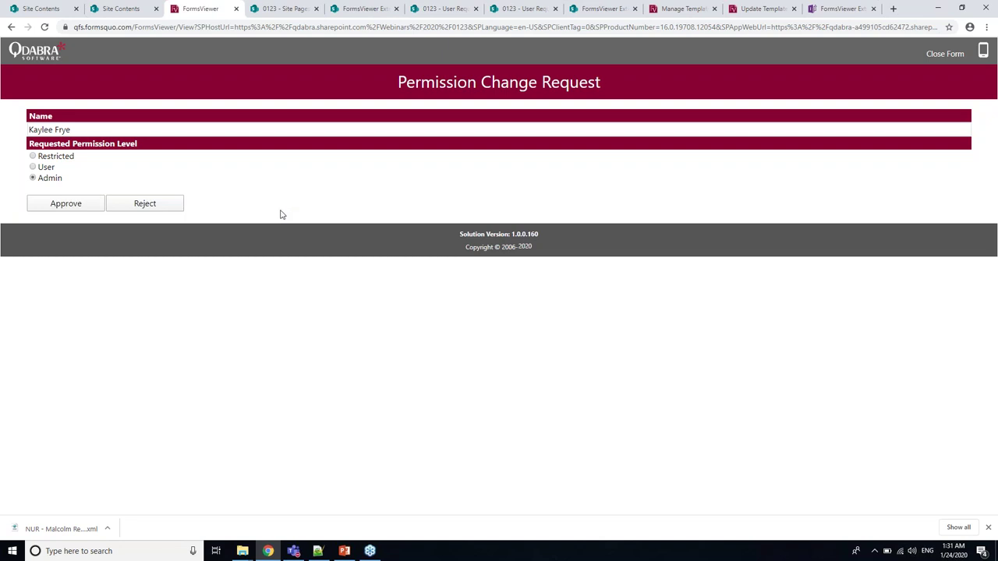
{"action": "left_click", "coordinate": [79, 201]}
{"action": "left_click", "coordinate": [71, 206]}
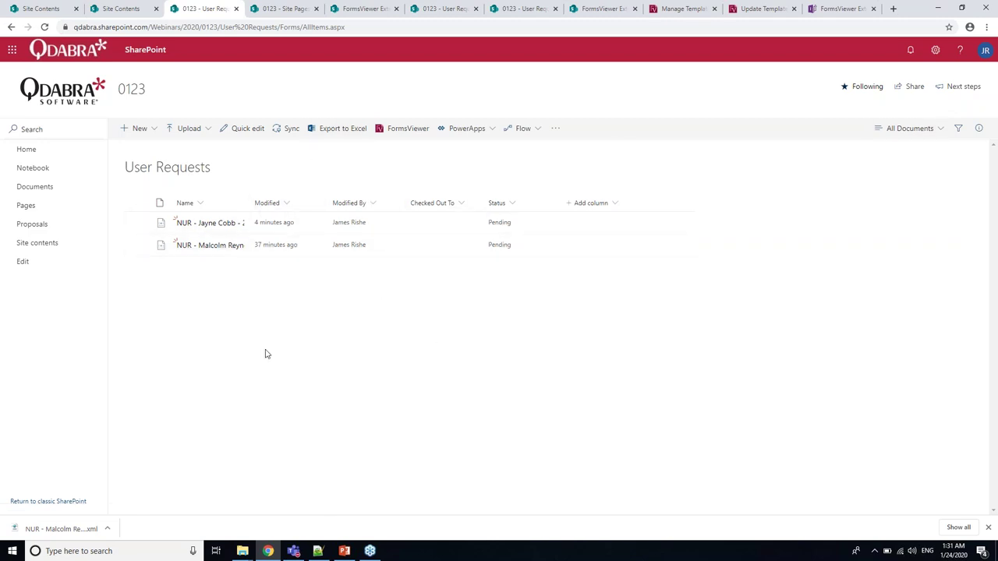
{"action": "left_click", "coordinate": [196, 224]}
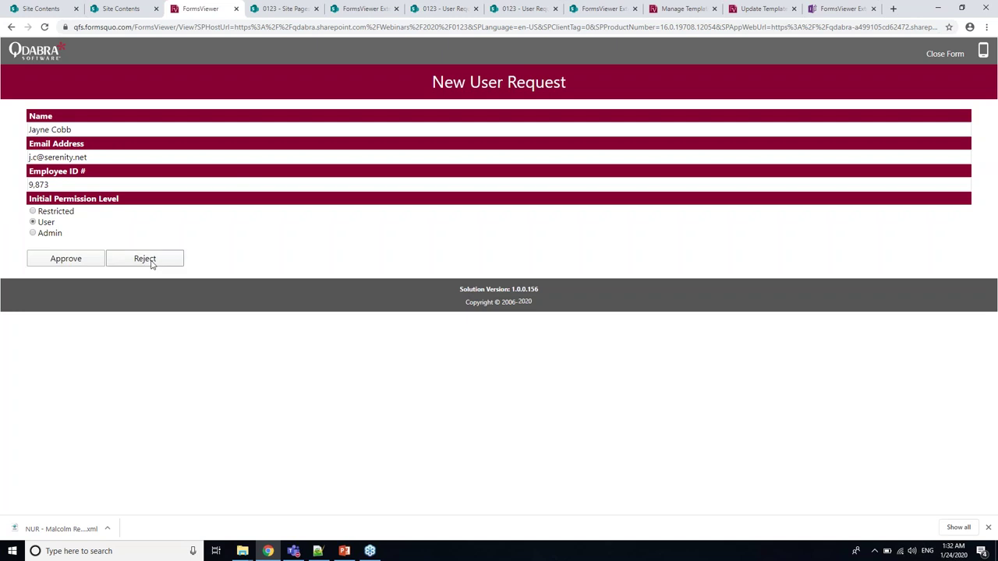
{"action": "left_click", "coordinate": [152, 265]}
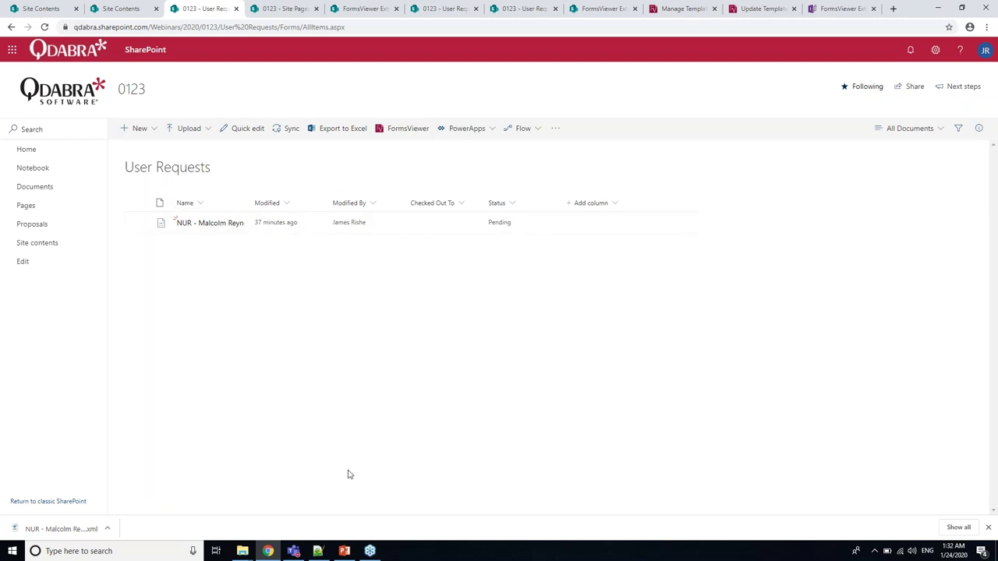
Switch to the PowerPoint presentation and review the slides on modern UI integration, multiple templates and custom ribbon links
{"action": "left_click", "coordinate": [346, 551]}
{"action": "scroll", "coordinate": [366, 319], "scroll_direction": "down", "scroll_amount": 2}
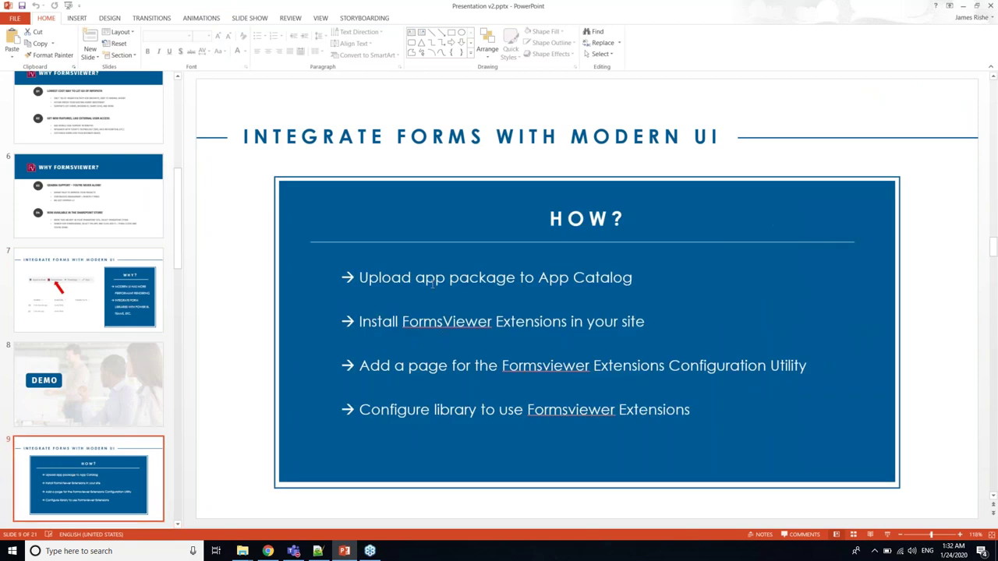
{"action": "scroll", "coordinate": [437, 279], "scroll_direction": "down", "scroll_amount": 2}
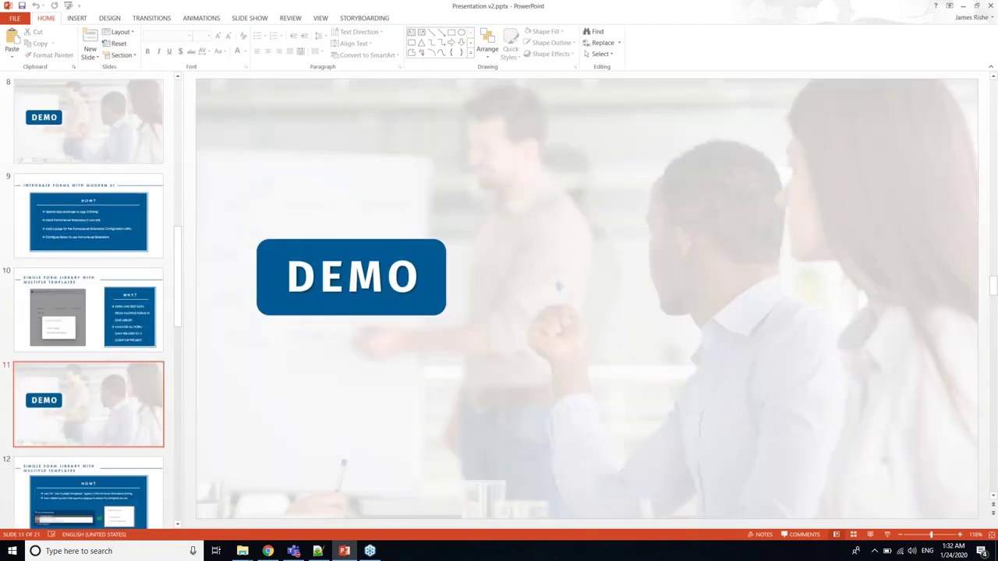
{"action": "left_click", "coordinate": [128, 217]}
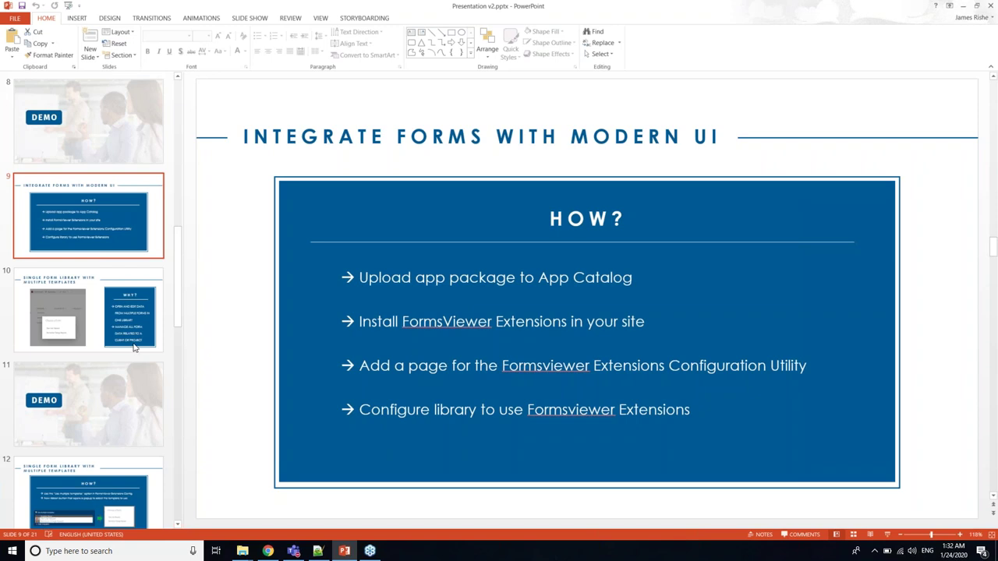
{"action": "left_click", "coordinate": [82, 334]}
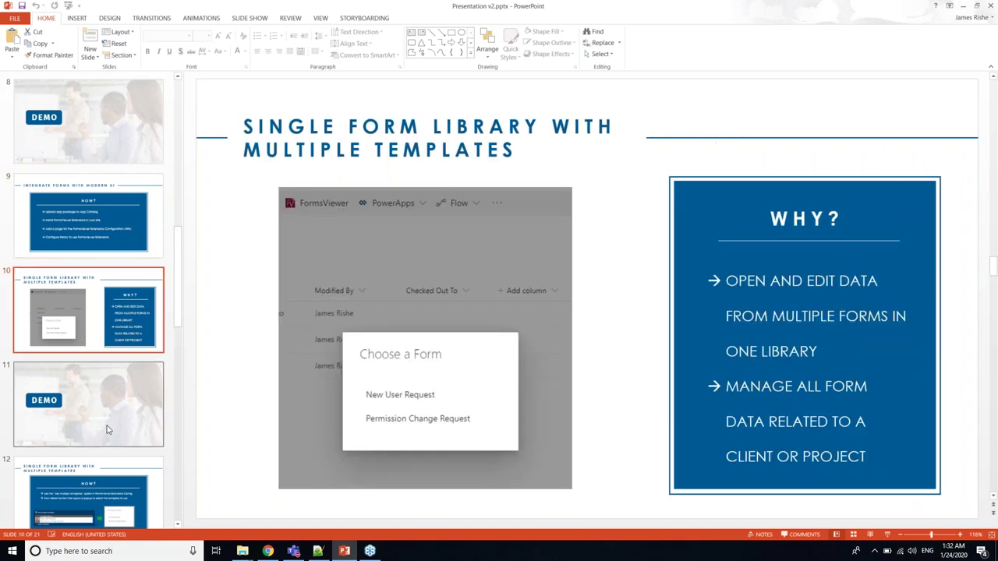
{"action": "left_click", "coordinate": [87, 483]}
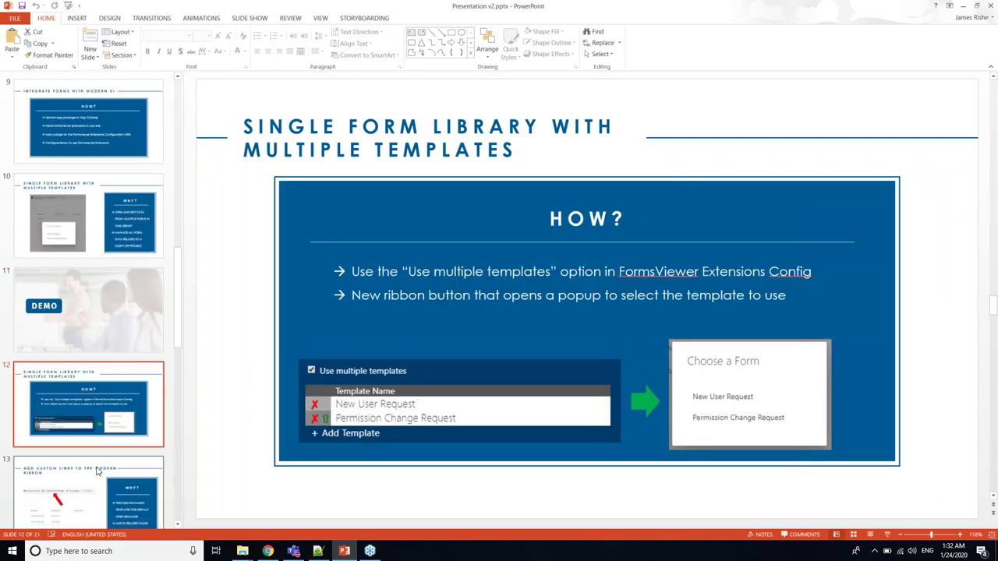
{"action": "scroll", "coordinate": [97, 471], "scroll_direction": "down", "scroll_amount": 3}
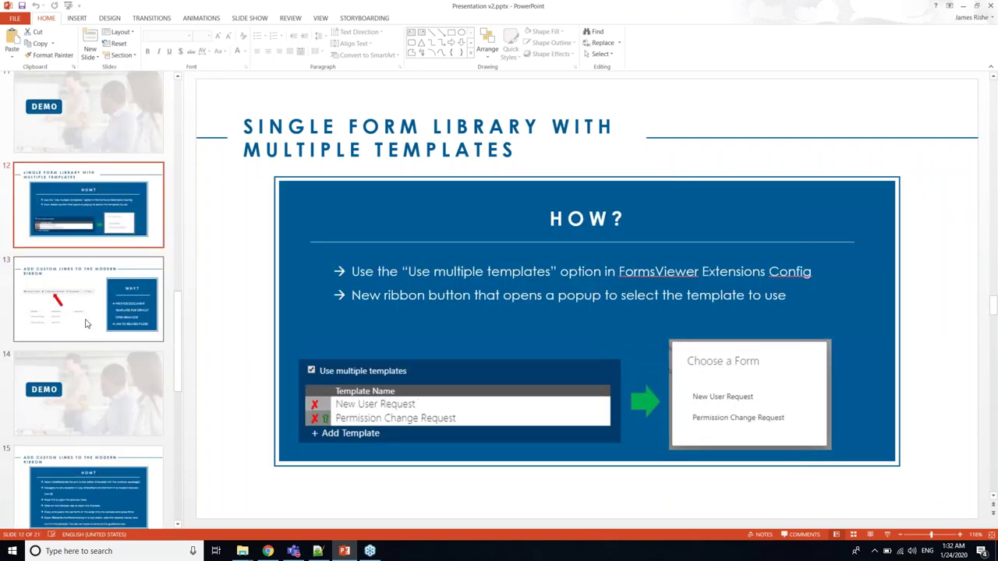
{"action": "left_click", "coordinate": [88, 332]}
{"action": "scroll", "coordinate": [90, 346], "scroll_direction": "down", "scroll_amount": 1}
{"action": "scroll", "coordinate": [90, 346], "scroll_direction": "down", "scroll_amount": 1}
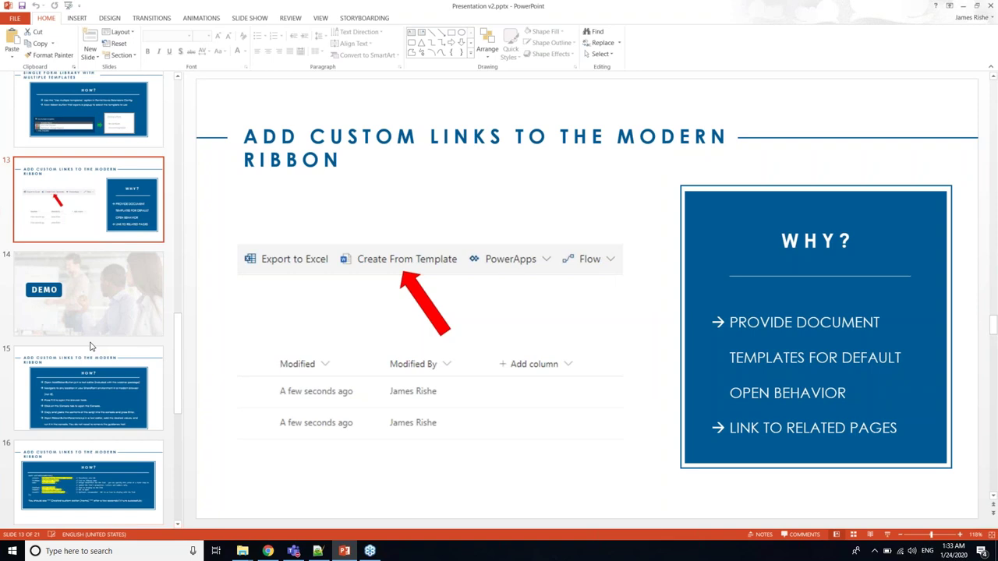
{"action": "left_click", "coordinate": [386, 254]}
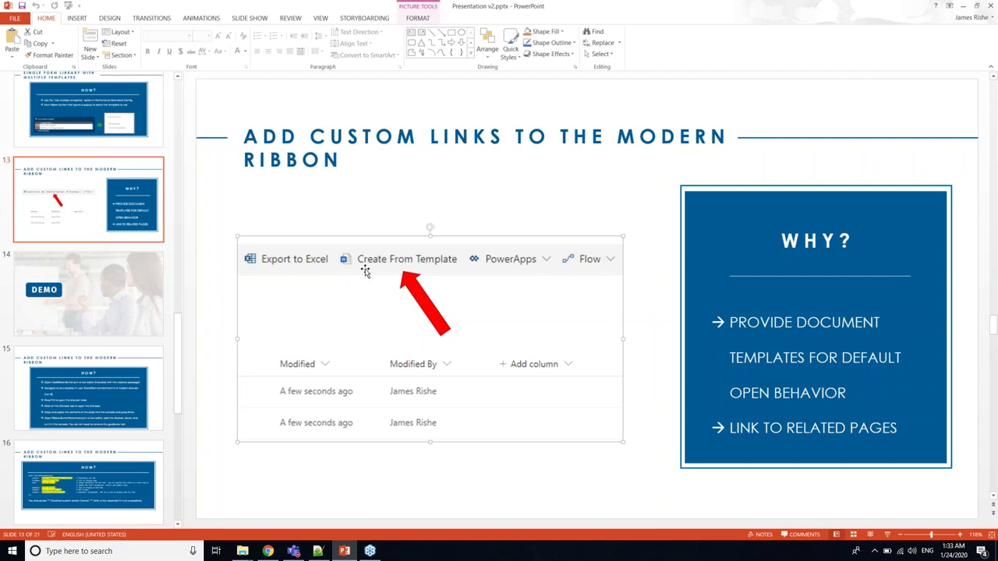
{"action": "left_click", "coordinate": [371, 201]}
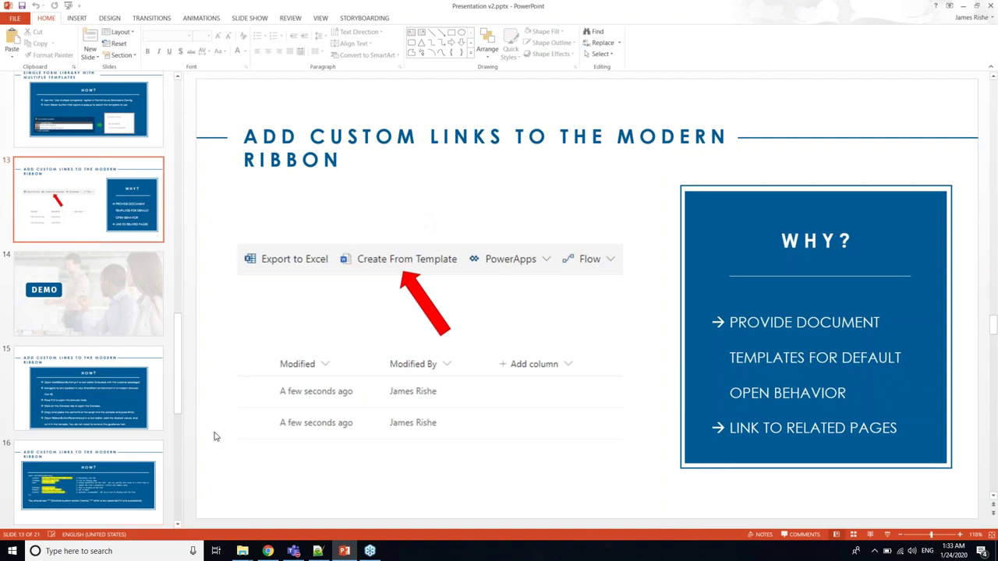
Return to the SharePoint site in Chrome and create a document library named Proposals - Webinar, shown in site navigation
{"action": "left_click", "coordinate": [268, 551]}
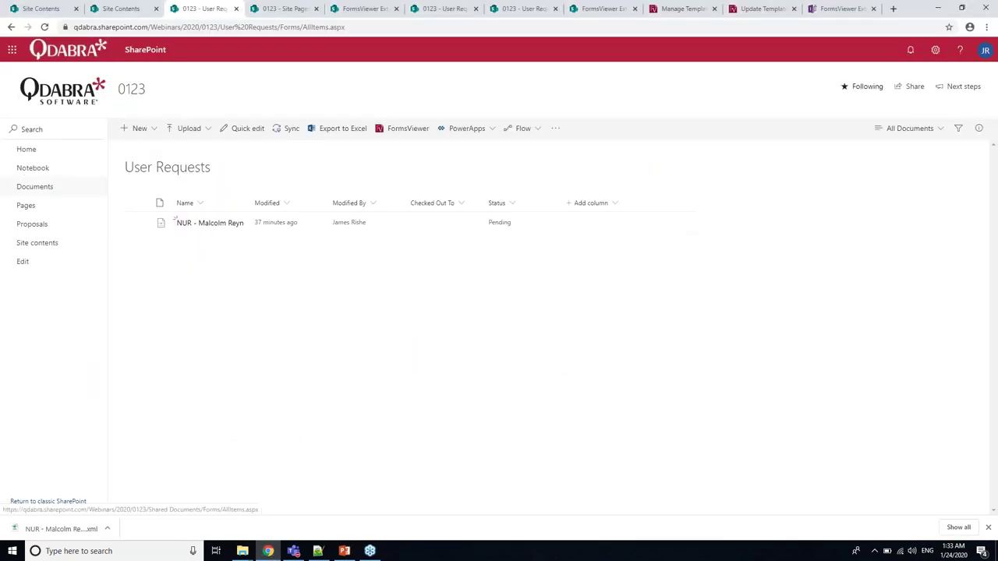
{"action": "left_click", "coordinate": [49, 244]}
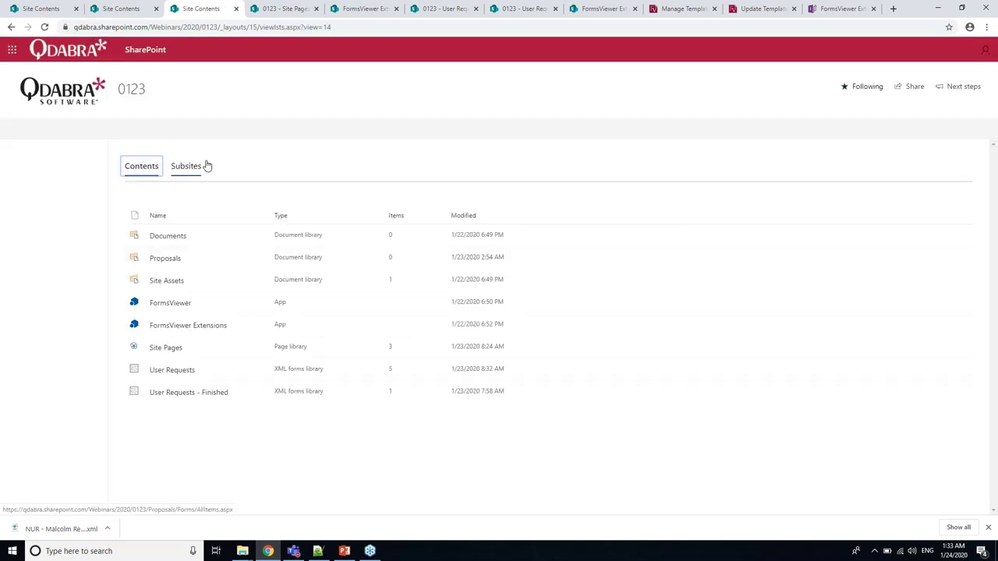
{"action": "left_click", "coordinate": [139, 128]}
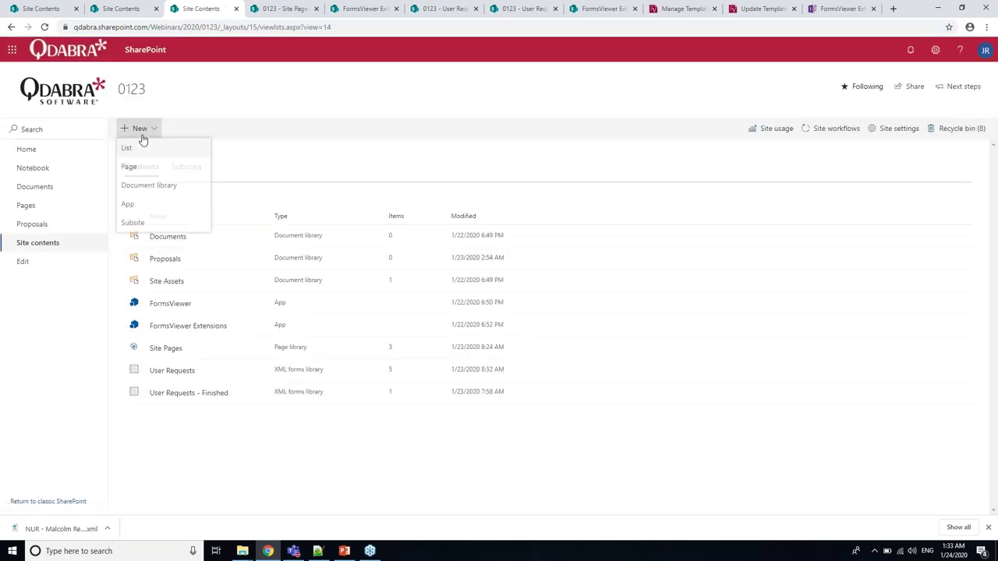
{"action": "left_click", "coordinate": [183, 188]}
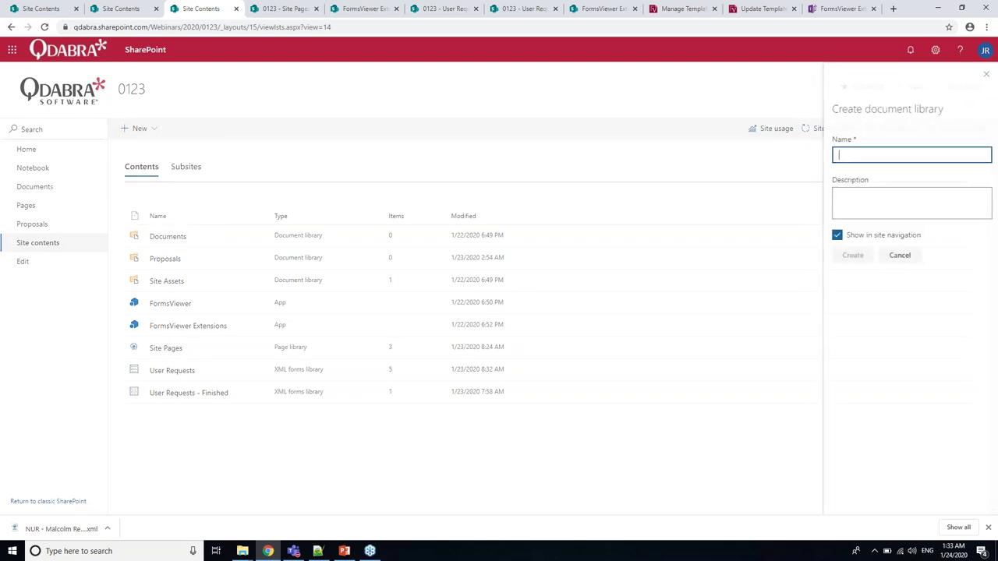
{"action": "type", "text": "Proposals - Webinar"}
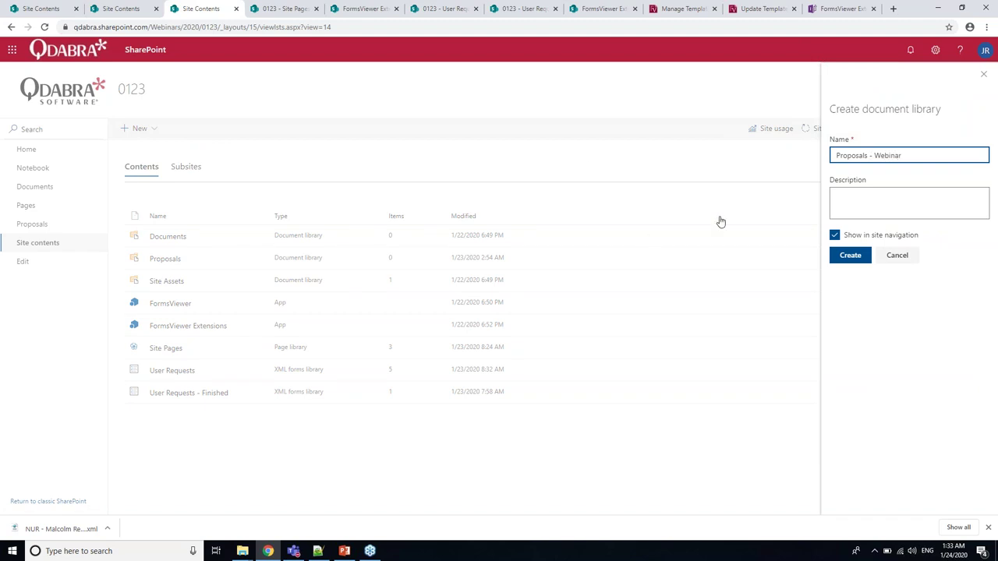
{"action": "left_click", "coordinate": [852, 257]}
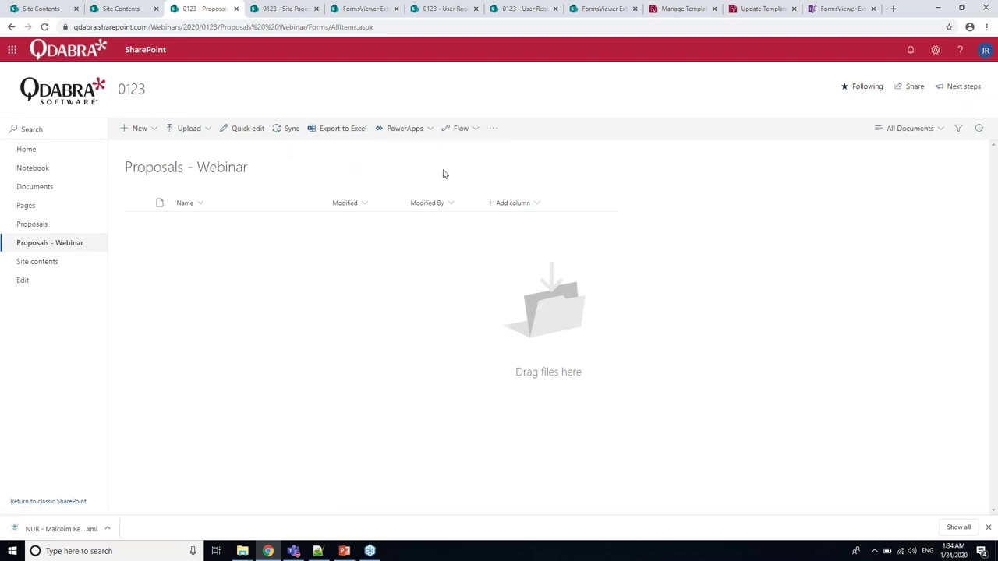
{"action": "left_click", "coordinate": [141, 132]}
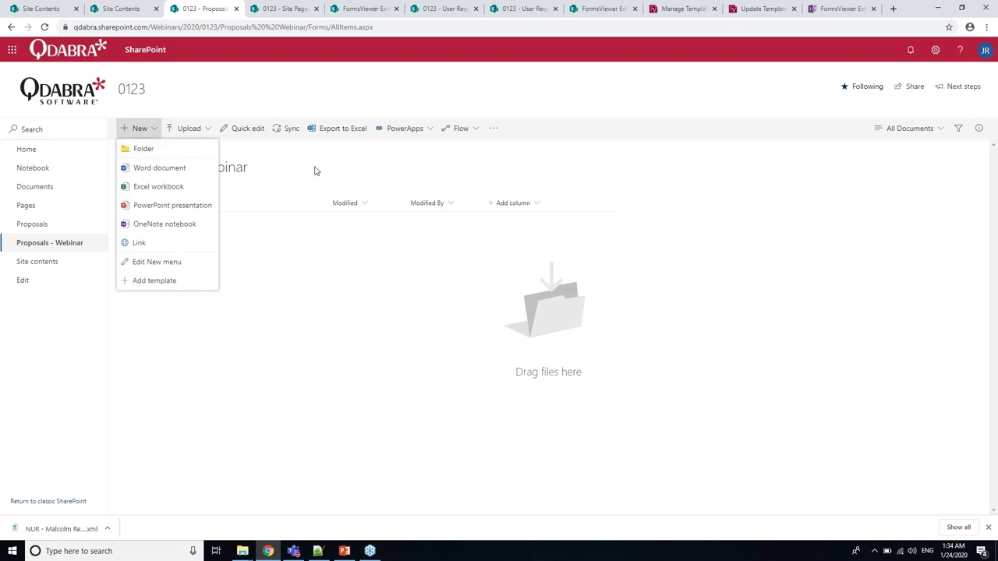
{"action": "left_click", "coordinate": [382, 176]}
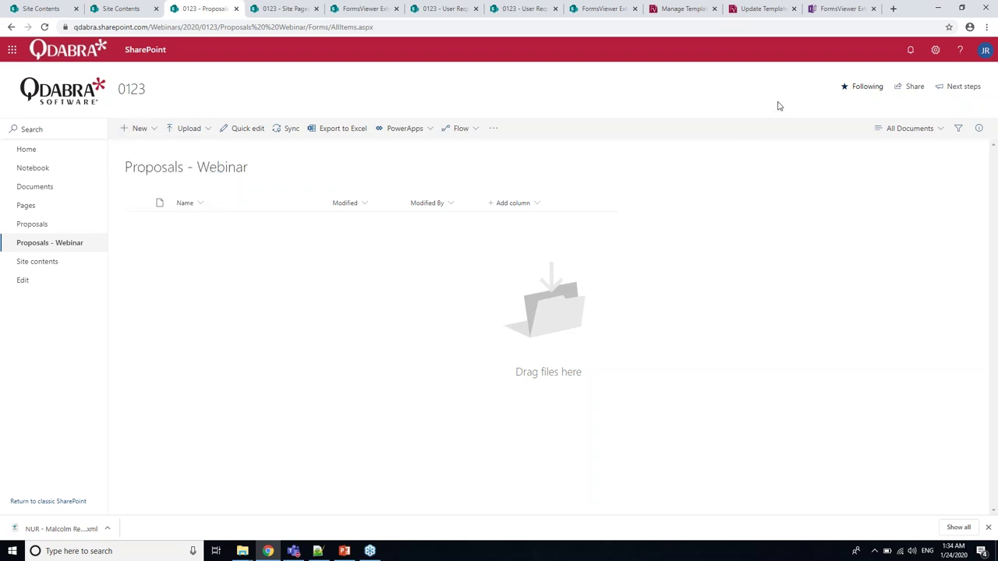
Open the Proposals - Webinar library's document template from its advanced settings in Word and enable editing
{"action": "left_click", "coordinate": [938, 52]}
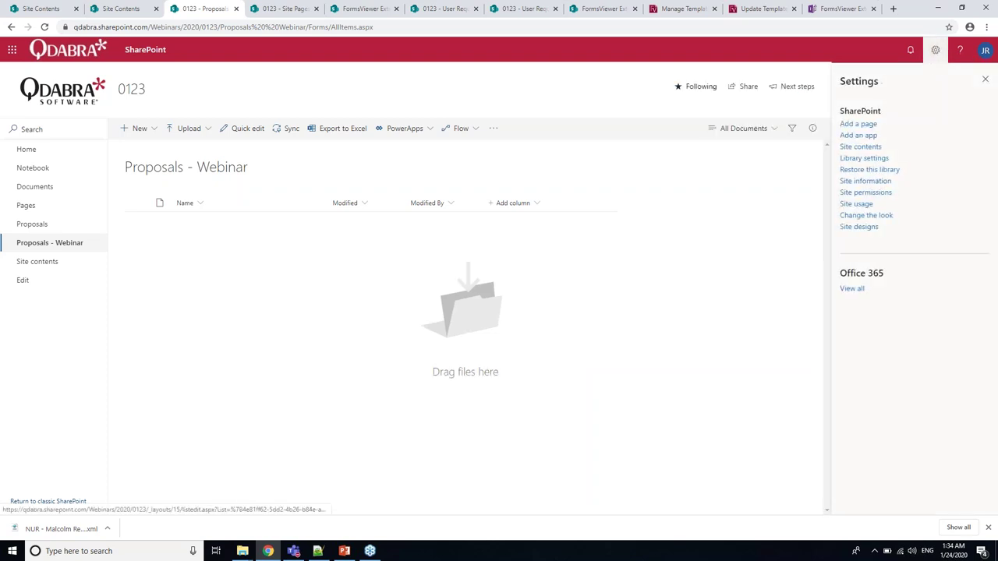
{"action": "left_click", "coordinate": [864, 159]}
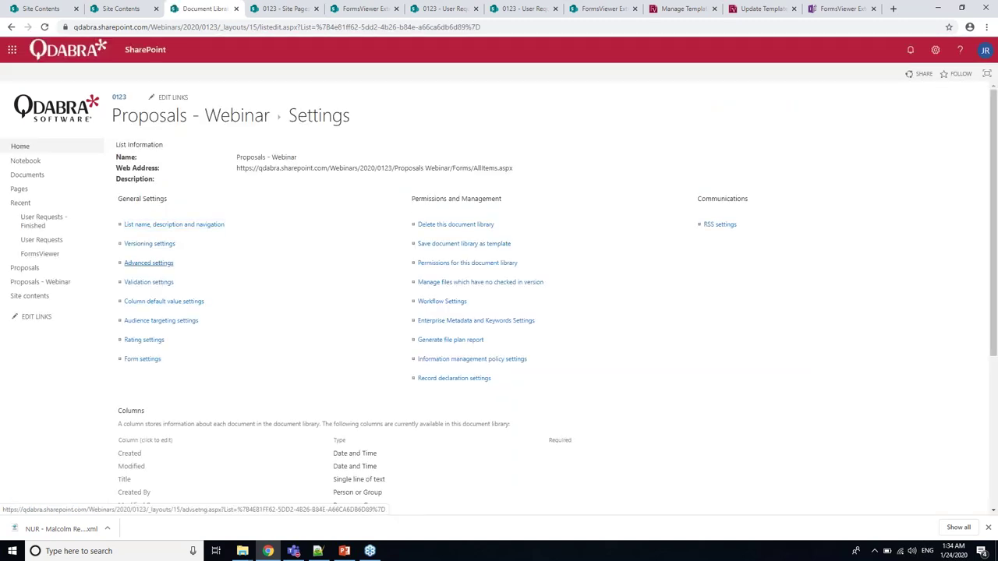
{"action": "left_click", "coordinate": [148, 263]}
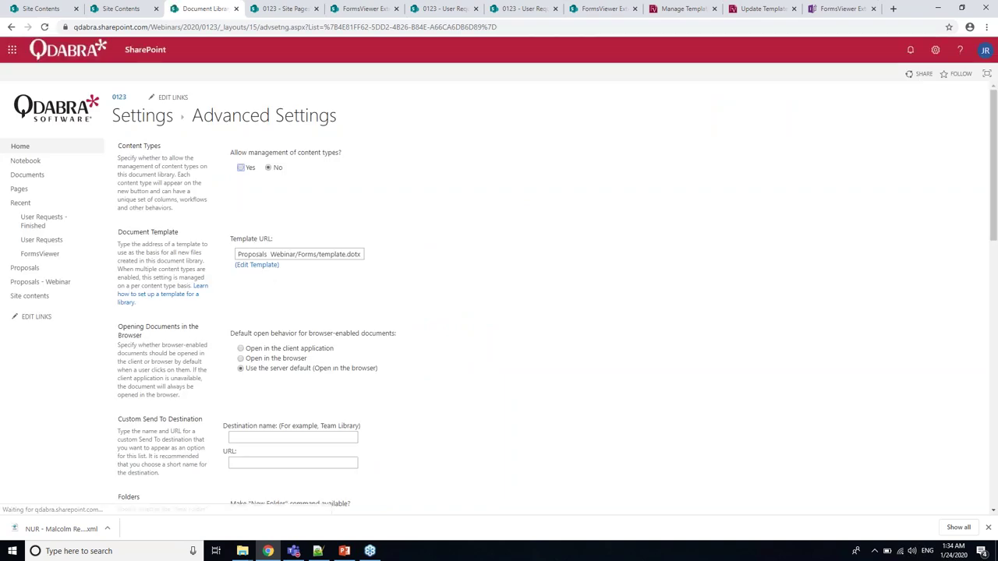
{"action": "left_click", "coordinate": [257, 264]}
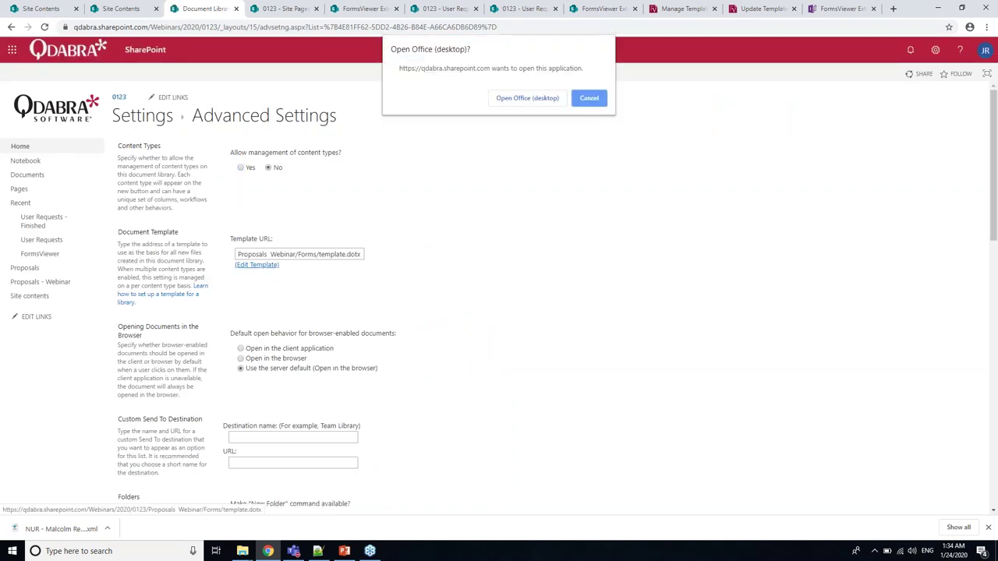
{"action": "left_click", "coordinate": [515, 101]}
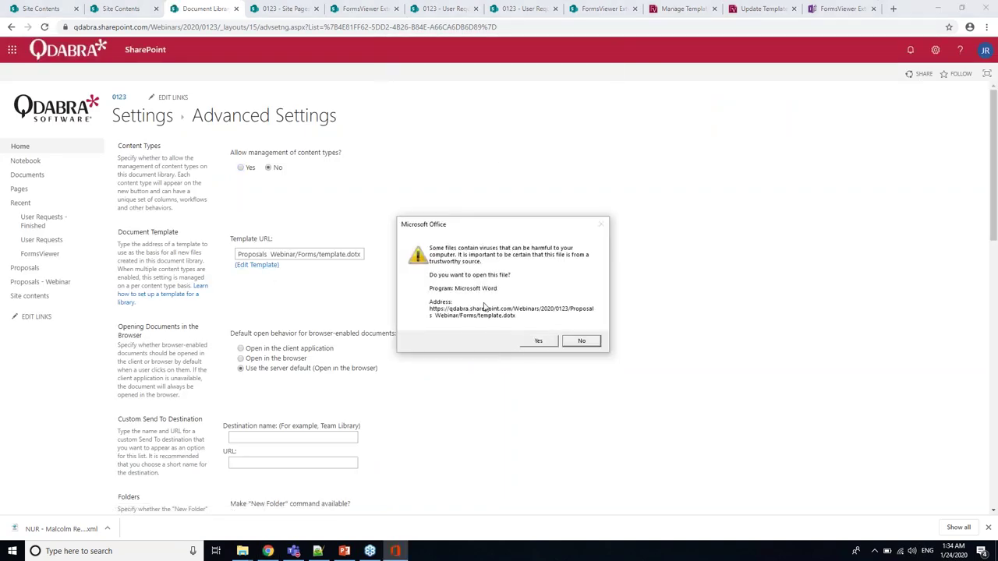
{"action": "left_click", "coordinate": [537, 341]}
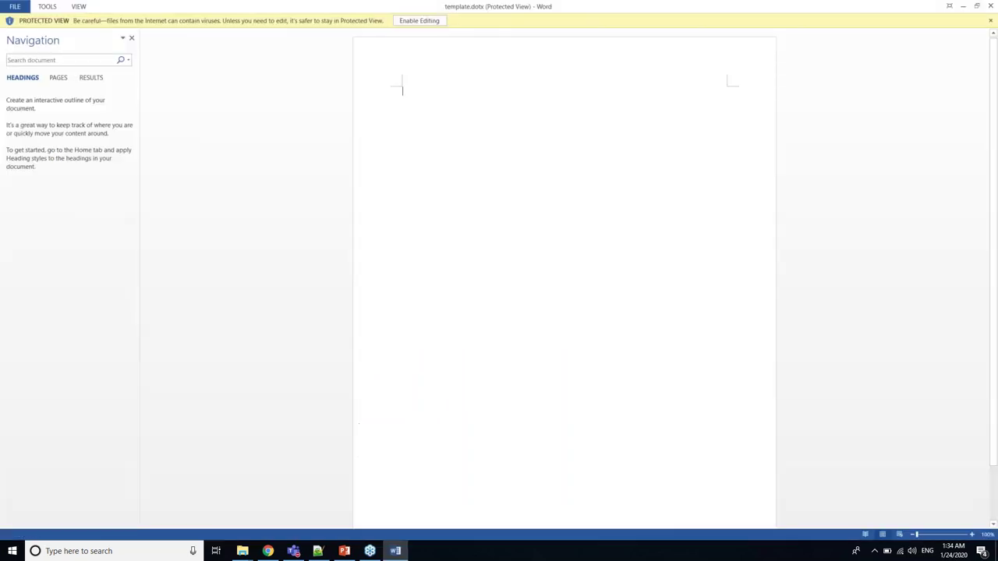
{"action": "left_click", "coordinate": [421, 21]}
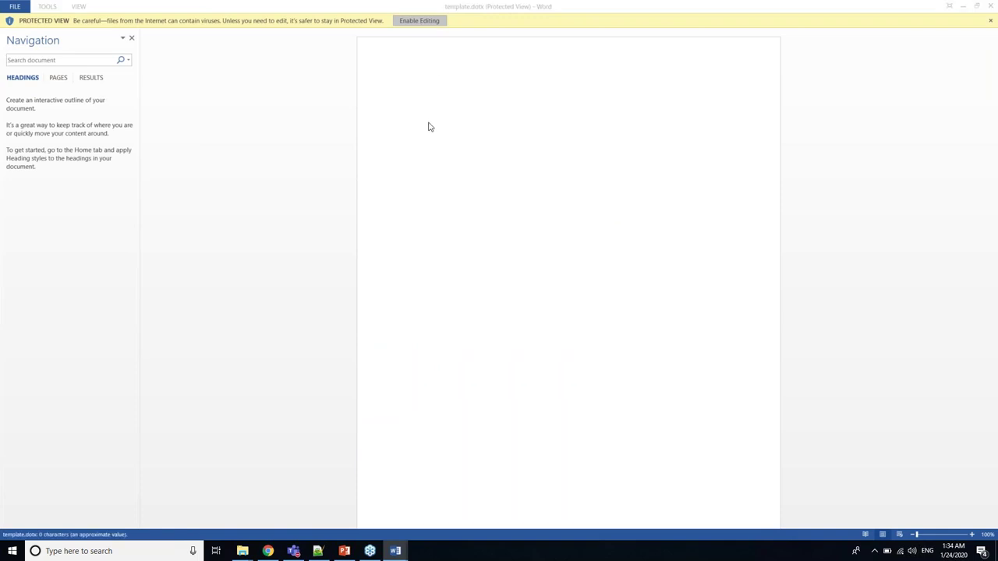
Add the heading Proposal in the Title style to the template, followed by a new paragraph
{"action": "left_click", "coordinate": [522, 43]}
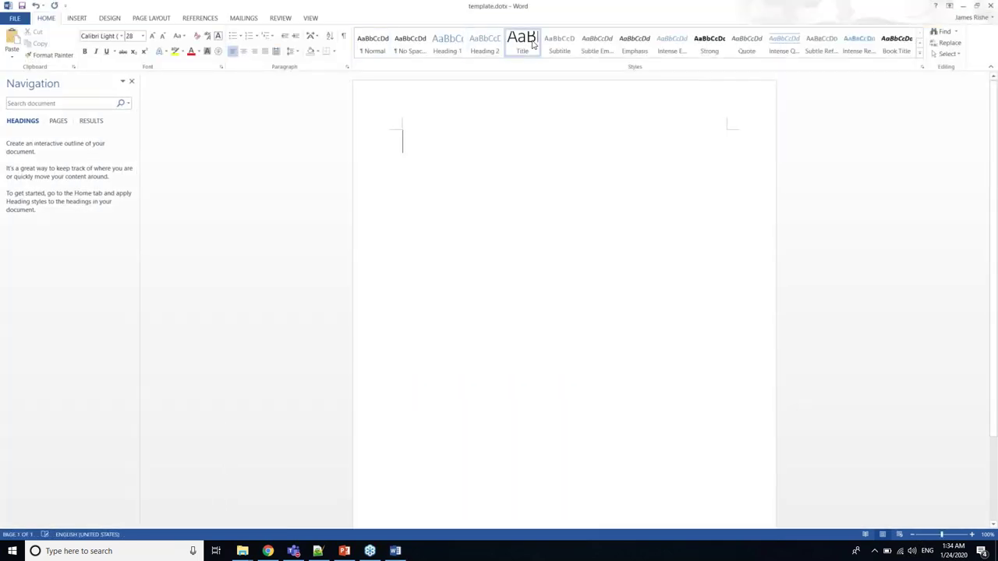
{"action": "type", "text": "Or"}
{"action": "key", "text": "BackSpace"}
{"action": "key", "text": "BackSpace"}
{"action": "type", "text": "P"}
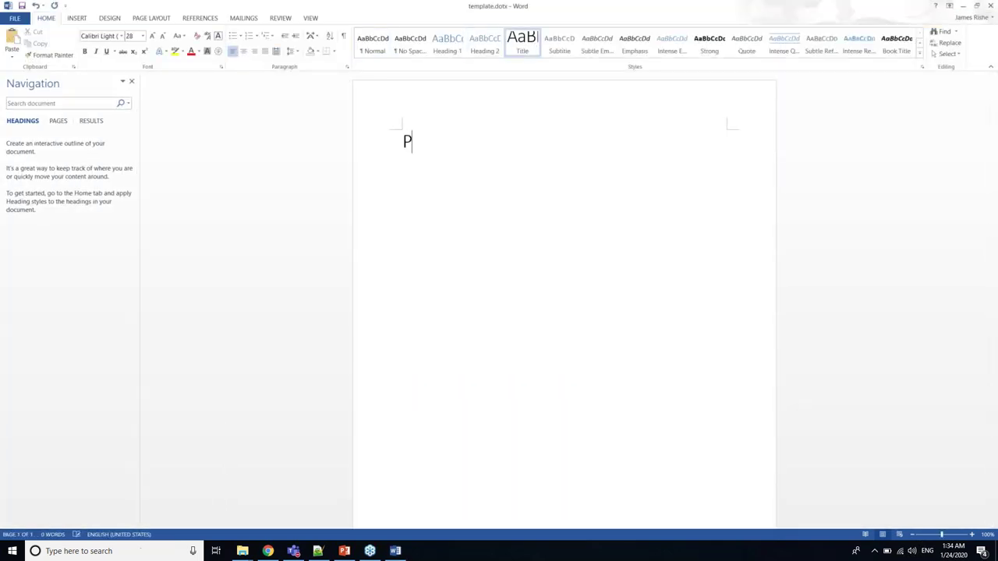
{"action": "type", "text": "roposal"}
{"action": "key", "text": "Return"}
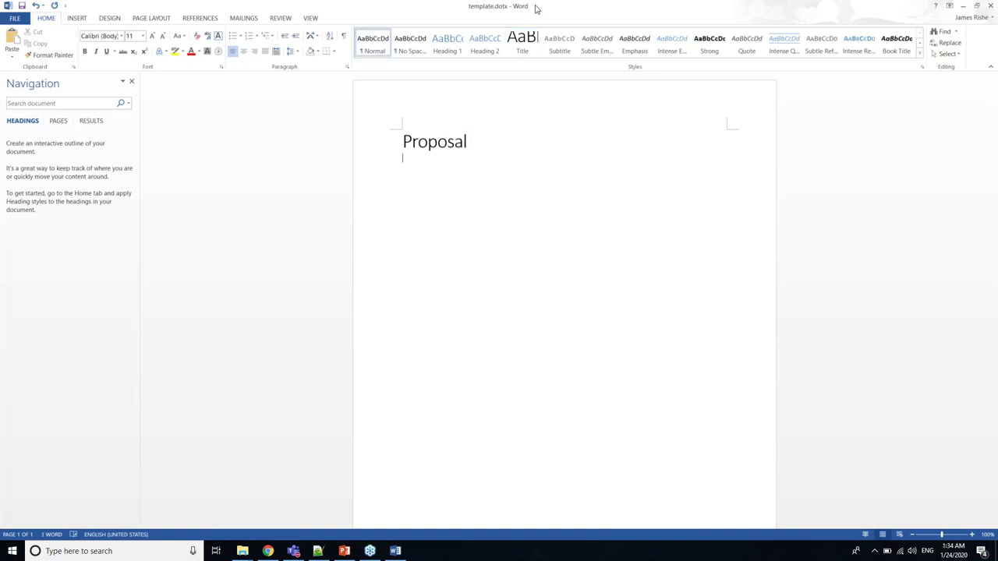
Add an Outline heading in the Heading 1 style with the italic placeholder Enter outline here below it
{"action": "left_click", "coordinate": [460, 40]}
{"action": "type", "text": "Outline"}
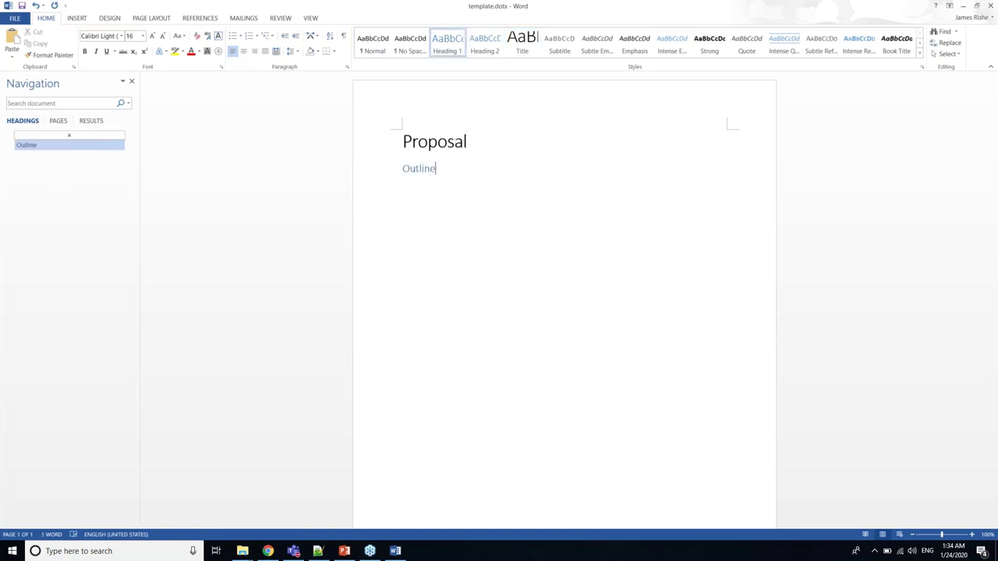
{"action": "key", "text": "Return"}
{"action": "key", "text": "ctrl+i"}
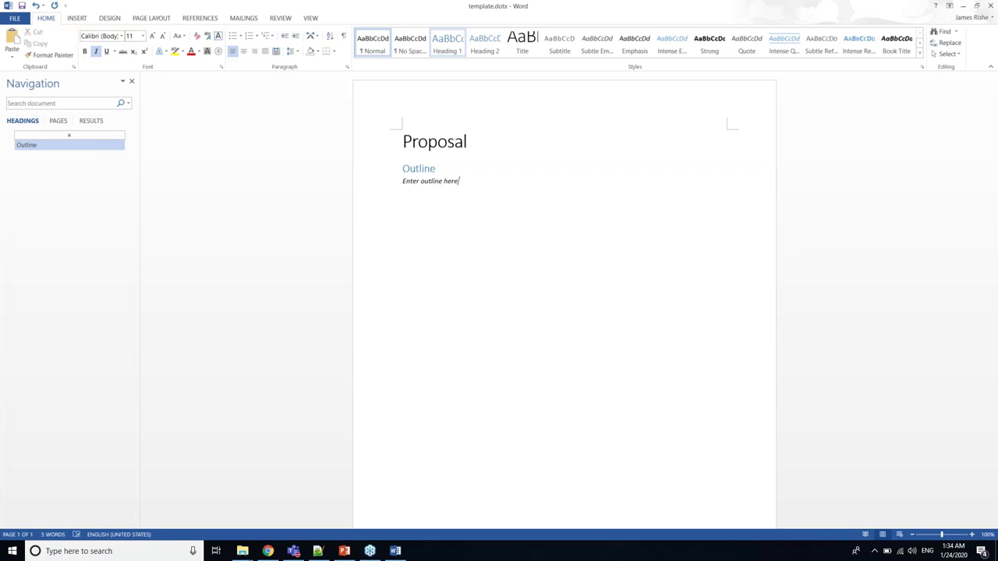
Add a Heading 1 titled Details with the italic placeholder Add details here, and save the template by combining the changes
{"action": "left_click", "coordinate": [449, 43]}
{"action": "type", "text": "D"}
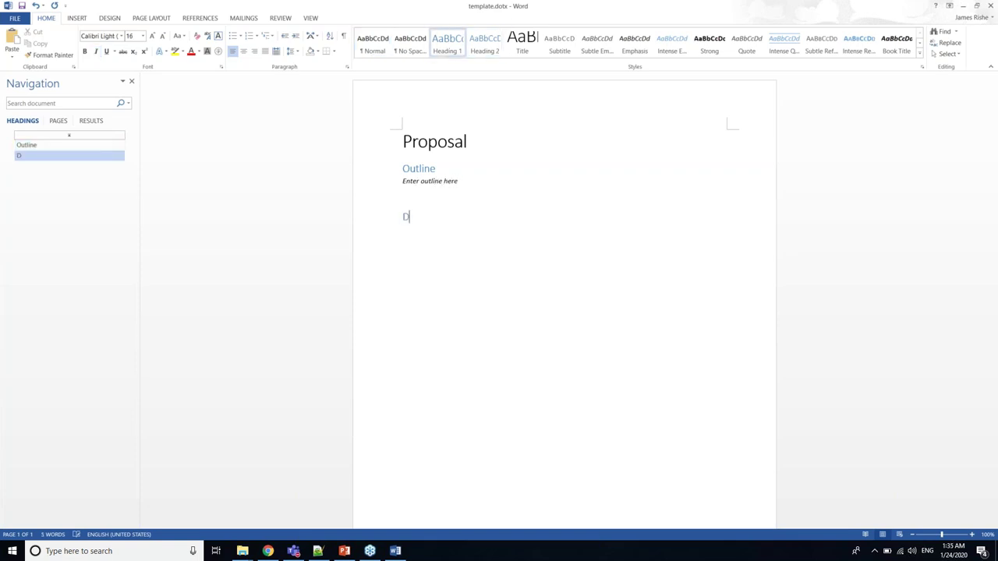
{"action": "type", "text": "etails"}
{"action": "key", "text": "Return"}
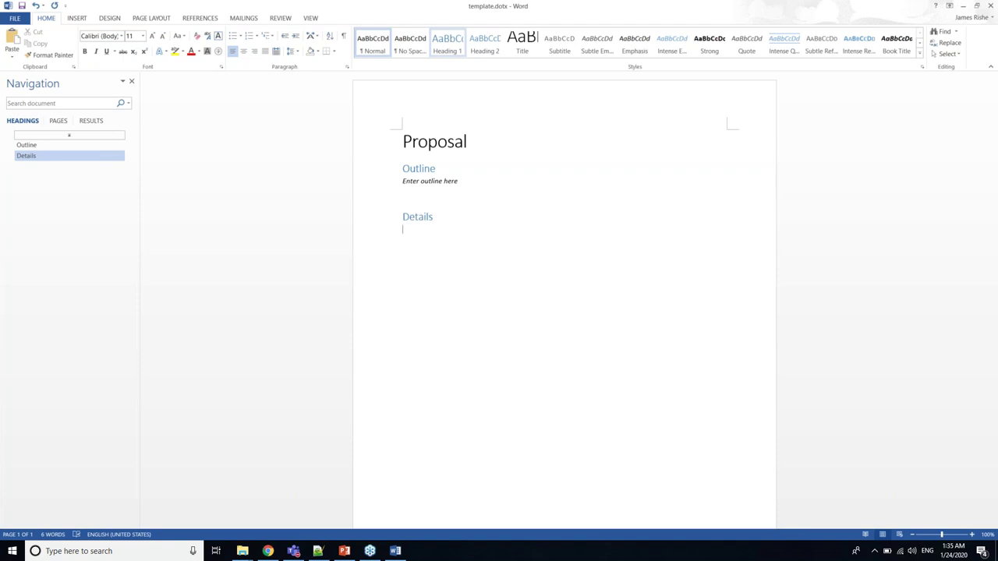
{"action": "key", "text": "ctrl+i"}
{"action": "type", "text": "Add details here"}
{"action": "left_click", "coordinate": [22, 6]}
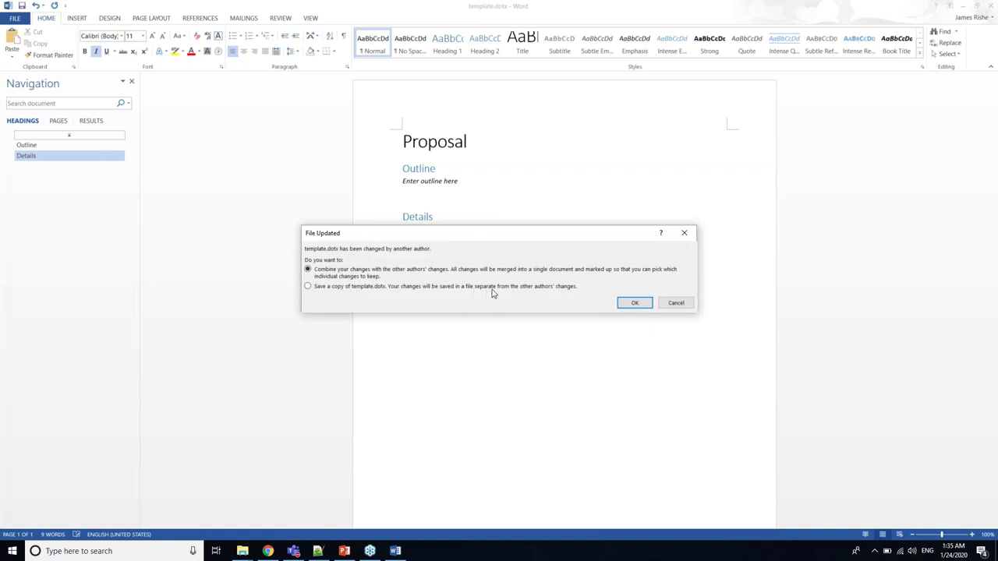
{"action": "left_click", "coordinate": [637, 304]}
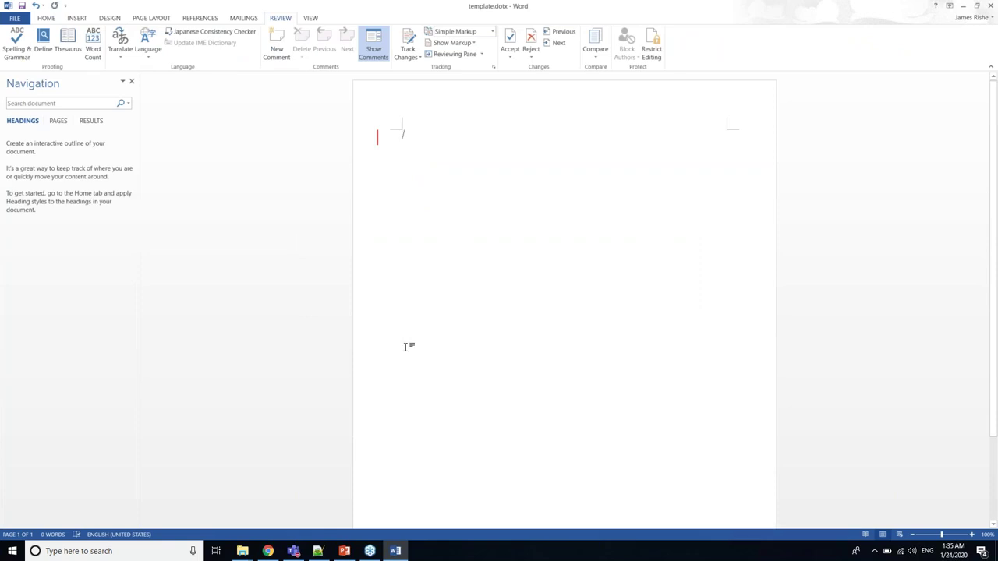
Enter the title Proposal in the Title style at the start of the blank template, followed by a new paragraph
{"action": "left_click", "coordinate": [48, 20]}
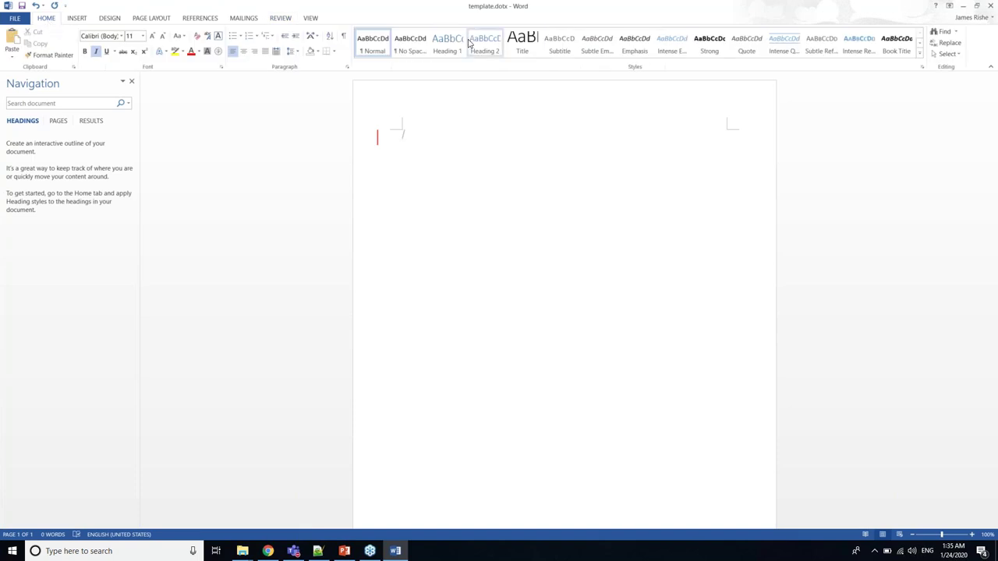
{"action": "left_click", "coordinate": [520, 43]}
{"action": "type", "text": "Pro"}
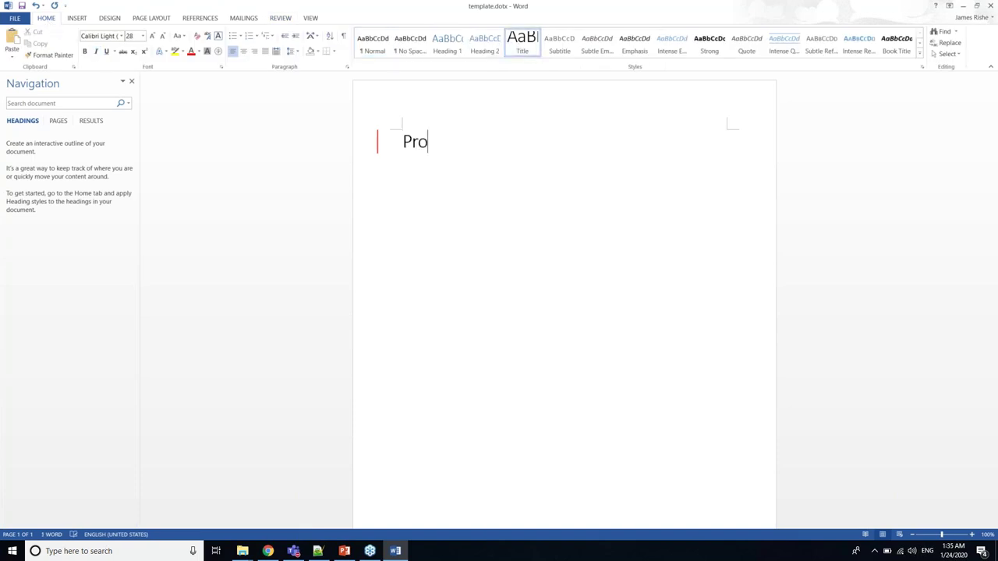
{"action": "type", "text": "posal"}
{"action": "key", "text": "Return"}
{"action": "type", "text": "D"}
{"action": "key", "text": "BackSpace"}
Add the heading Outline in the Heading 1 style with the italic Normal-style placeholder Enter outline
{"action": "left_click", "coordinate": [446, 42]}
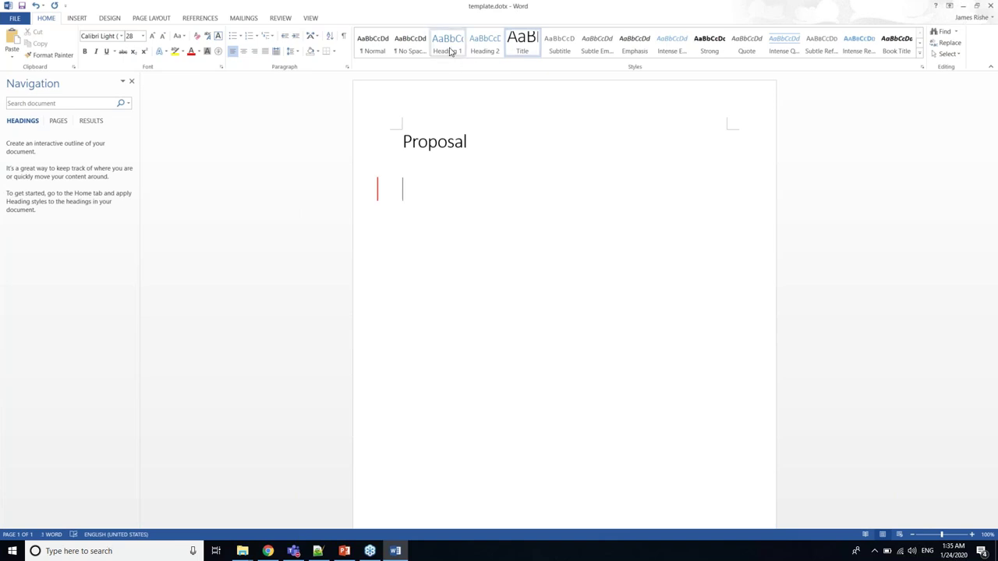
{"action": "type", "text": "Outline"}
{"action": "key", "text": "Return"}
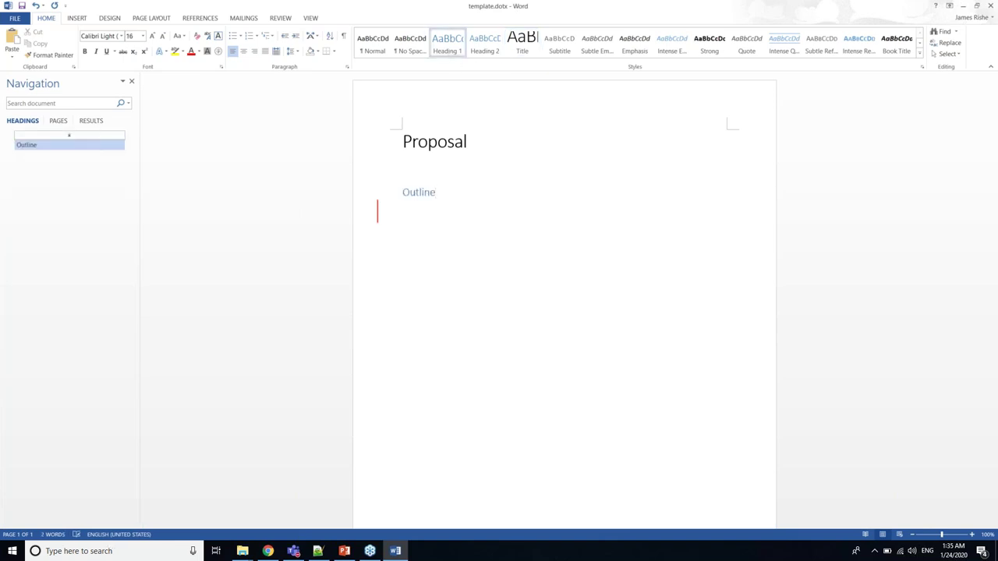
{"action": "key", "text": "ctrl+i"}
{"action": "type", "text": "Enter"}
{"action": "left_click", "coordinate": [372, 47]}
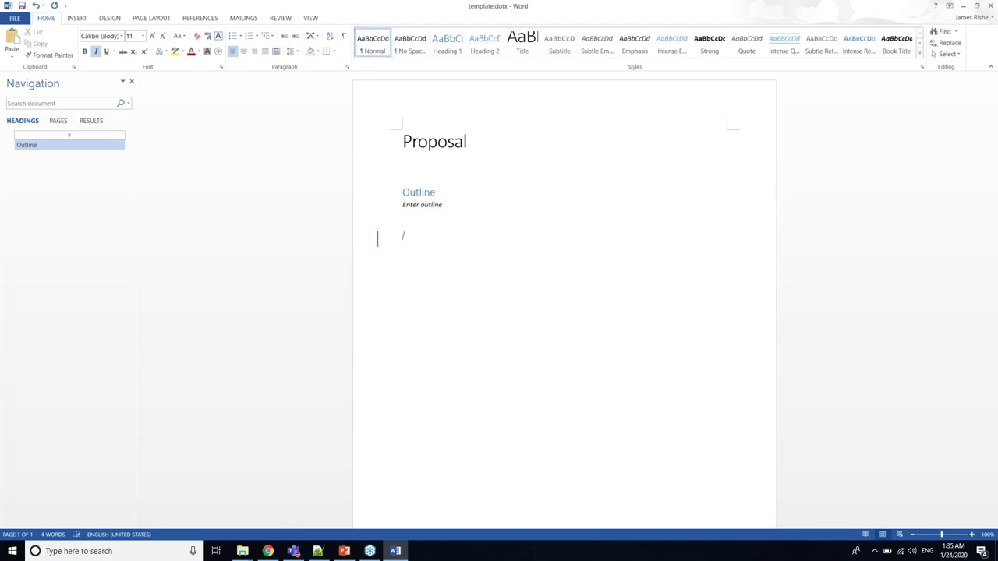
Add the heading Details in the Heading 1 style with the Normal-style placeholder Enter details, and close the template
{"action": "left_click", "coordinate": [447, 44]}
{"action": "type", "text": "Details"}
{"action": "key", "text": "Return"}
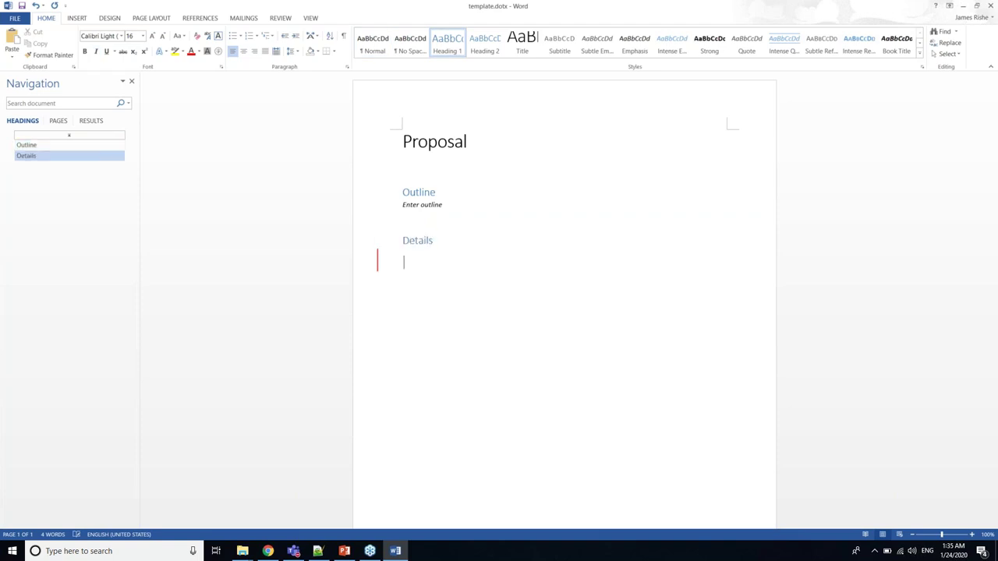
{"action": "key", "text": "ctrl+i"}
{"action": "type", "text": "Enter details"}
{"action": "left_click", "coordinate": [373, 44]}
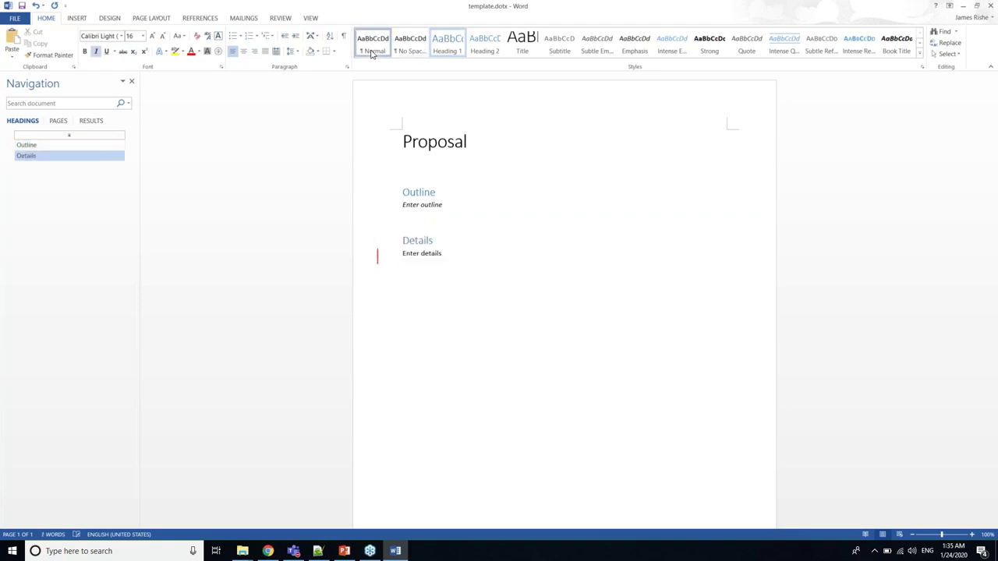
{"action": "left_click", "coordinate": [478, 156]}
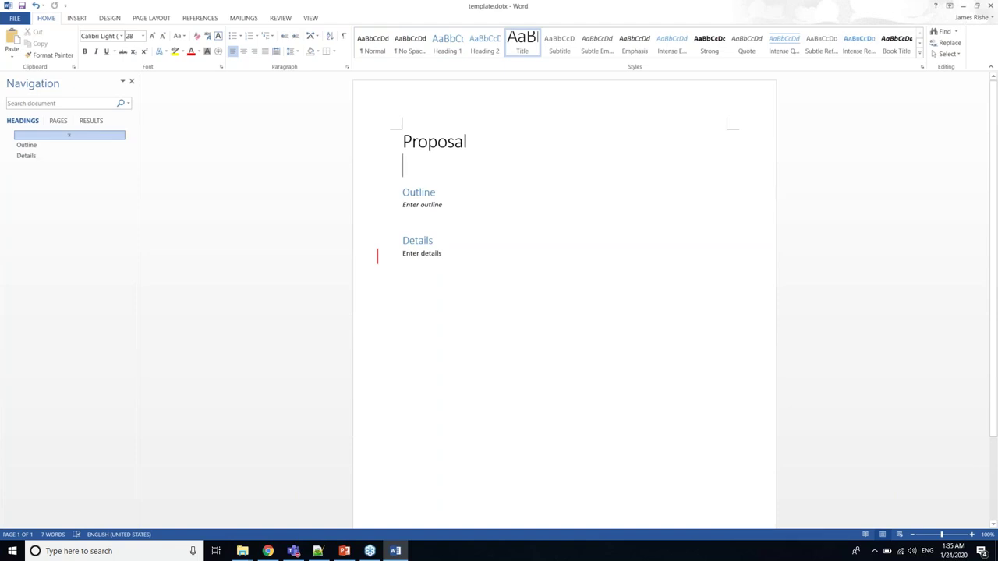
{"action": "left_click", "coordinate": [991, 7]}
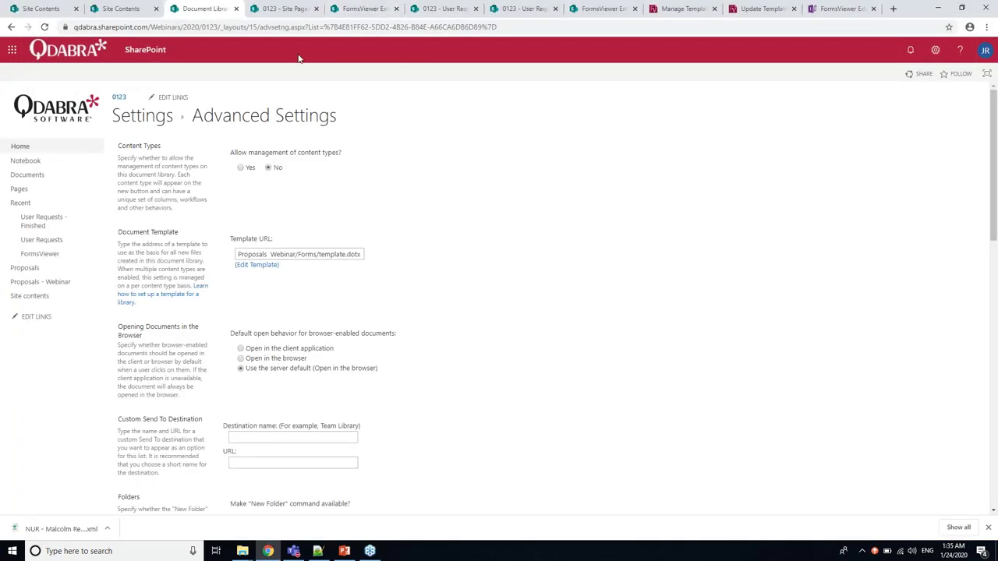
Go back to the Proposals - Webinar library, create a new Word document there, and return to the library page
{"action": "right_click", "coordinate": [9, 29]}
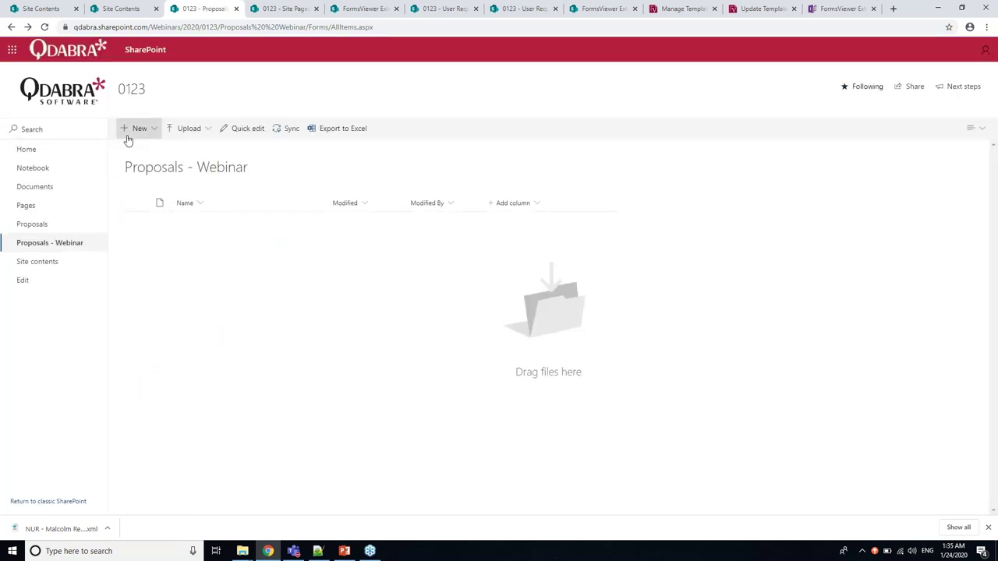
{"action": "left_click", "coordinate": [131, 133]}
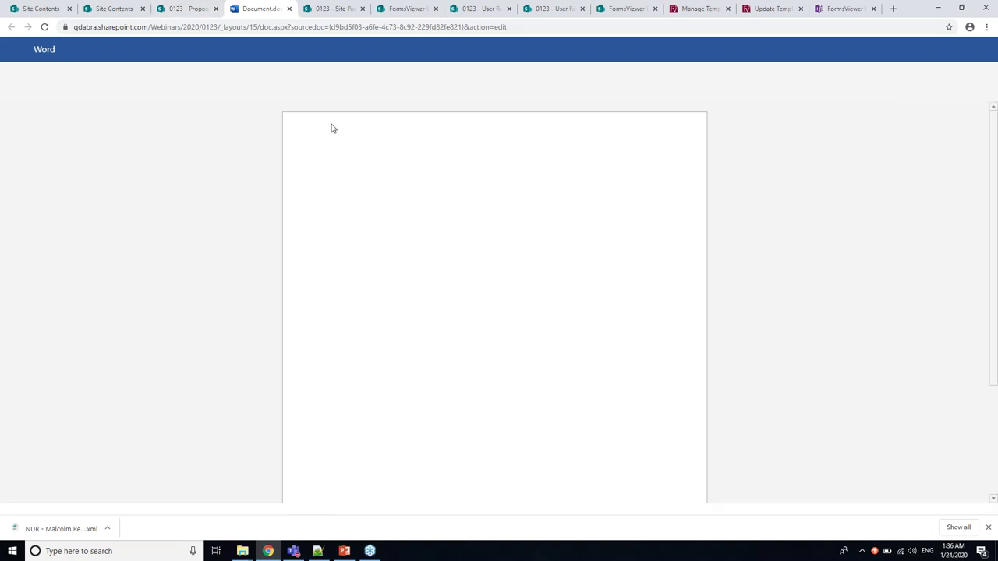
{"action": "left_click", "coordinate": [173, 9]}
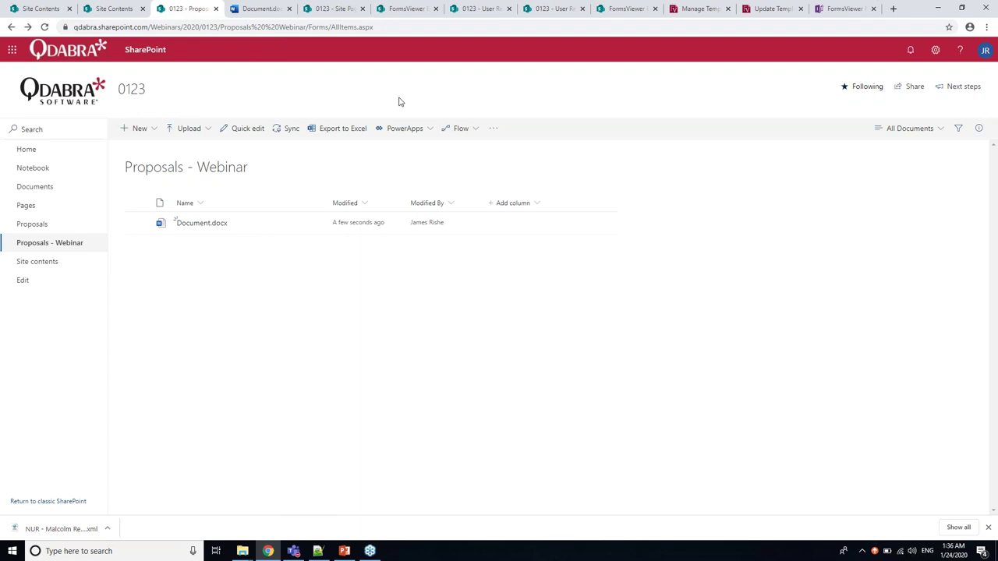
Switch the library to classic SharePoint and create a new document from its template
{"action": "left_click", "coordinate": [42, 503]}
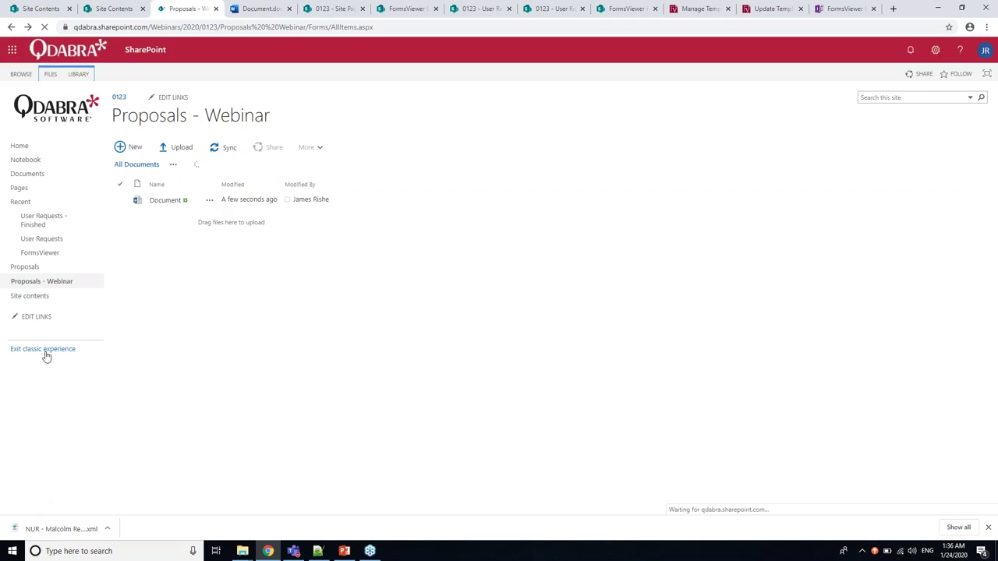
{"action": "left_click", "coordinate": [52, 76]}
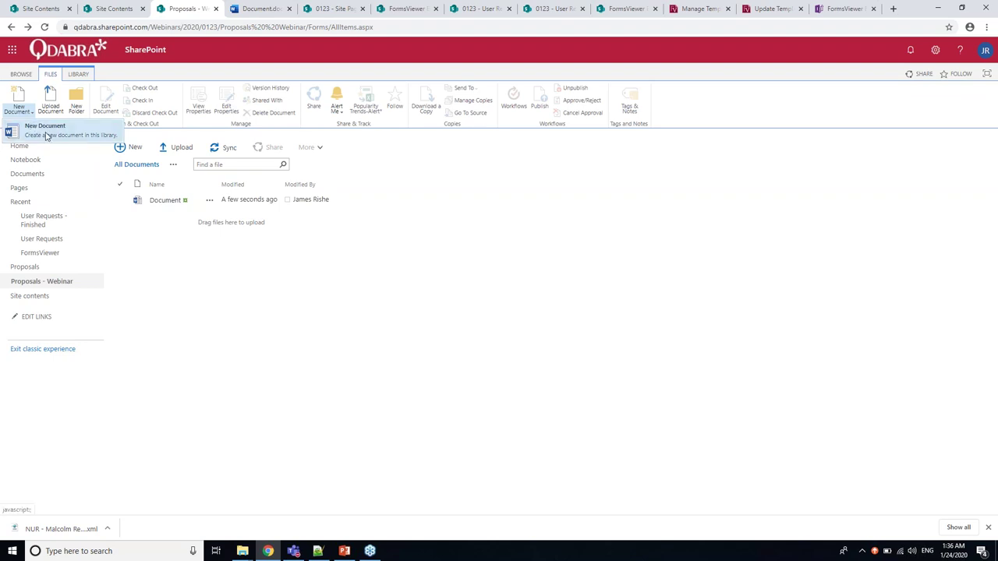
{"action": "left_click", "coordinate": [46, 137]}
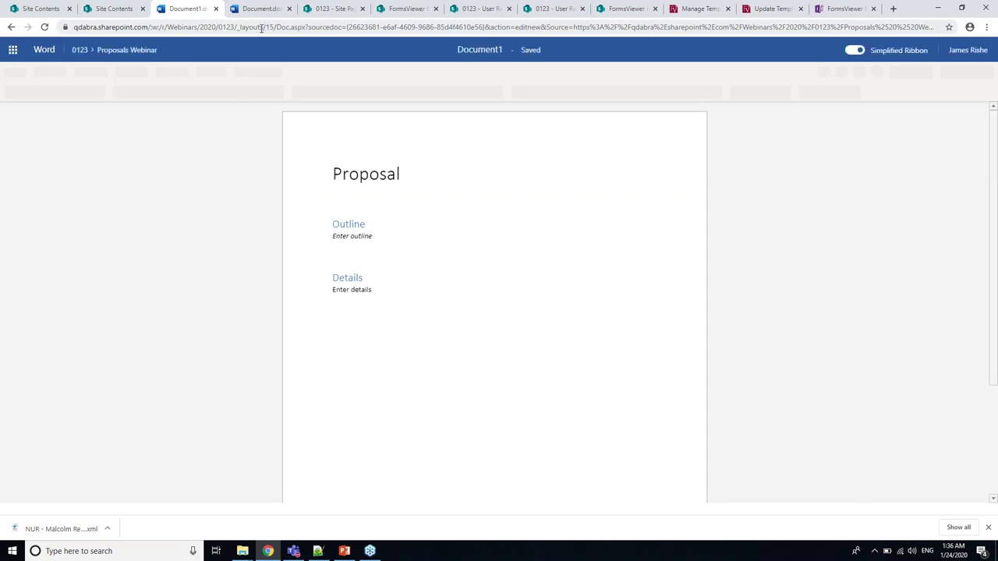
Copy the new document's full URL and paste it into a new Notepad++ file
{"action": "left_click", "coordinate": [261, 27]}
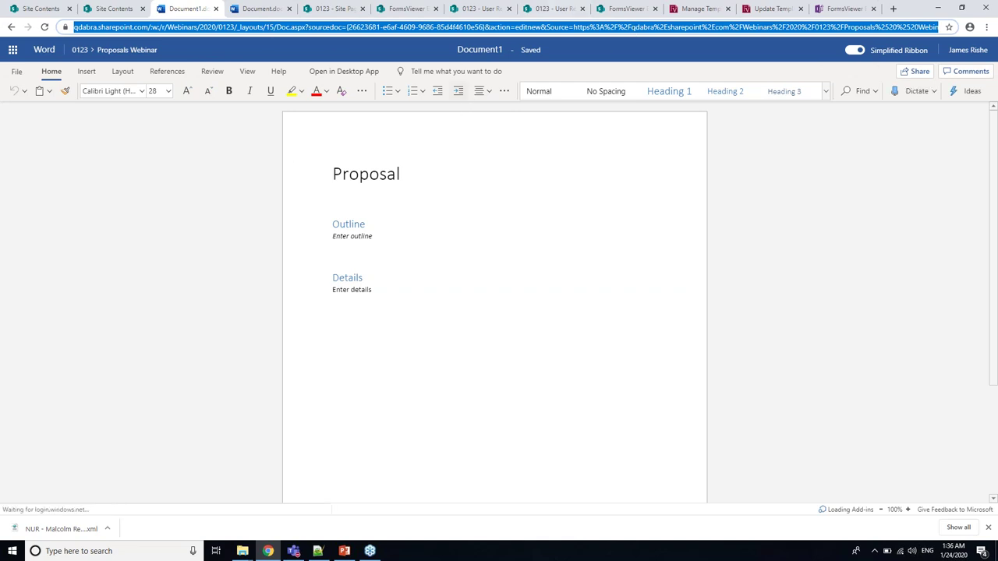
{"action": "left_click", "coordinate": [318, 550]}
{"action": "key", "text": "ctrl+n"}
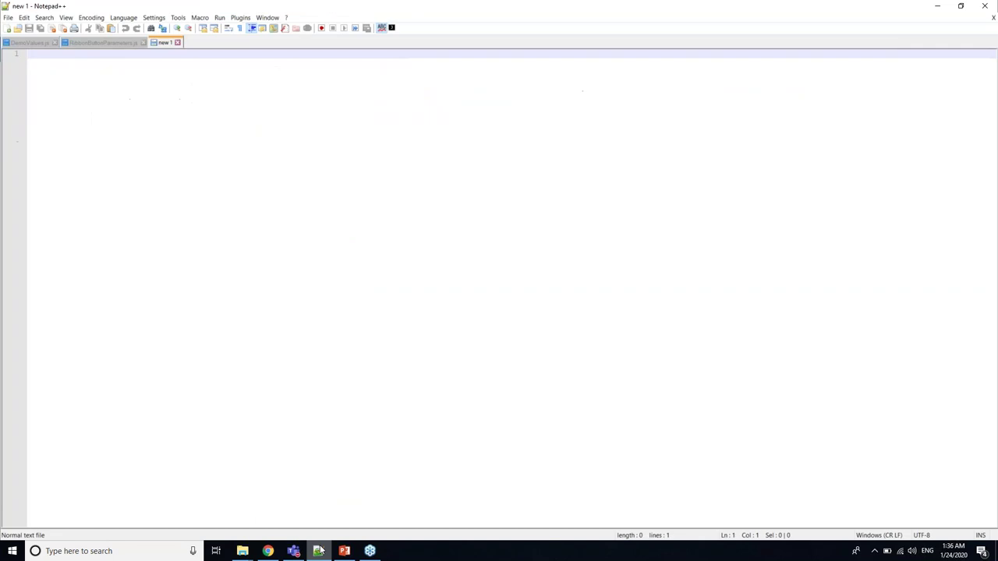
{"action": "key", "text": "ctrl+v"}
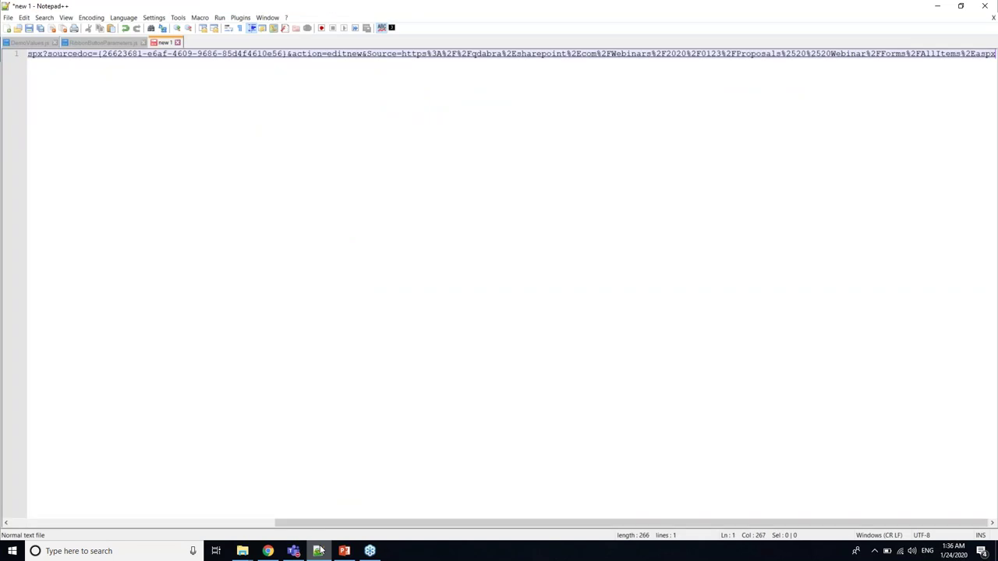
Return to Chrome and take the document's page back to the classic Proposals - Webinar library
{"action": "left_click", "coordinate": [268, 551]}
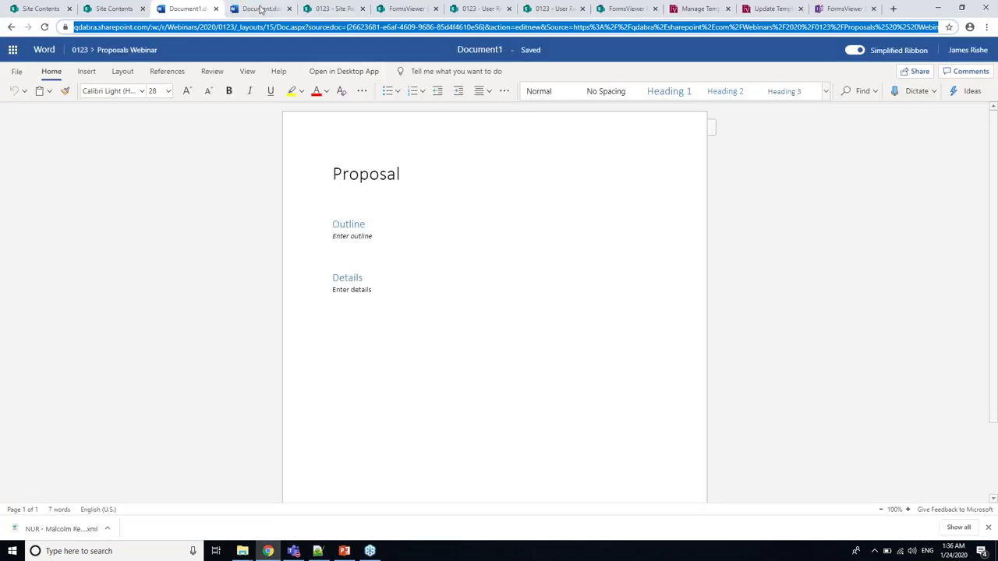
{"action": "left_click", "coordinate": [328, 9]}
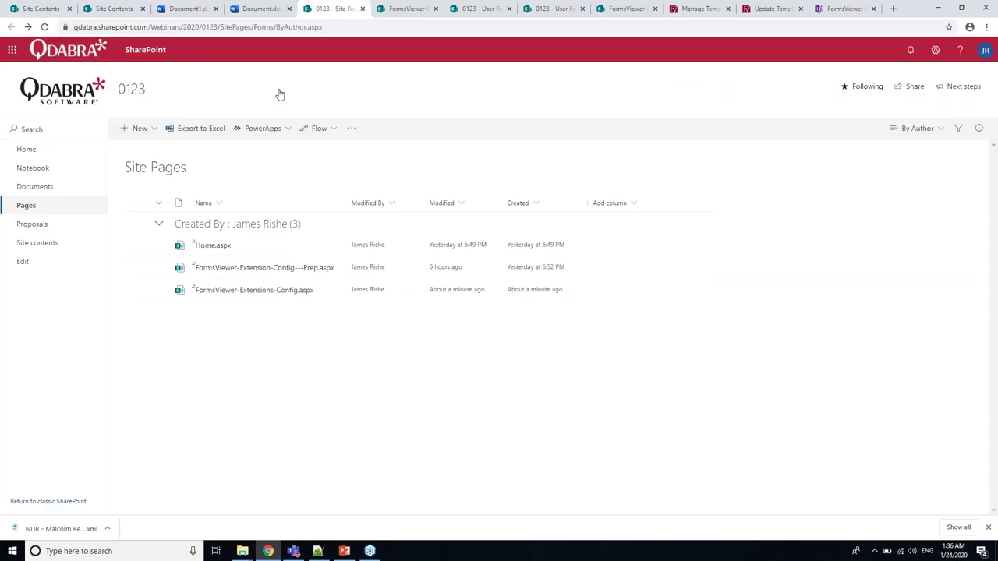
{"action": "left_click", "coordinate": [101, 9]}
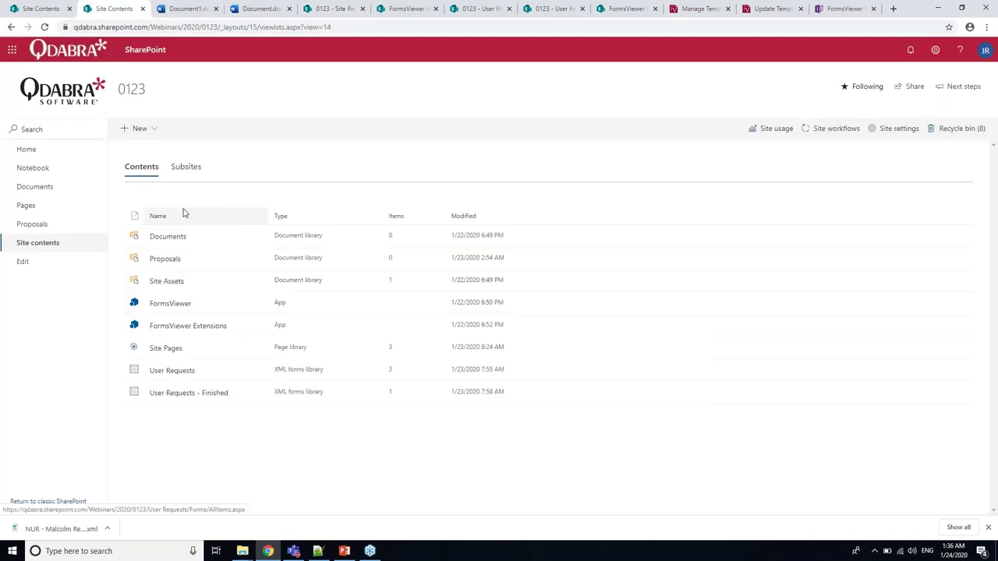
{"action": "left_click", "coordinate": [184, 9]}
{"action": "right_click", "coordinate": [11, 28]}
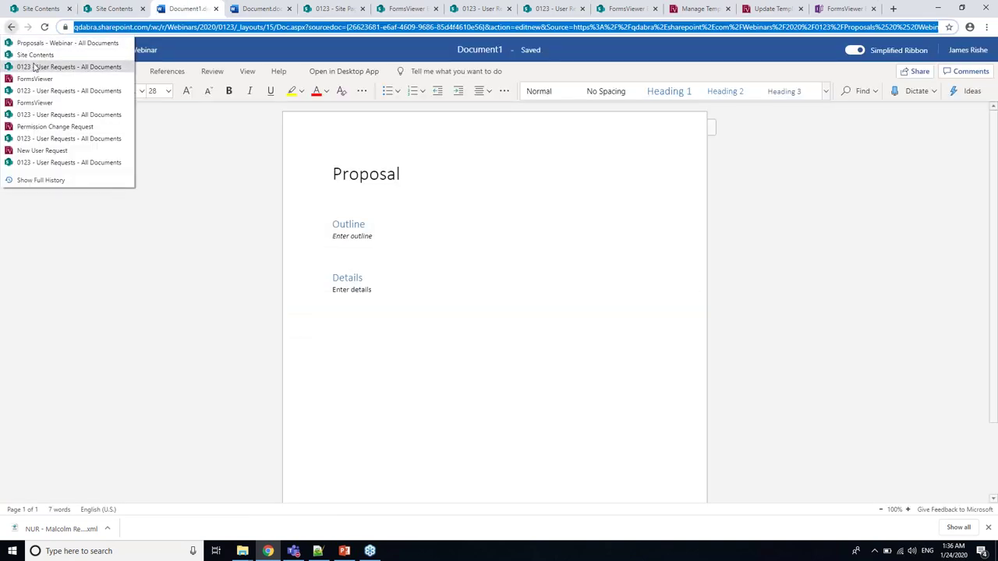
{"action": "left_click", "coordinate": [35, 44]}
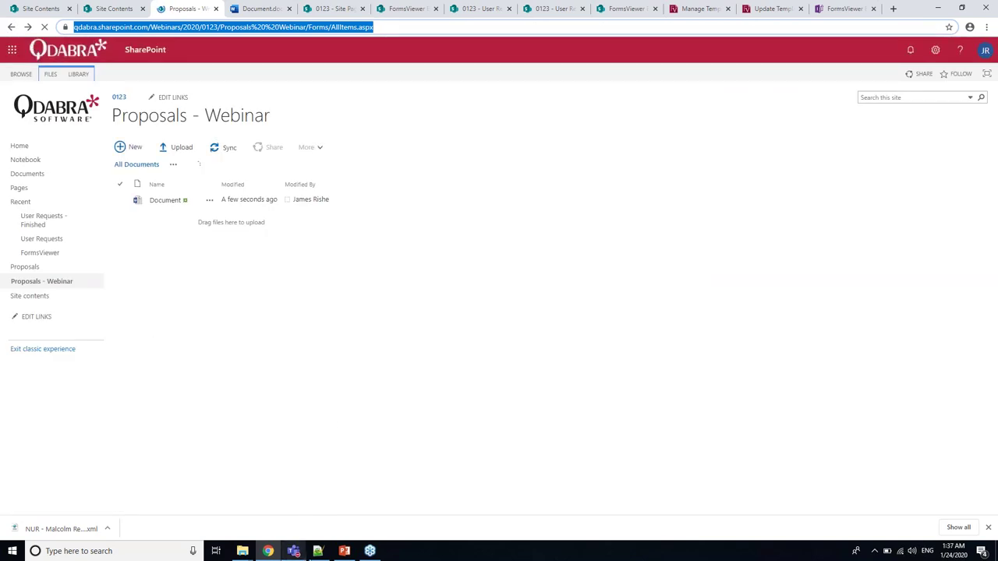
Open AddRibbonButton.js from the AddRibbonButton - Work folder in Notepad++
{"action": "mouse_move", "coordinate": [243, 551]}
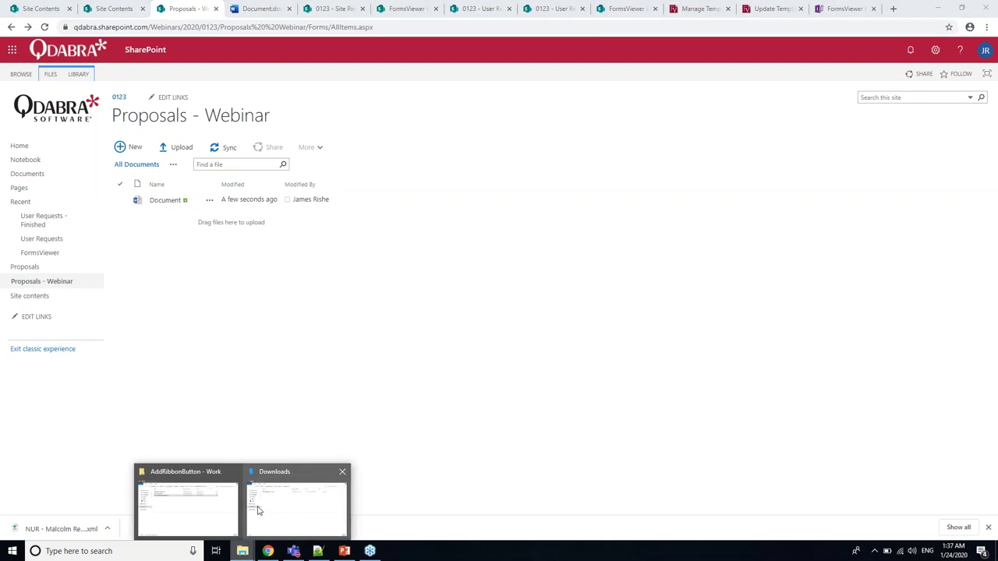
{"action": "left_click", "coordinate": [191, 493]}
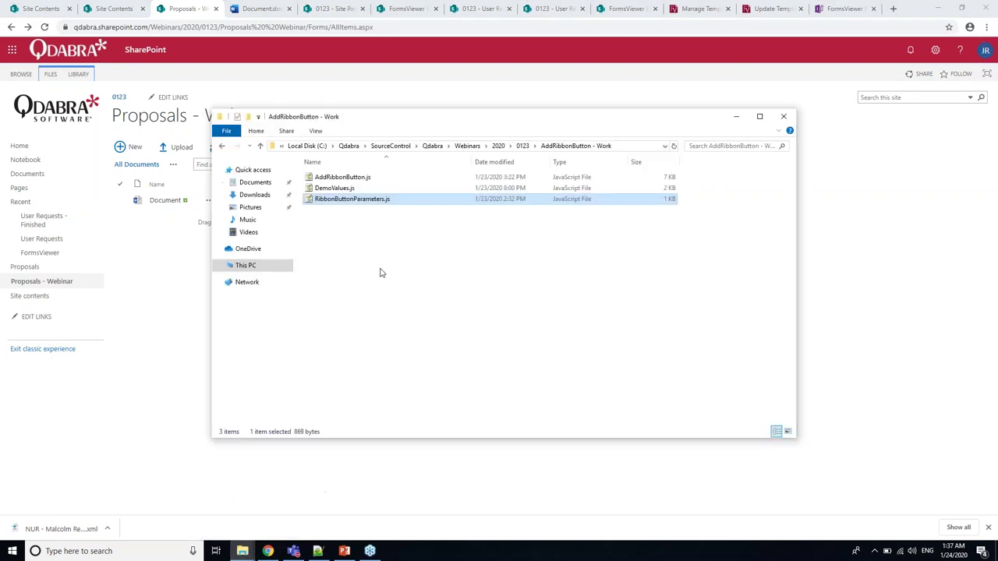
{"action": "right_click", "coordinate": [338, 181]}
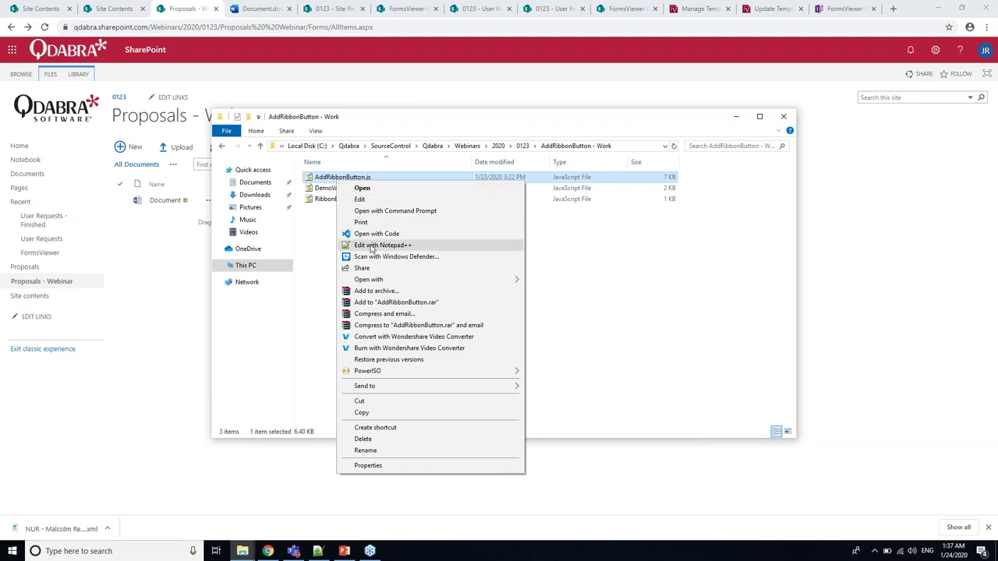
{"action": "left_click", "coordinate": [371, 246]}
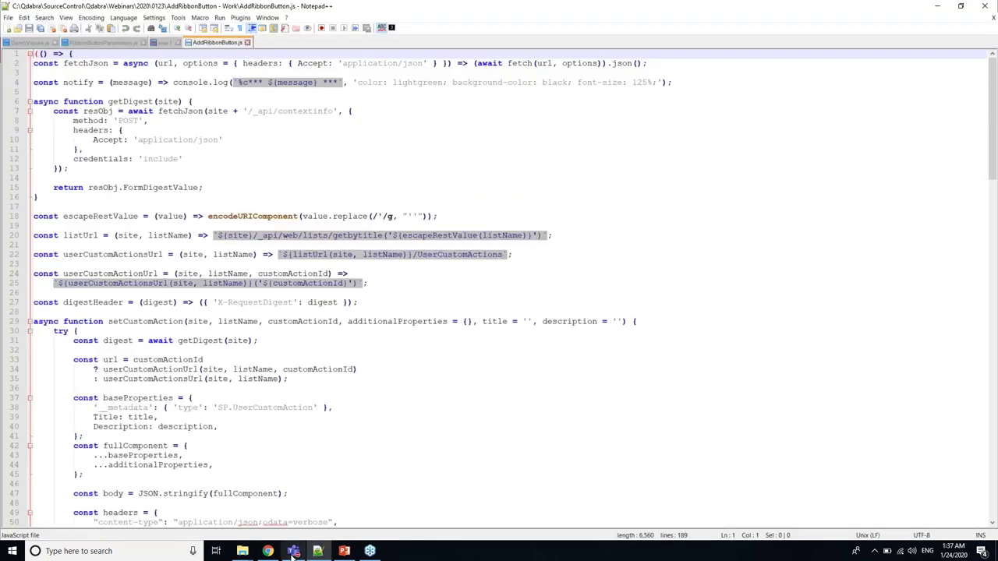
Switch to Chrome and run the full AddRibbonButton.js script in the developer console of the Proposals - Webinar library page
{"action": "left_click", "coordinate": [268, 551]}
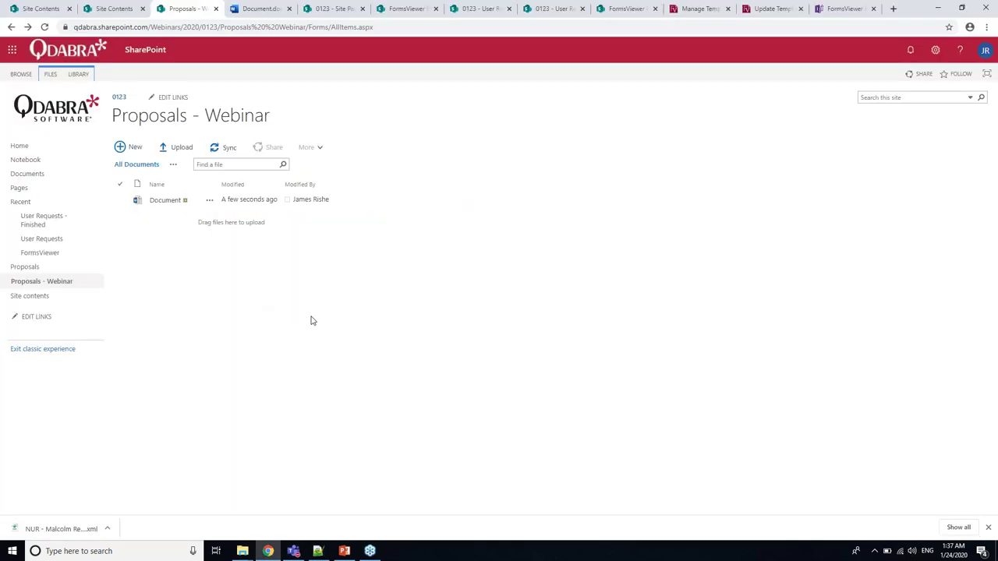
{"action": "key", "text": "F12"}
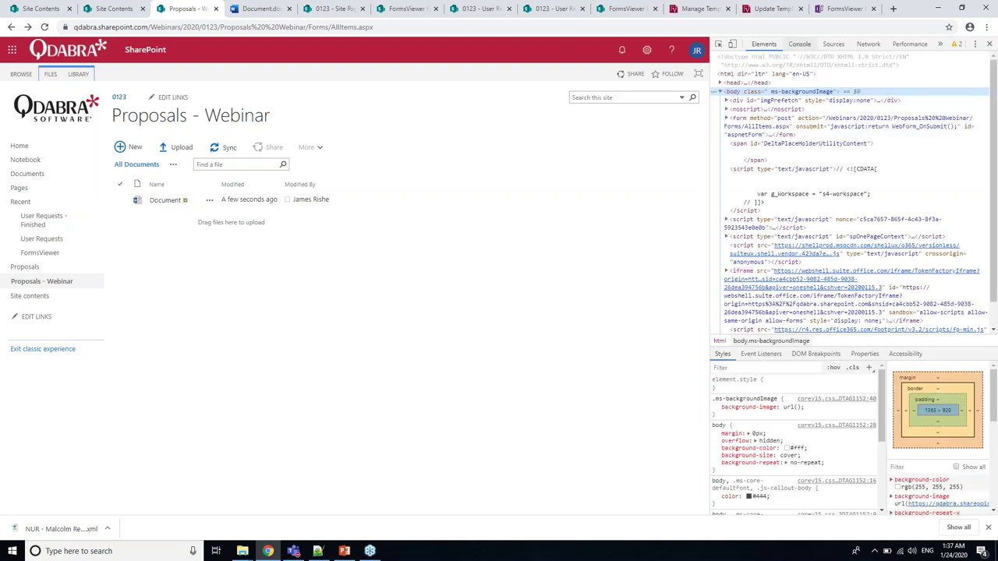
{"action": "left_click", "coordinate": [799, 43]}
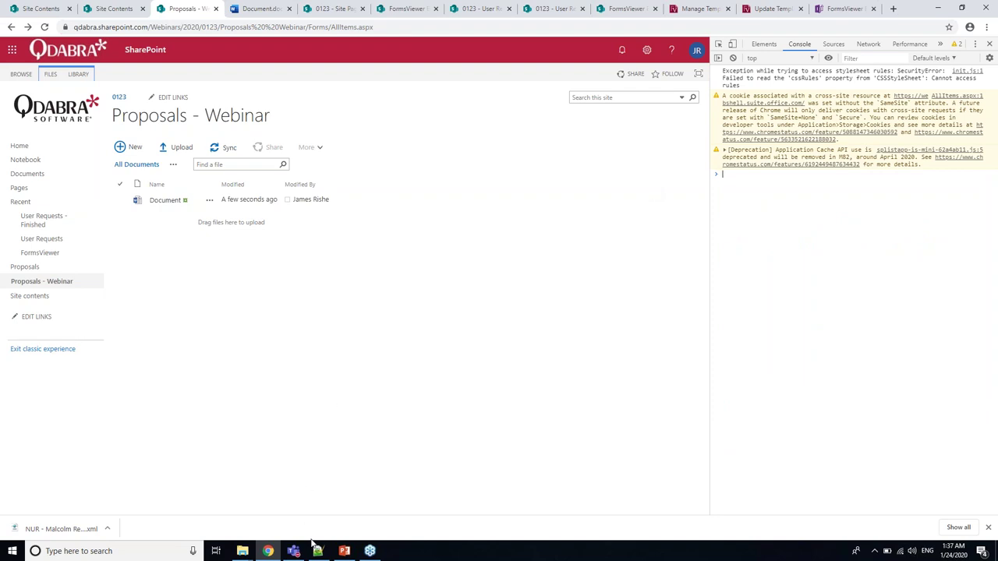
{"action": "left_click", "coordinate": [318, 551]}
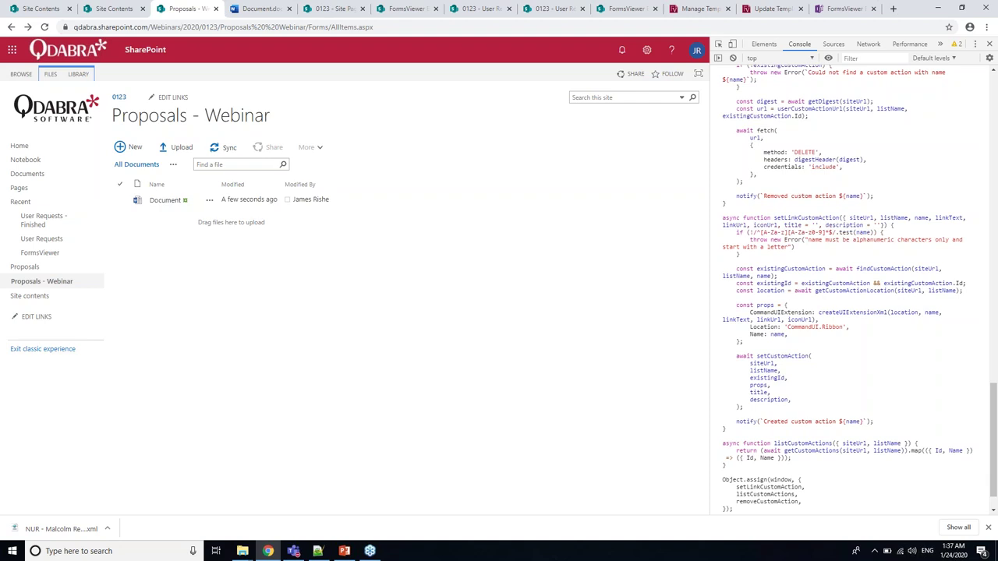
{"action": "scroll", "coordinate": [801, 334], "scroll_direction": "down", "scroll_amount": 1}
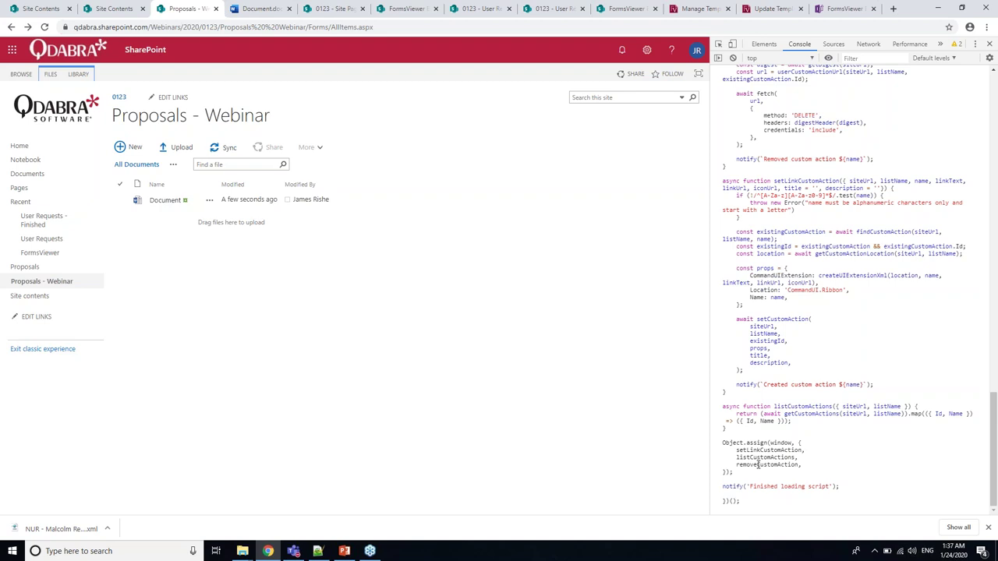
{"action": "key", "text": "Return"}
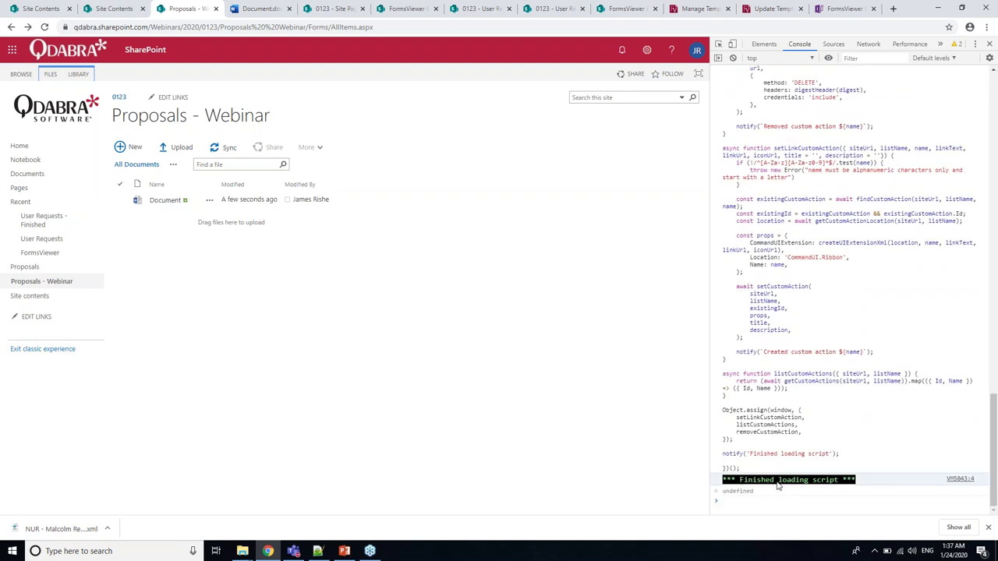
{"action": "left_click_drag", "start_coordinate": [739, 480], "coordinate": [856, 479]}
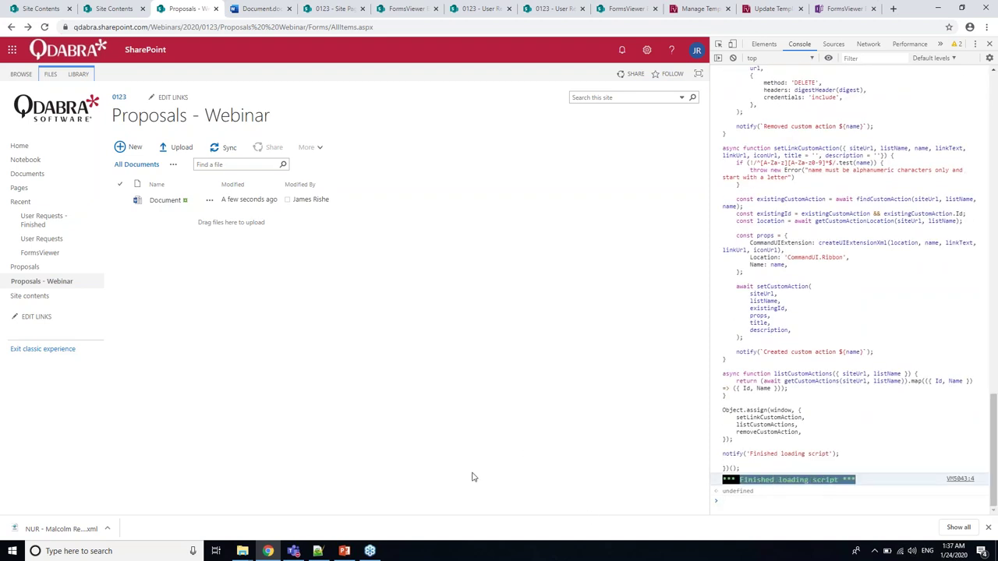
Open RibbonButtonParameters.js from the AddRibbonButton - Work folder in Notepad++
{"action": "mouse_move", "coordinate": [318, 550]}
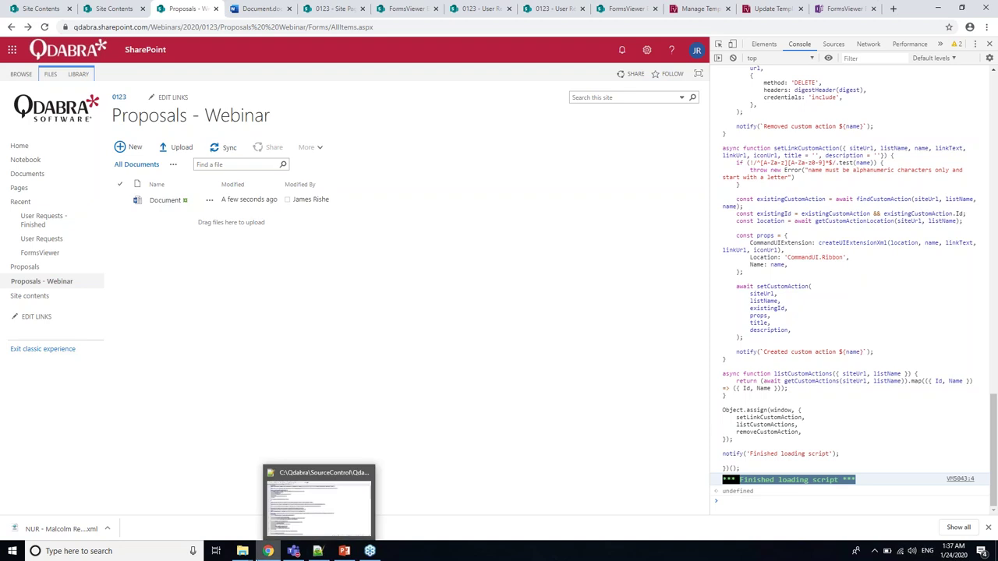
{"action": "mouse_move", "coordinate": [243, 550]}
{"action": "left_click", "coordinate": [178, 507]}
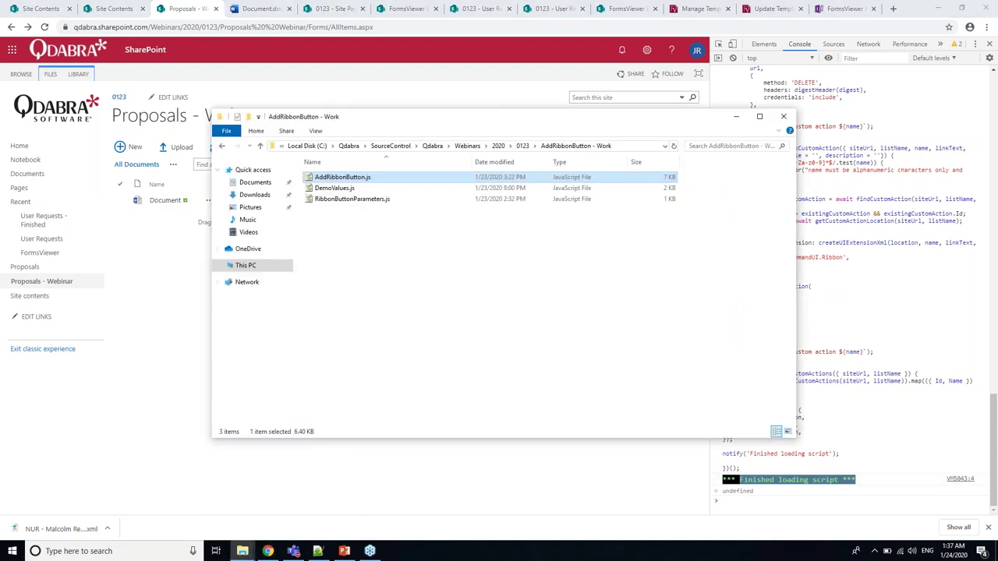
{"action": "right_click", "coordinate": [335, 199]}
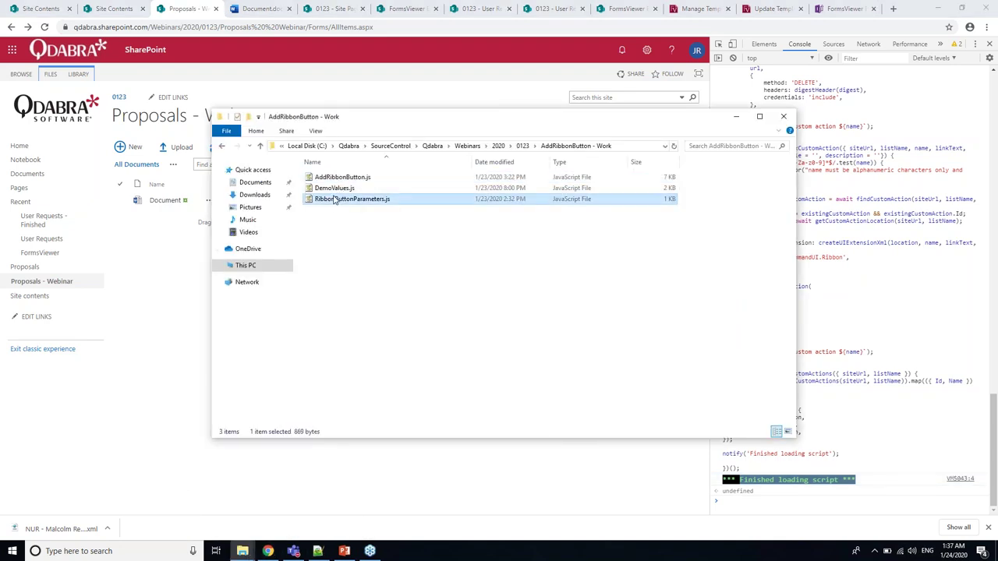
{"action": "left_click", "coordinate": [375, 261]}
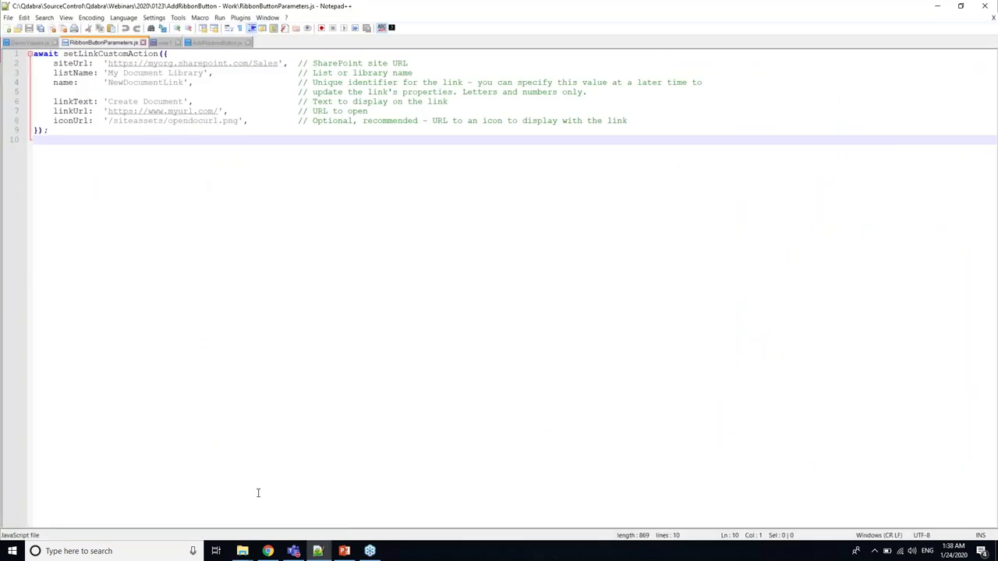
{"action": "left_click", "coordinate": [267, 552]}
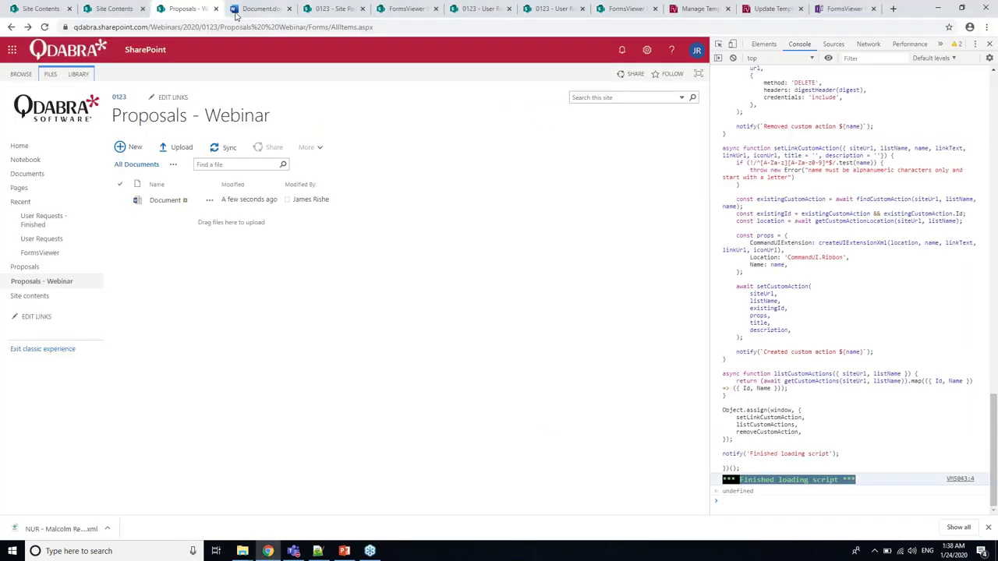
{"action": "left_click", "coordinate": [216, 28]}
{"action": "left_click", "coordinate": [243, 27]}
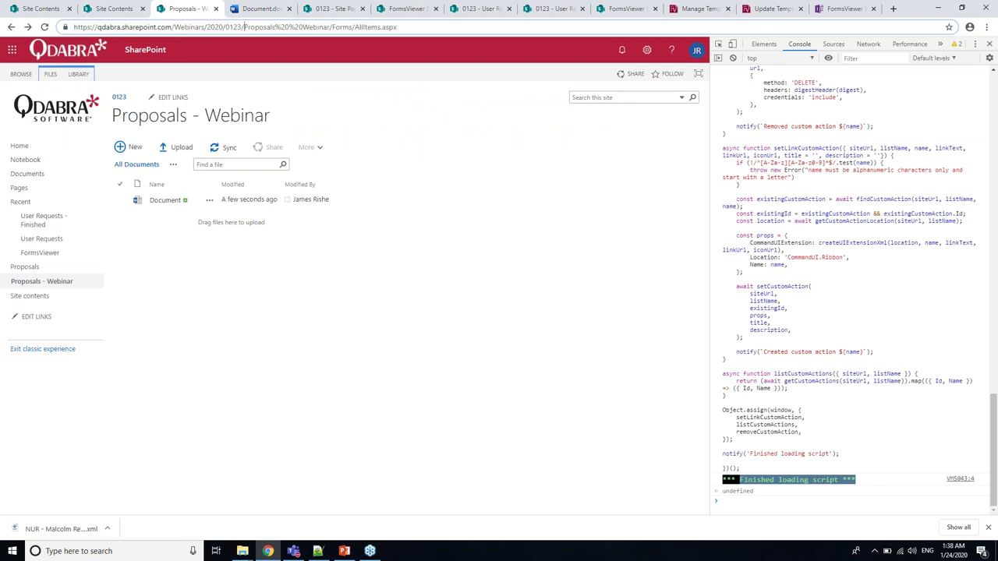
{"action": "key", "text": "shift+Home"}
{"action": "key", "text": "ctrl+c"}
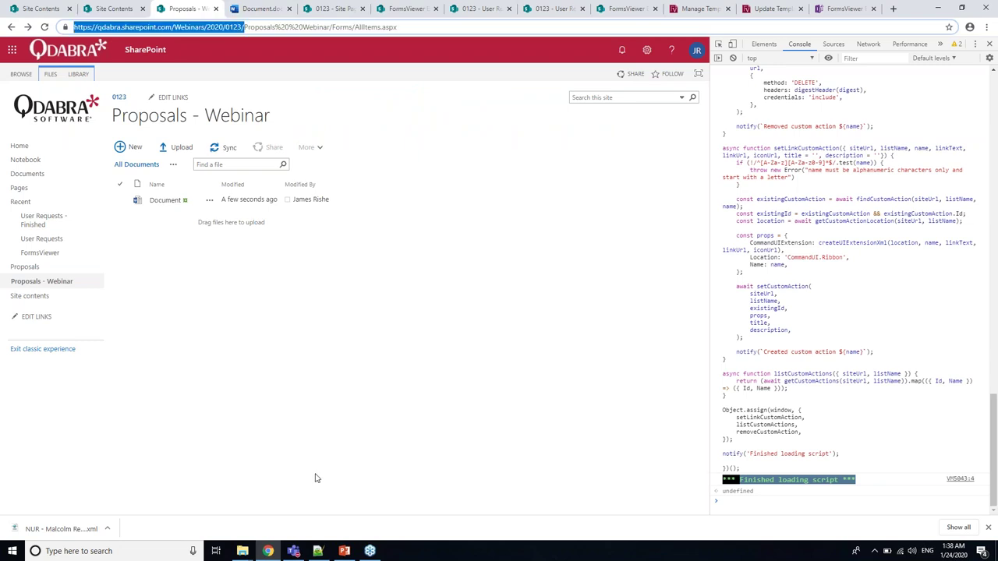
{"action": "left_click", "coordinate": [318, 551]}
{"action": "left_click", "coordinate": [102, 62]}
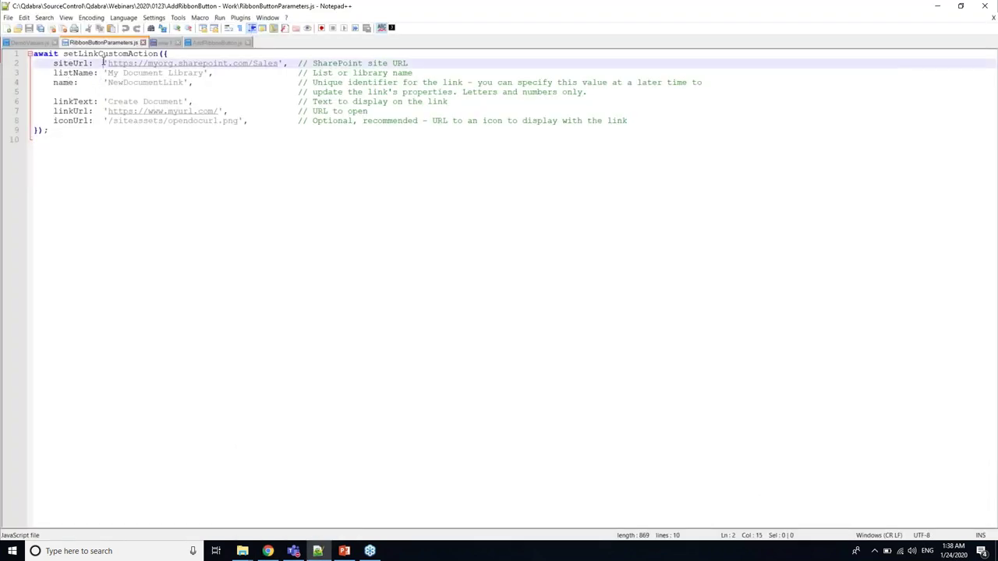
{"action": "key", "text": "shift+Right"}
{"action": "key", "text": "shift+Right"}
{"action": "key", "text": "shift+Right"}
{"action": "key", "text": "shift+Right"}
{"action": "key", "text": "shift+Right"}
{"action": "key", "text": "shift+Right"}
{"action": "key", "text": "shift+Right"}
{"action": "key", "text": "shift+Right"}
{"action": "key", "text": "shift+Right"}
{"action": "key", "text": "shift+Right"}
{"action": "key", "text": "shift+Right"}
{"action": "key", "text": "shift+Right"}
{"action": "key", "text": "shift+Right"}
{"action": "key", "text": "shift+Right"}
{"action": "key", "text": "shift+Right"}
{"action": "key", "text": "shift+Right"}
{"action": "key", "text": "shift+Right"}
{"action": "key", "text": "shift+Right"}
{"action": "key", "text": "shift+Right"}
{"action": "key", "text": "shift+Right"}
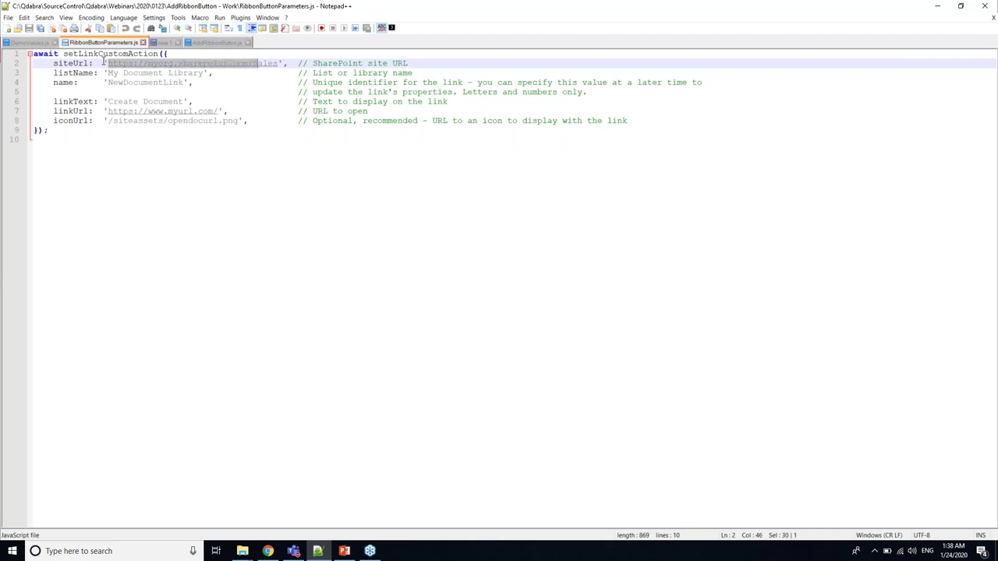
{"action": "key", "text": "ctrl+v"}
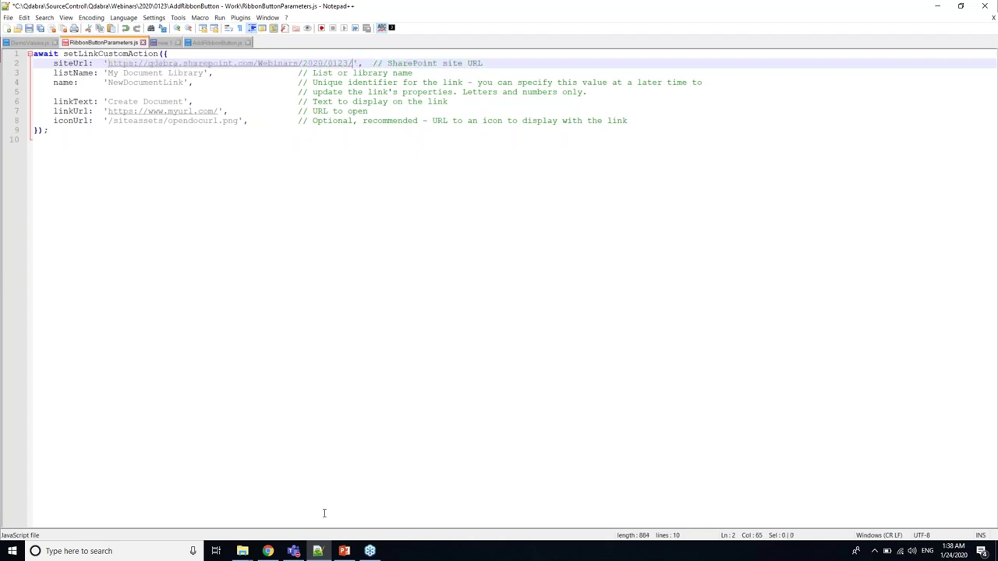
Copy the library title from the SharePoint page and set listName to 'Proposals - Webinar' without a trailing space
{"action": "left_click", "coordinate": [268, 551]}
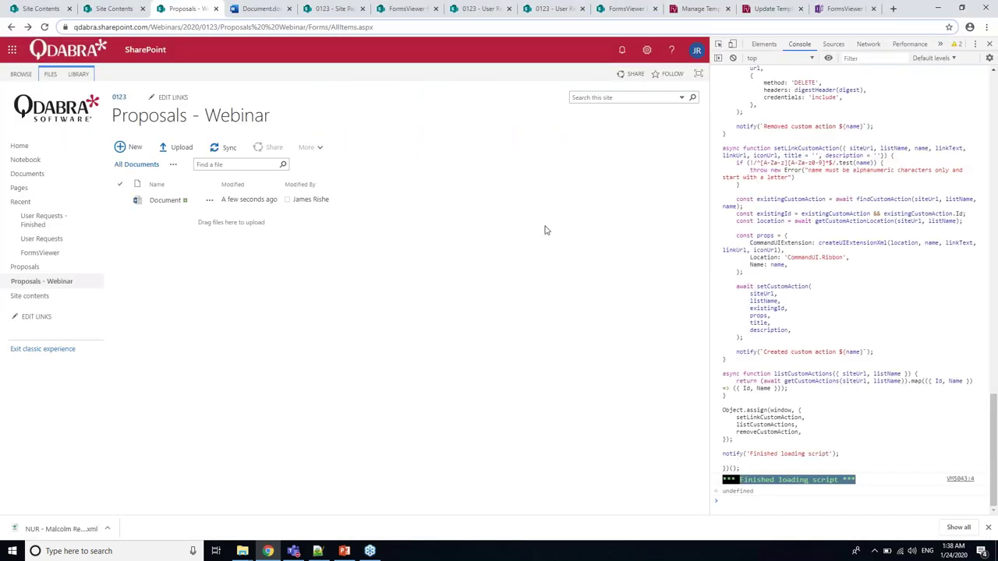
{"action": "left_click_drag", "start_coordinate": [274, 119], "coordinate": [113, 117]}
{"action": "key", "text": "ctrl+c"}
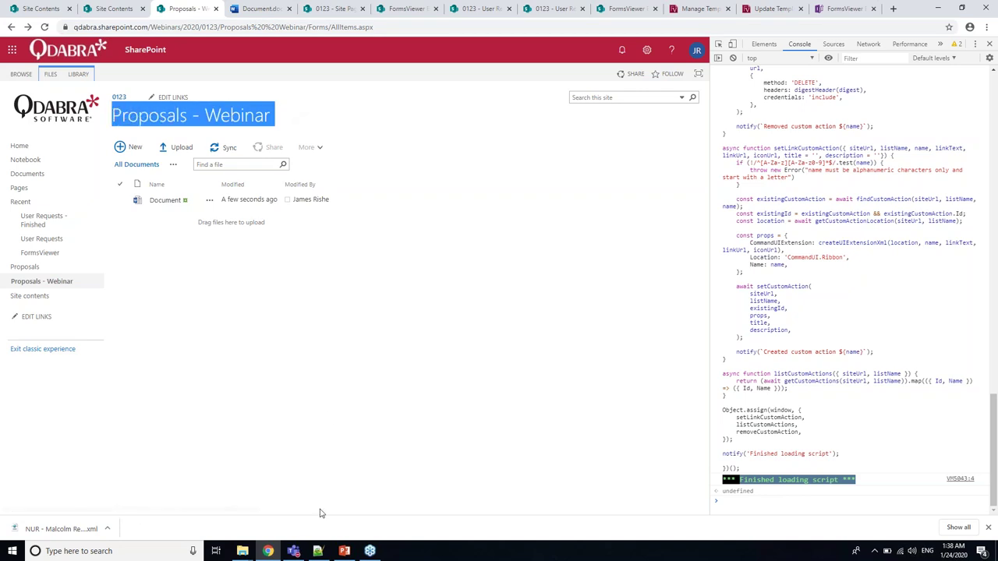
{"action": "left_click", "coordinate": [317, 552]}
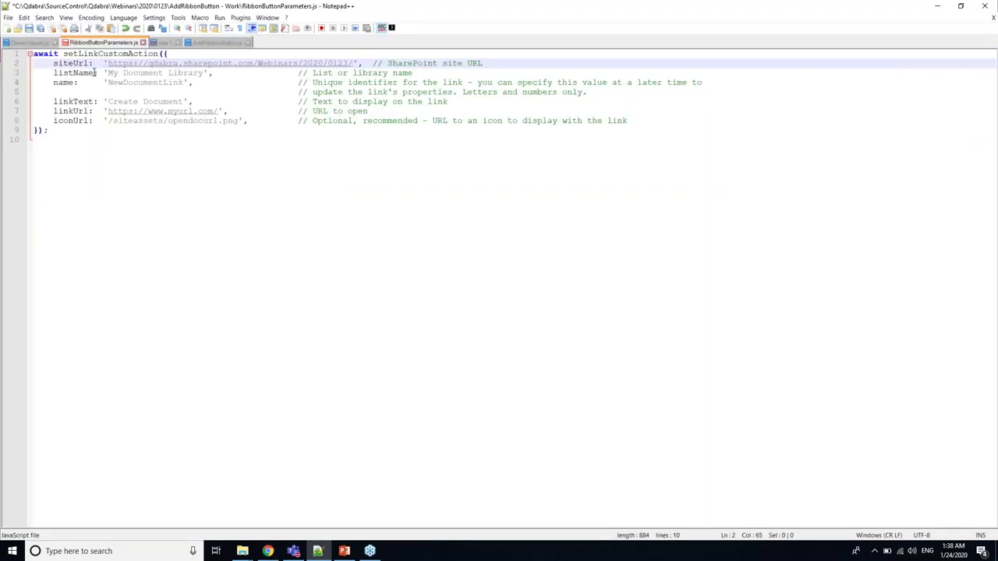
{"action": "left_click", "coordinate": [108, 73]}
{"action": "left_click_drag", "start_coordinate": [107, 72], "coordinate": [203, 72]}
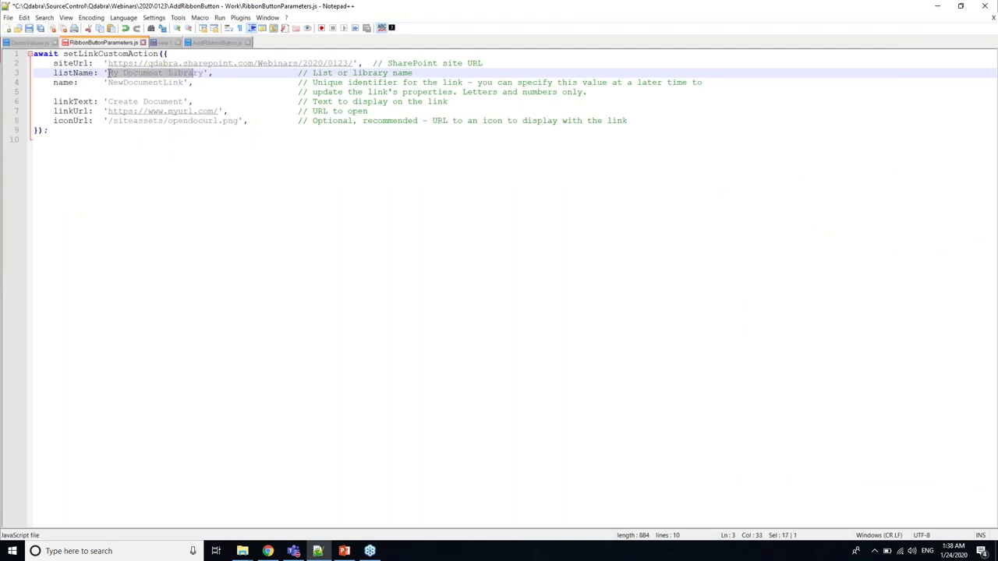
{"action": "key", "text": "ctrl+v"}
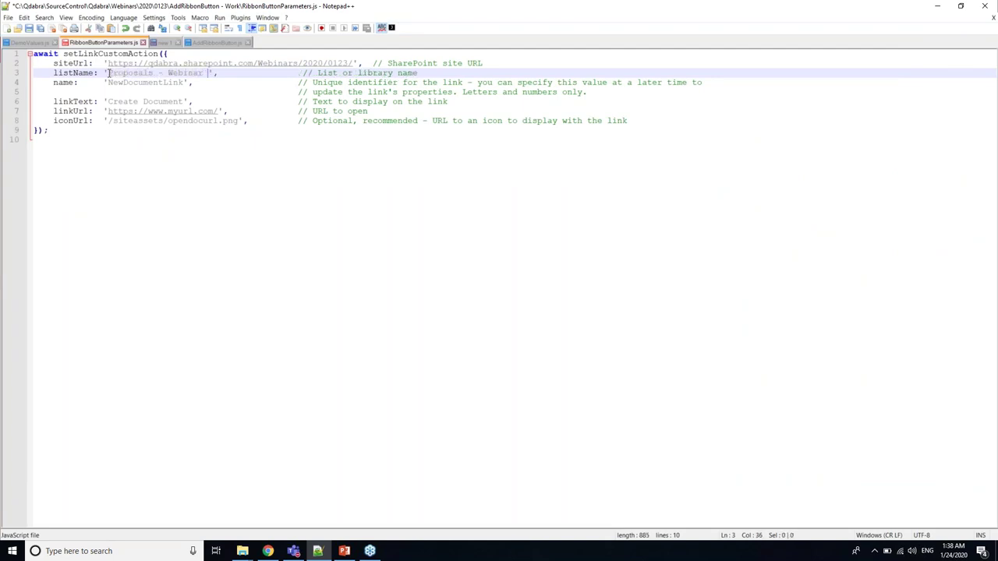
{"action": "key", "text": "BackSpace"}
Set the link's unique name parameter to 'OpenTemplateLink'
{"action": "double_click", "coordinate": [134, 83]}
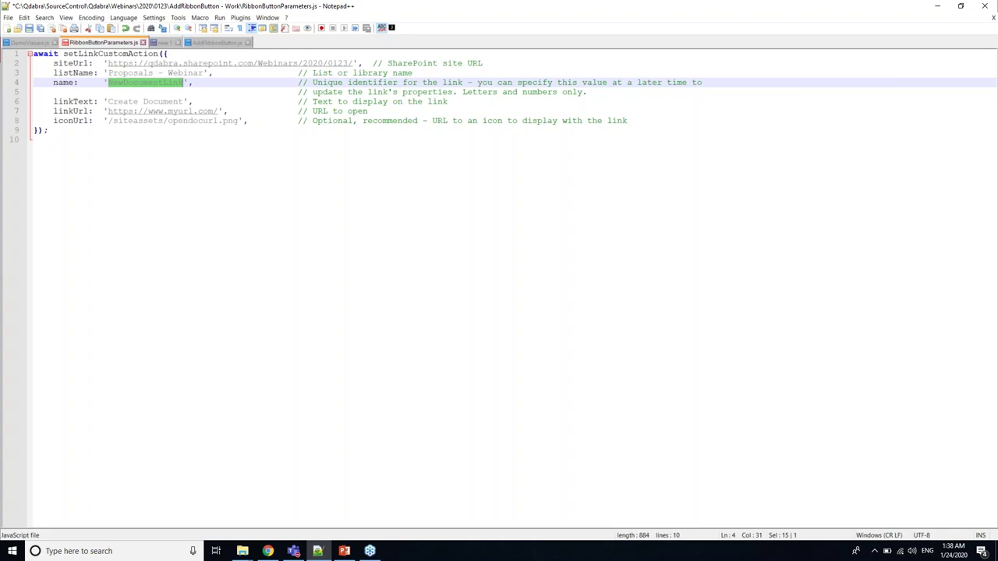
{"action": "type", "text": "OpenTe"}
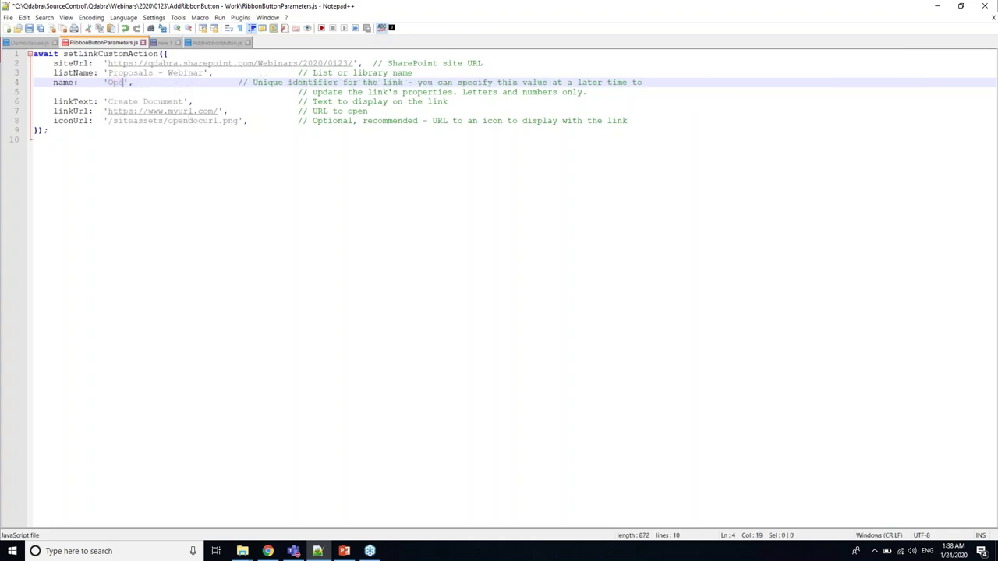
{"action": "type", "text": "mplate"}
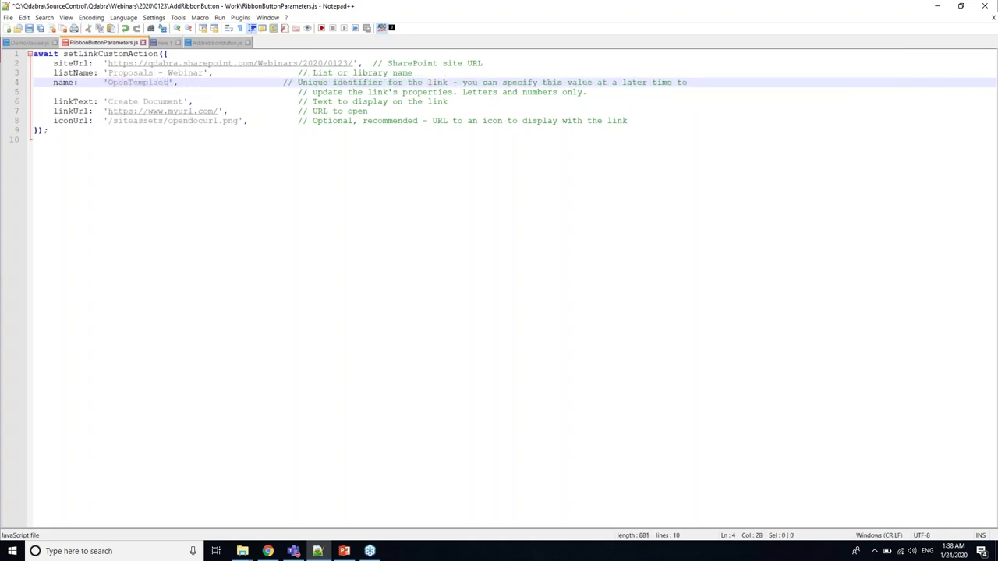
{"action": "type", "text": "Link"}
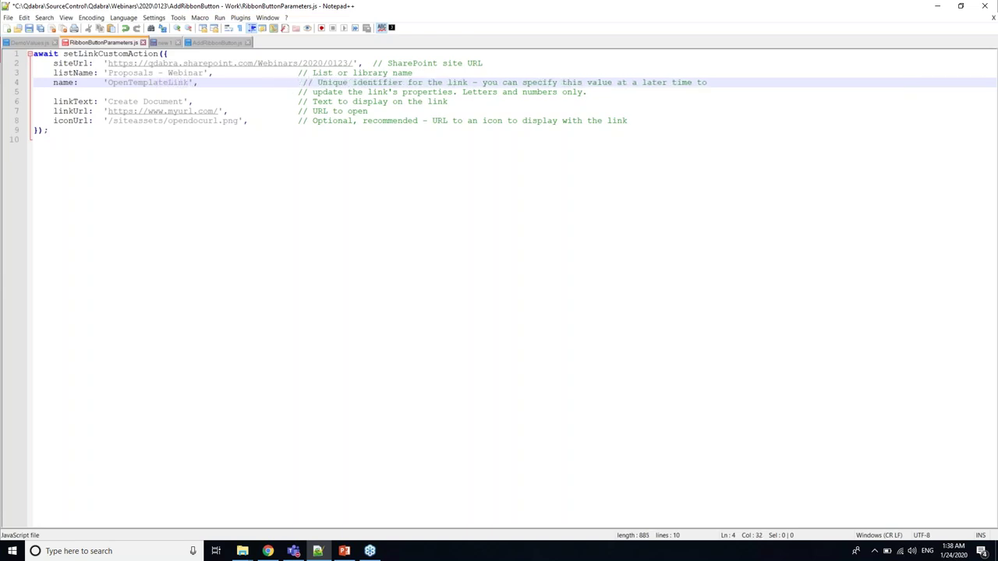
Set the linkText parameter to 'Create from Template'
{"action": "left_click", "coordinate": [108, 101]}
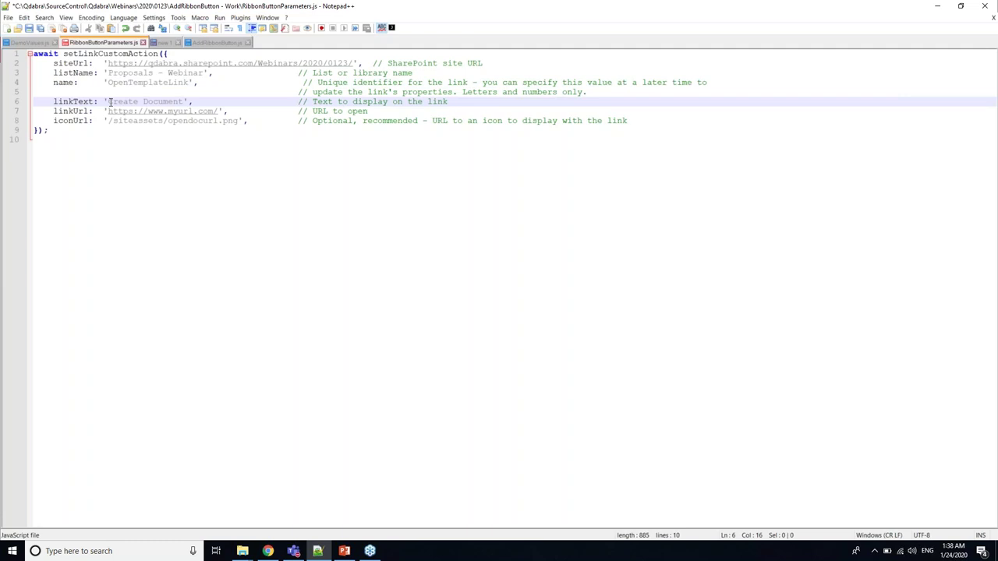
{"action": "key", "text": "shift+Right"}
{"action": "key", "text": "shift+Right"}
{"action": "key", "text": "shift+Right"}
{"action": "key", "text": "shift+Right"}
{"action": "key", "text": "shift+Right"}
{"action": "key", "text": "shift+Right"}
{"action": "key", "text": "shift+Right"}
{"action": "key", "text": "shift+Right"}
{"action": "key", "text": "shift+Right"}
{"action": "key", "text": "shift+Right"}
{"action": "key", "text": "shift+Right"}
{"action": "key", "text": "shift+Right"}
{"action": "key", "text": "shift+Right"}
{"action": "key", "text": "shift+Right"}
{"action": "key", "text": "shift+Right"}
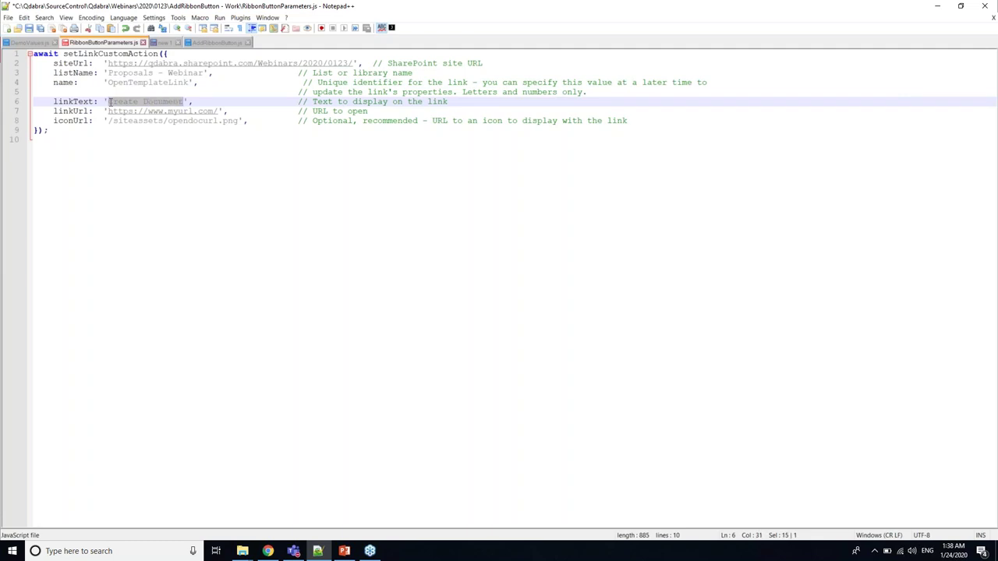
{"action": "key", "text": "BackSpace"}
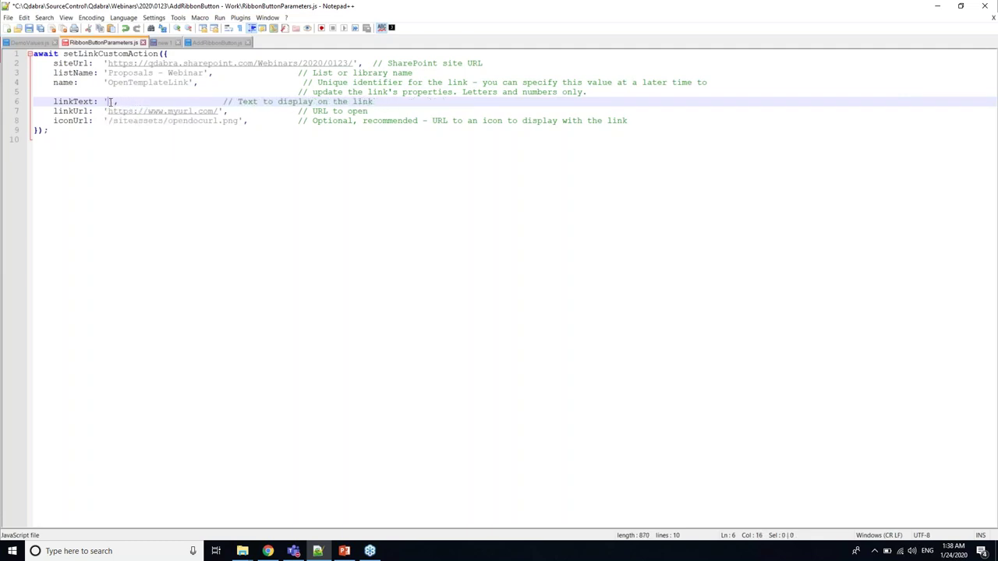
{"action": "type", "text": "Create"}
{"action": "type", "text": " from "}
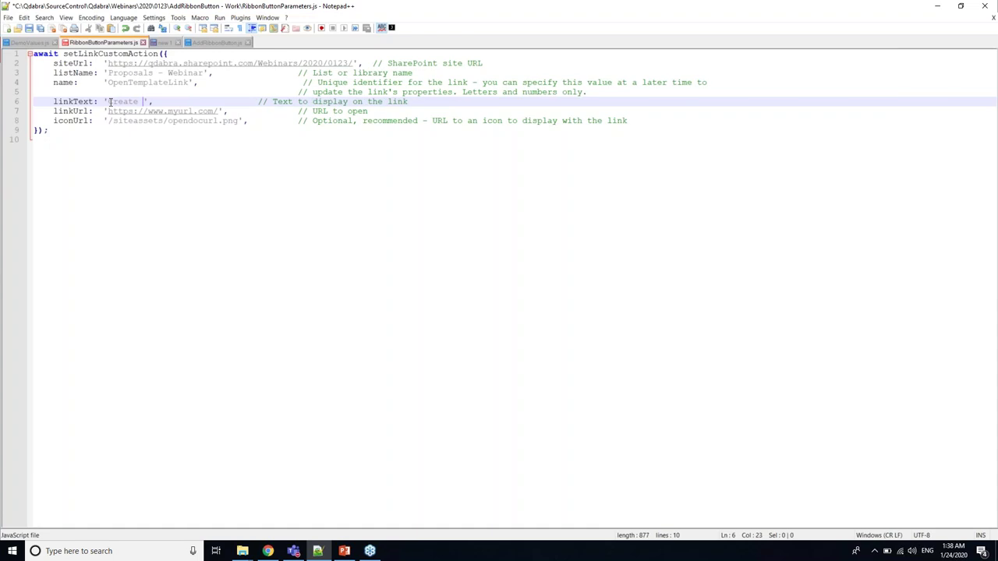
{"action": "type", "text": "Template"}
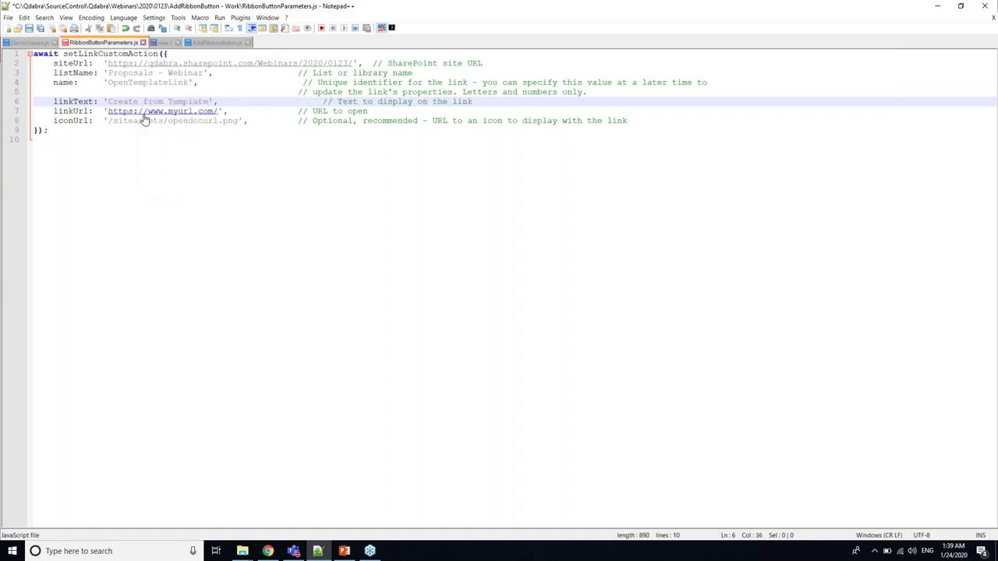
Copy the saved document URL from the new 1 file and use it to replace the linkUrl placeholder in RibbonButtonParameters.js
{"action": "left_click", "coordinate": [156, 43]}
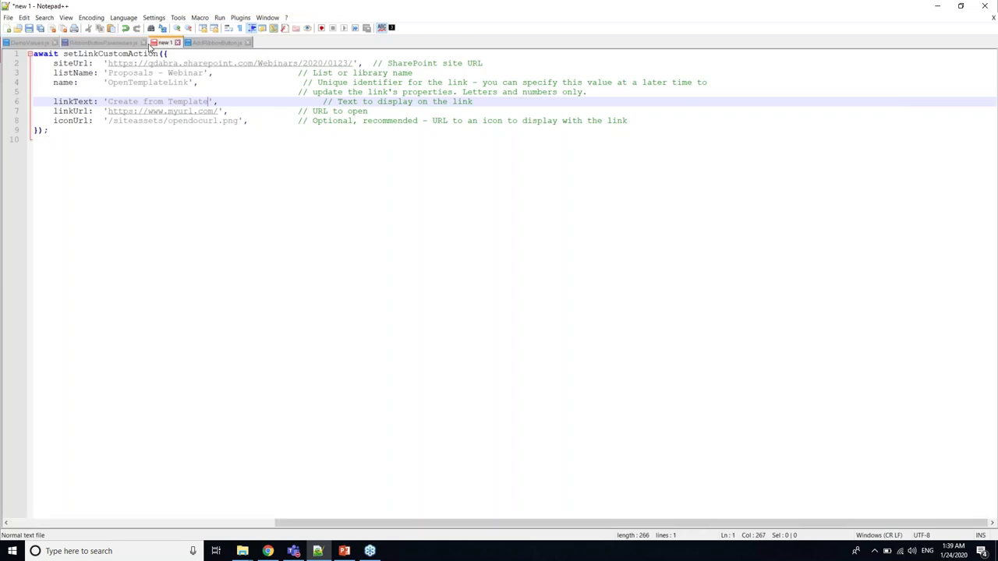
{"action": "key", "text": "ctrl+a"}
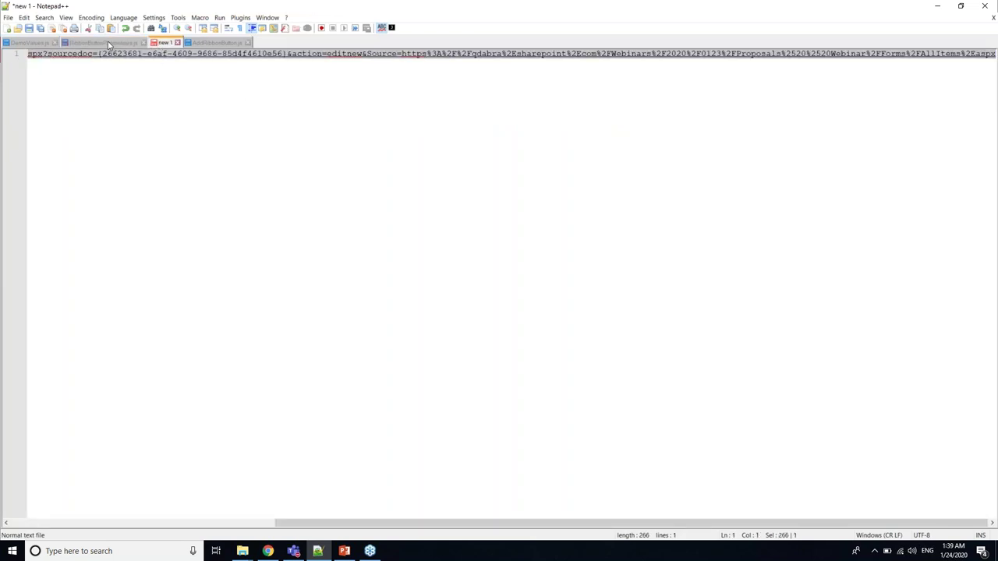
{"action": "left_click", "coordinate": [106, 42]}
{"action": "left_click", "coordinate": [108, 114]}
{"action": "key", "text": "shift+Right"}
{"action": "key", "text": "shift+Right"}
{"action": "key", "text": "shift+Right"}
{"action": "key", "text": "shift+Right"}
{"action": "key", "text": "shift+Right"}
{"action": "key", "text": "shift+Right"}
{"action": "key", "text": "shift+Right"}
{"action": "key", "text": "shift+Right"}
{"action": "key", "text": "shift+Right"}
{"action": "key", "text": "shift+Right"}
{"action": "key", "text": "shift+Right"}
{"action": "key", "text": "shift+Right"}
{"action": "key", "text": "shift+Right"}
{"action": "key", "text": "shift+Right"}
{"action": "key", "text": "shift+Right"}
{"action": "key", "text": "shift+Right"}
{"action": "key", "text": "shift+Right"}
{"action": "key", "text": "shift+Right"}
{"action": "key", "text": "shift+Right"}
{"action": "key", "text": "shift+Right"}
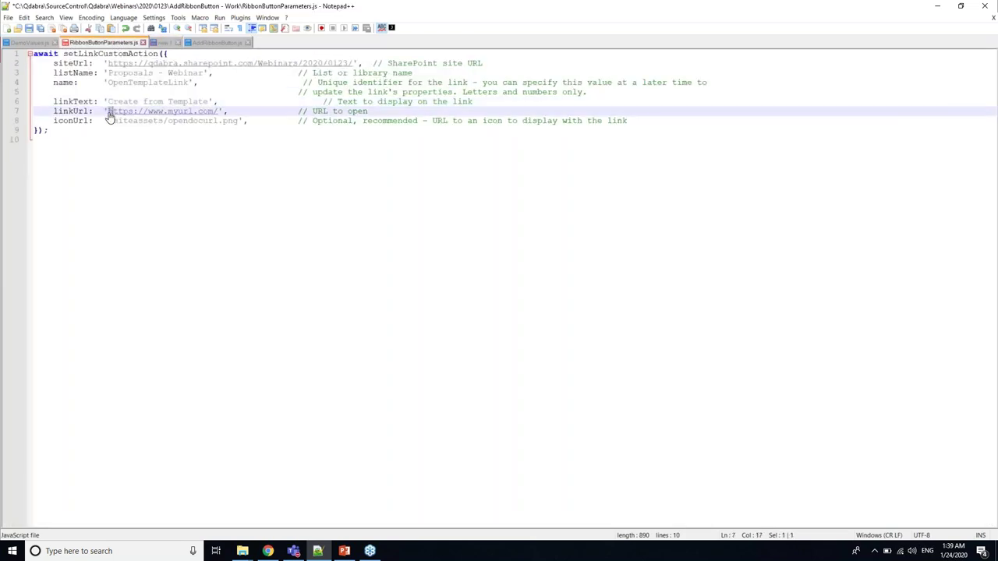
{"action": "key", "text": "ctrl+v"}
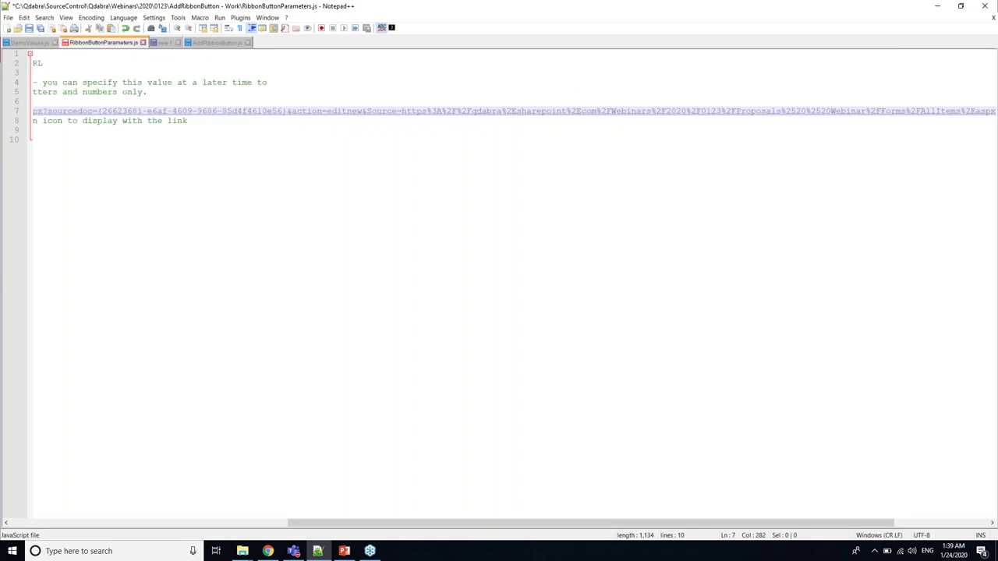
Inspect the Word icon beside the document in the classic Proposals - Webinar library and copy the icon image's link address
{"action": "key", "text": "Home"}
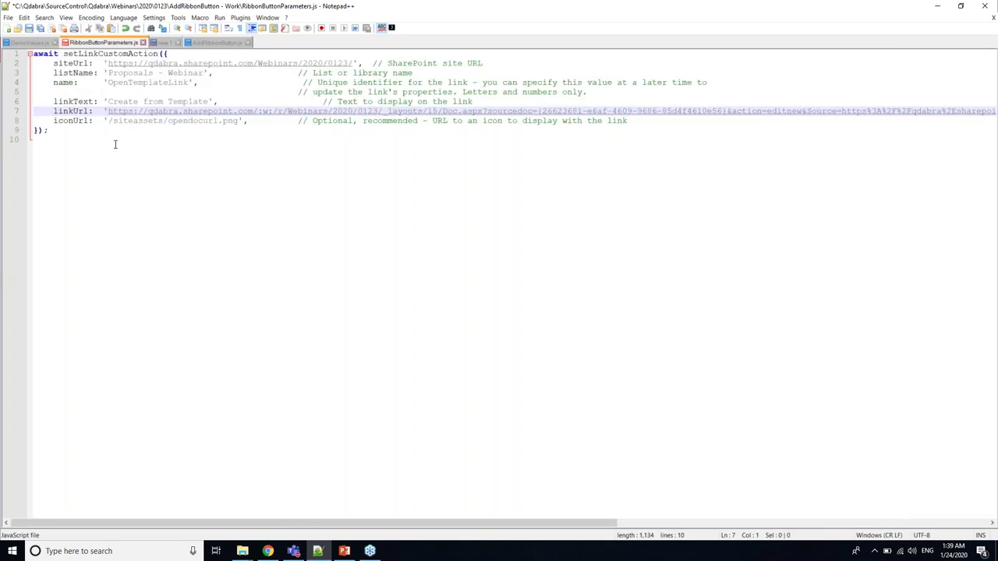
{"action": "left_click", "coordinate": [267, 552]}
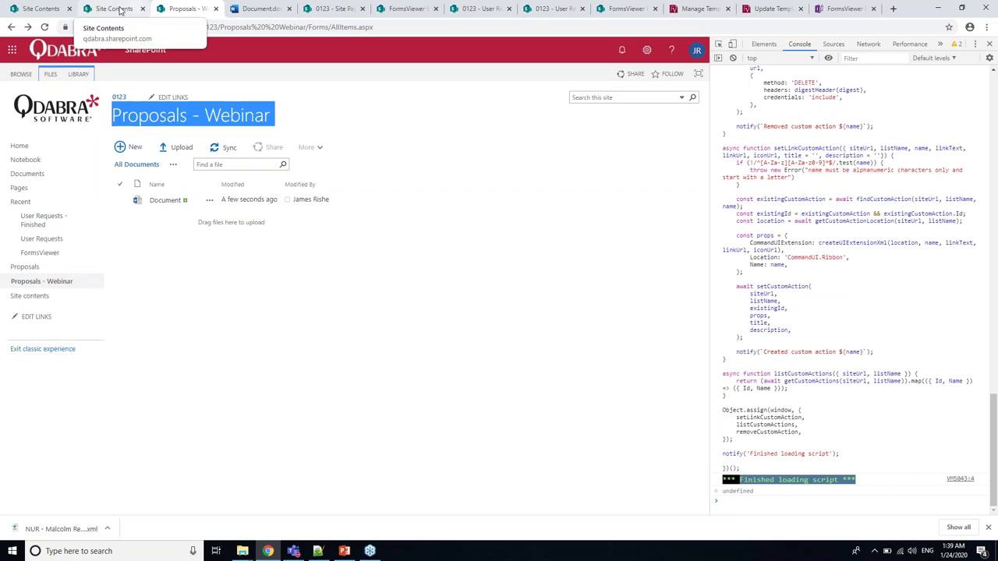
{"action": "left_click", "coordinate": [117, 9]}
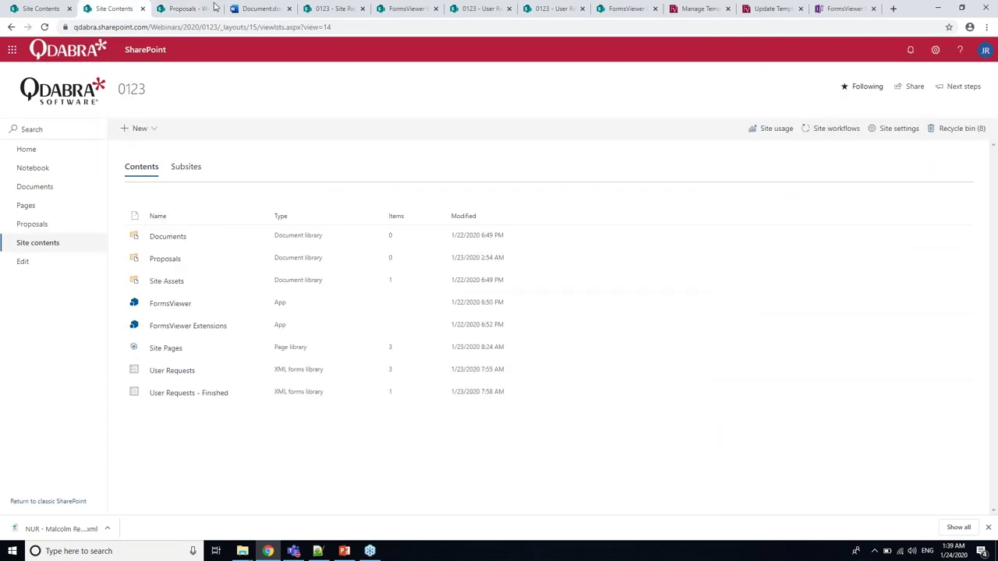
{"action": "left_click", "coordinate": [326, 9]}
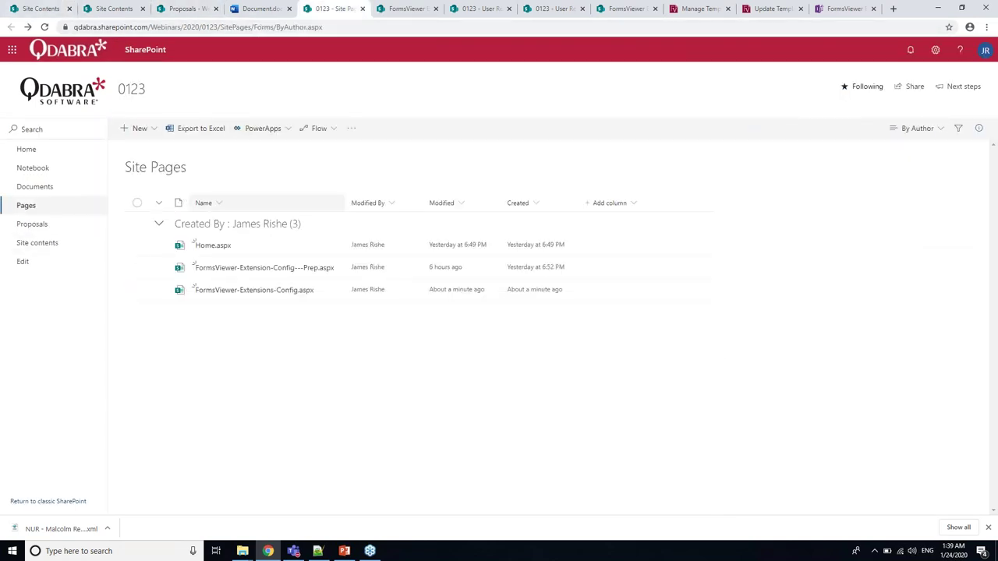
{"action": "left_click", "coordinate": [181, 9]}
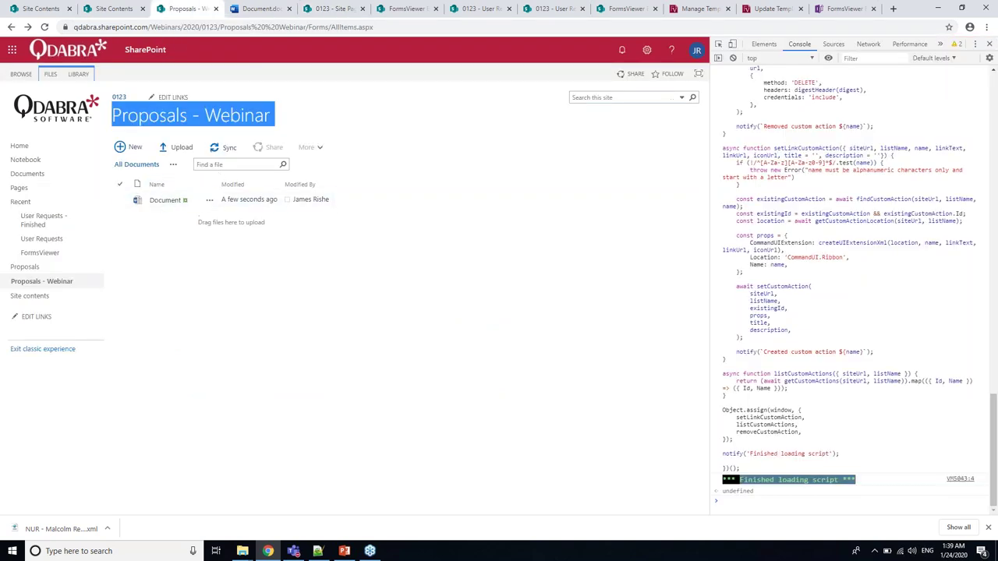
{"action": "left_click", "coordinate": [719, 45]}
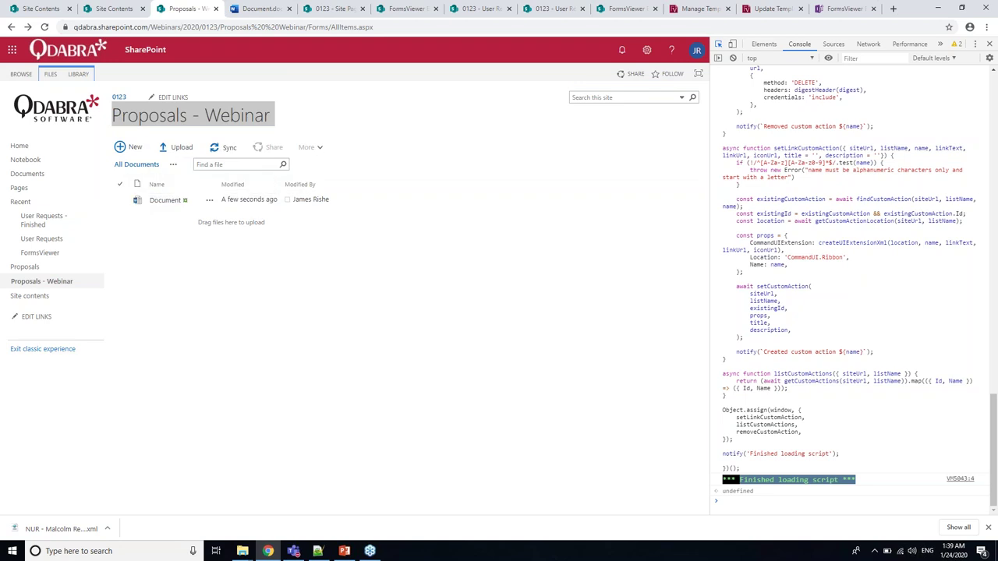
{"action": "left_click", "coordinate": [138, 203]}
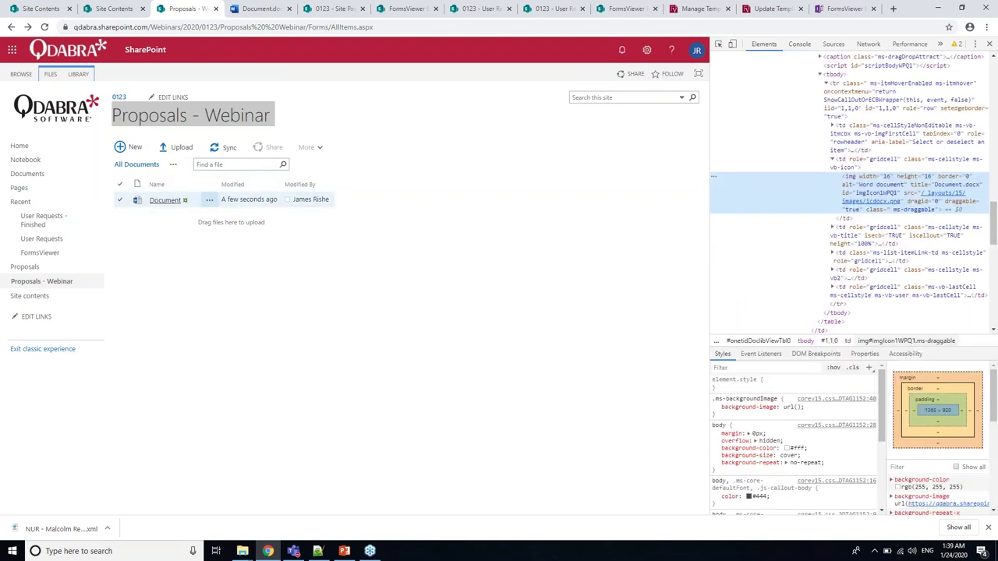
{"action": "right_click", "coordinate": [870, 204]}
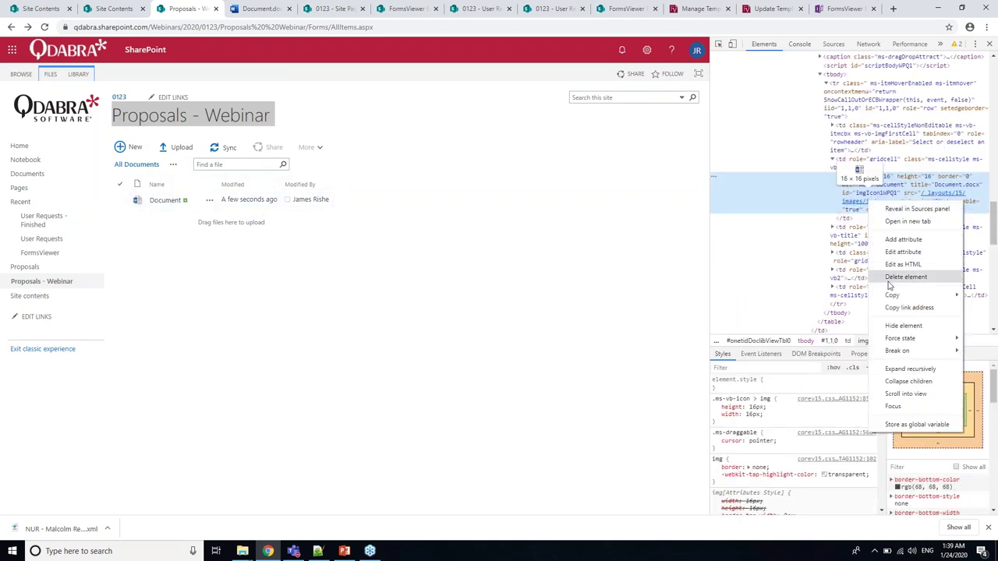
{"action": "left_click", "coordinate": [899, 309]}
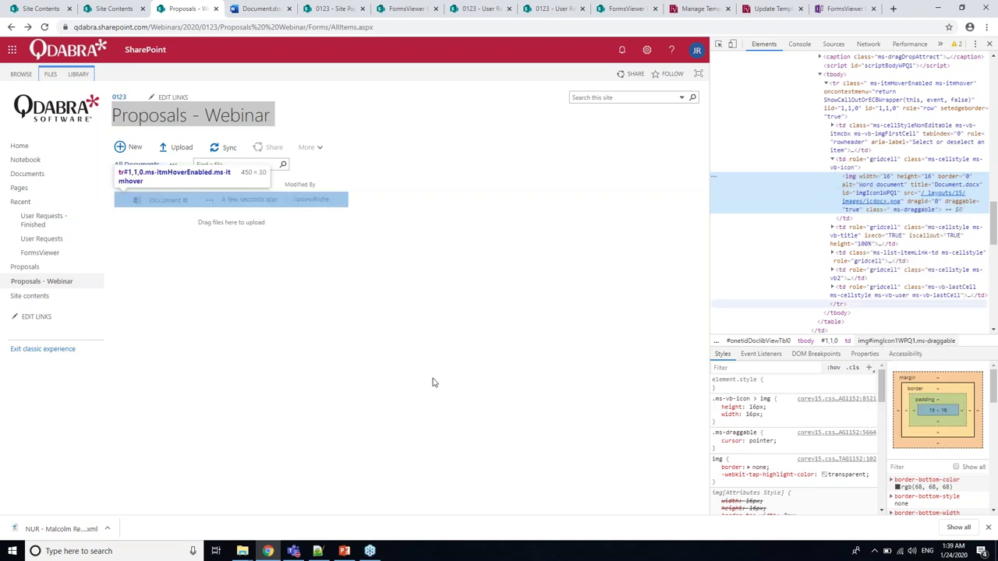
Replace the iconUrl placeholder in RibbonButtonParameters.js with the copied icdocx.png address
{"action": "left_click", "coordinate": [317, 551]}
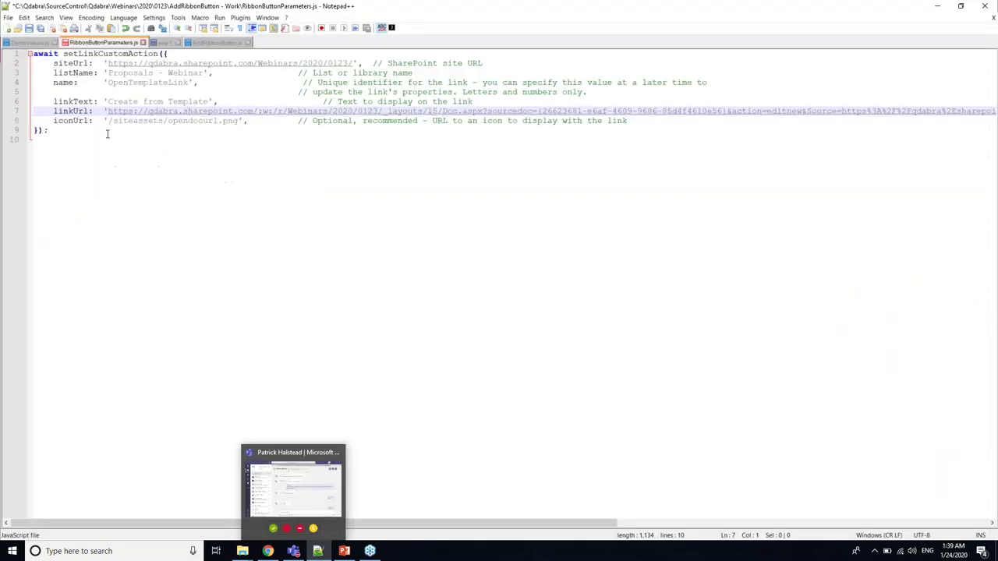
{"action": "left_click", "coordinate": [112, 121]}
{"action": "key", "text": "shift+Right"}
{"action": "key", "text": "shift+Right"}
{"action": "key", "text": "shift+Right"}
{"action": "key", "text": "shift+Right"}
{"action": "key", "text": "shift+Right"}
{"action": "key", "text": "shift+Right"}
{"action": "key", "text": "shift+Right"}
{"action": "key", "text": "shift+Right"}
{"action": "key", "text": "shift+Right"}
{"action": "key", "text": "shift+Right"}
{"action": "key", "text": "shift+Right"}
{"action": "key", "text": "shift+Right"}
{"action": "key", "text": "shift+Right"}
{"action": "key", "text": "shift+Right"}
{"action": "key", "text": "shift+Right"}
{"action": "key", "text": "shift+Right"}
{"action": "key", "text": "shift+Right"}
{"action": "key", "text": "shift+Right"}
{"action": "key", "text": "shift+Right"}
{"action": "key", "text": "shift+Right"}
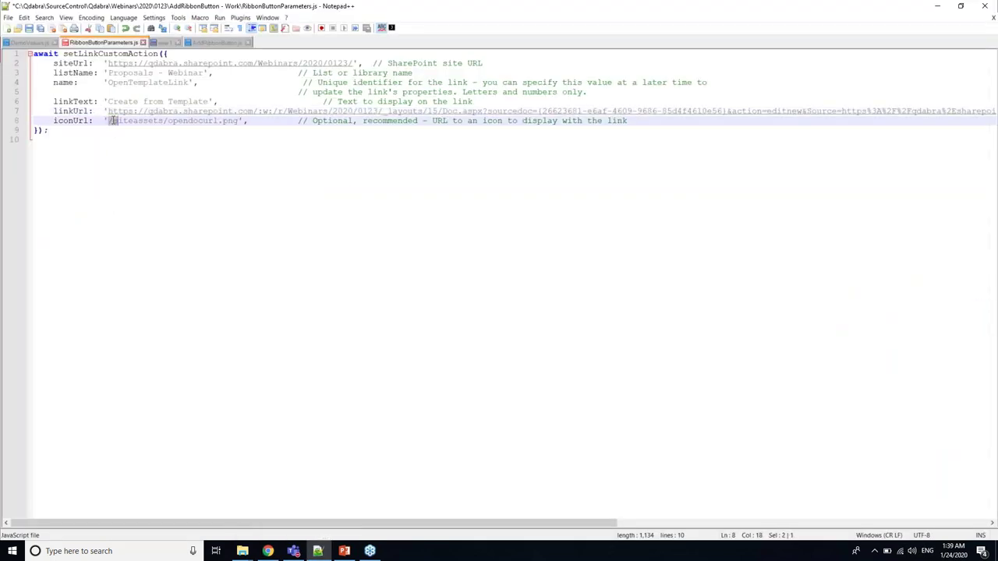
{"action": "key", "text": "ctrl+v"}
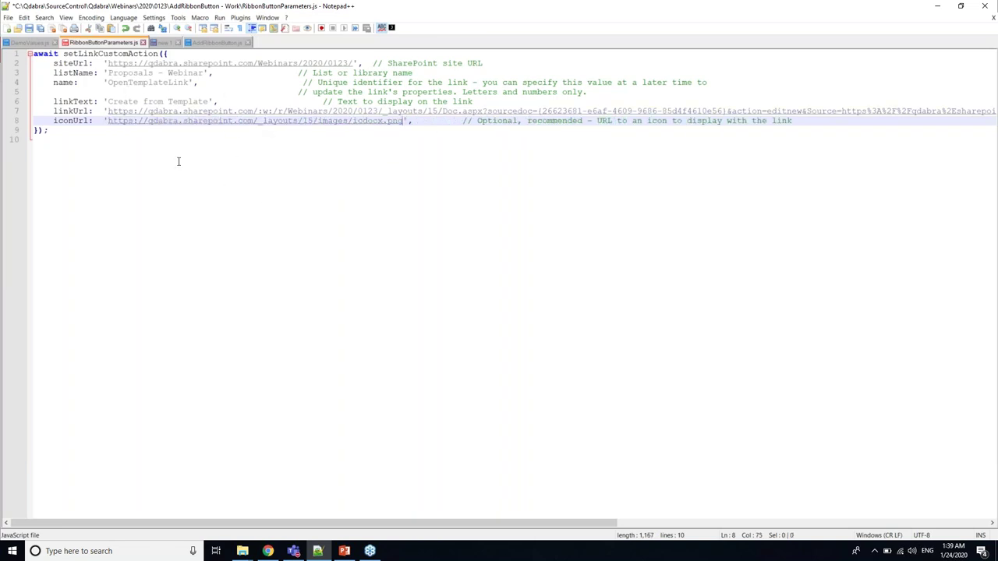
Copy the entire setLinkCustomAction call from RibbonButtonParameters.js and run it in the browser console on the classic Proposals - Webinar page
{"action": "left_click", "coordinate": [178, 161]}
{"action": "key", "text": "ctrl+a"}
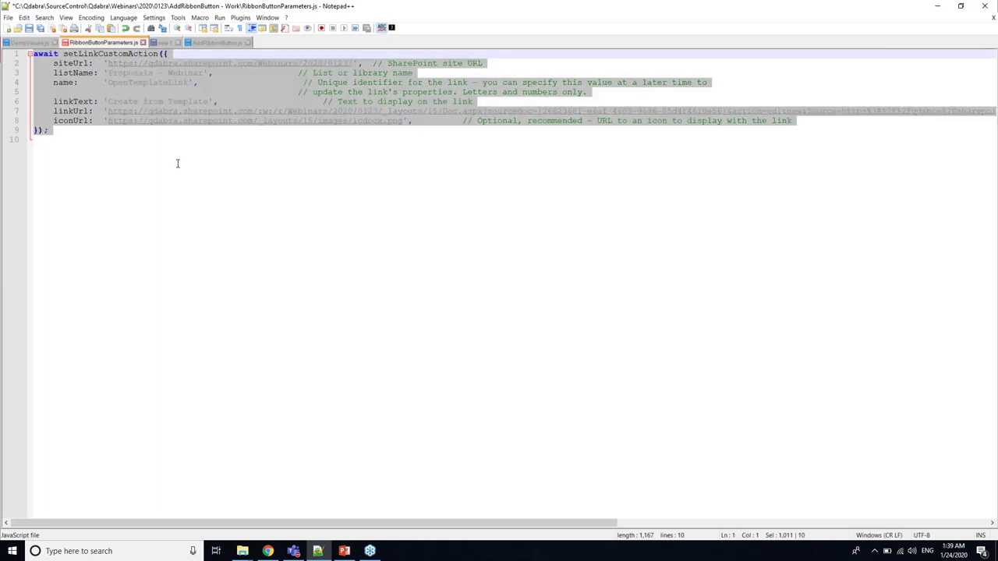
{"action": "left_click", "coordinate": [267, 551]}
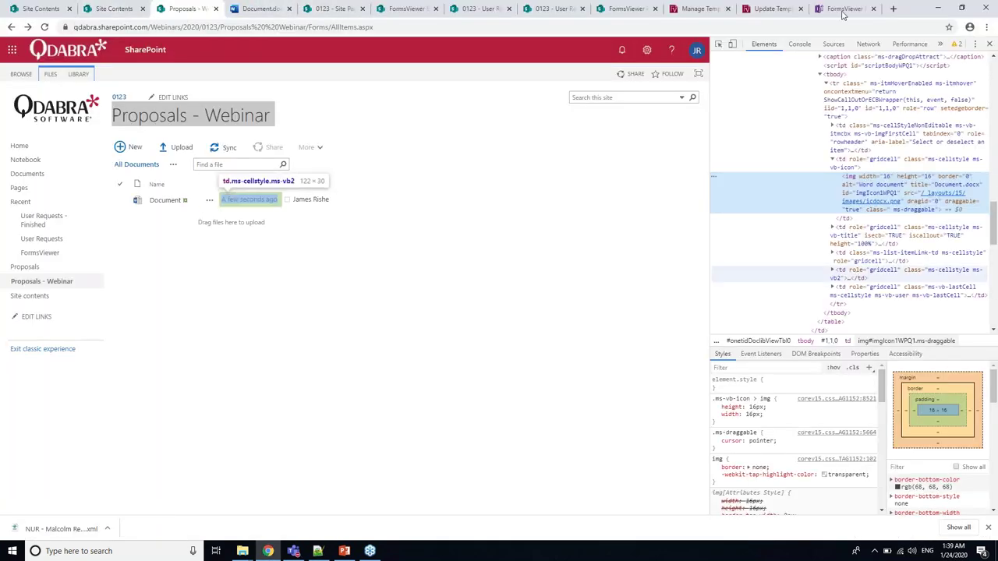
{"action": "left_click", "coordinate": [802, 44]}
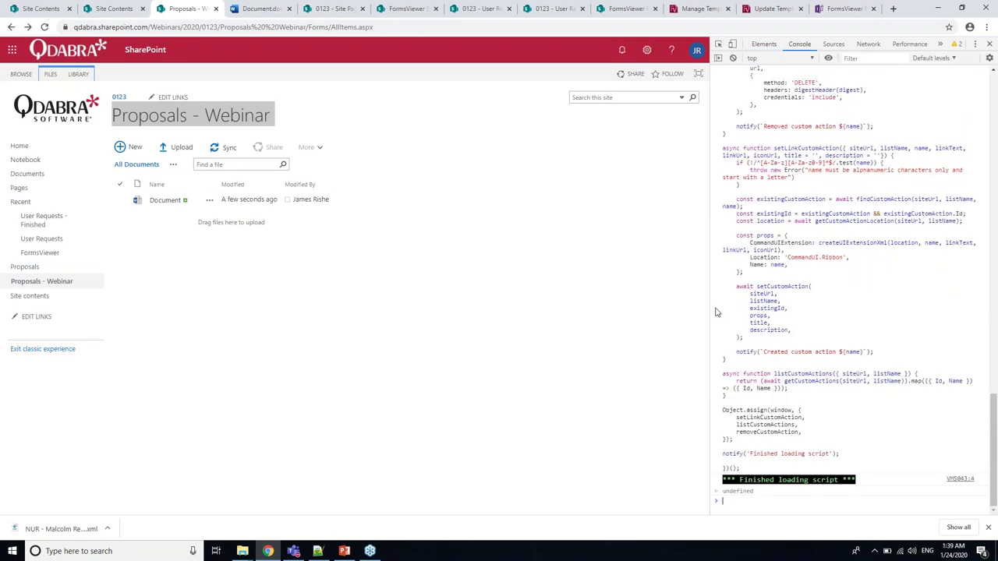
{"action": "left_click_drag", "start_coordinate": [710, 308], "coordinate": [539, 319]}
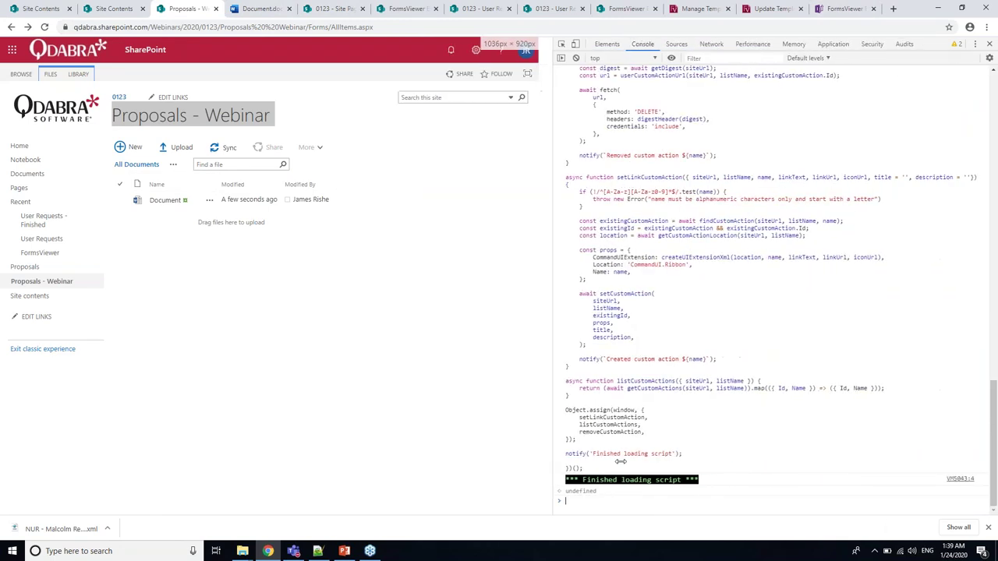
{"action": "key", "text": "ctrl+v"}
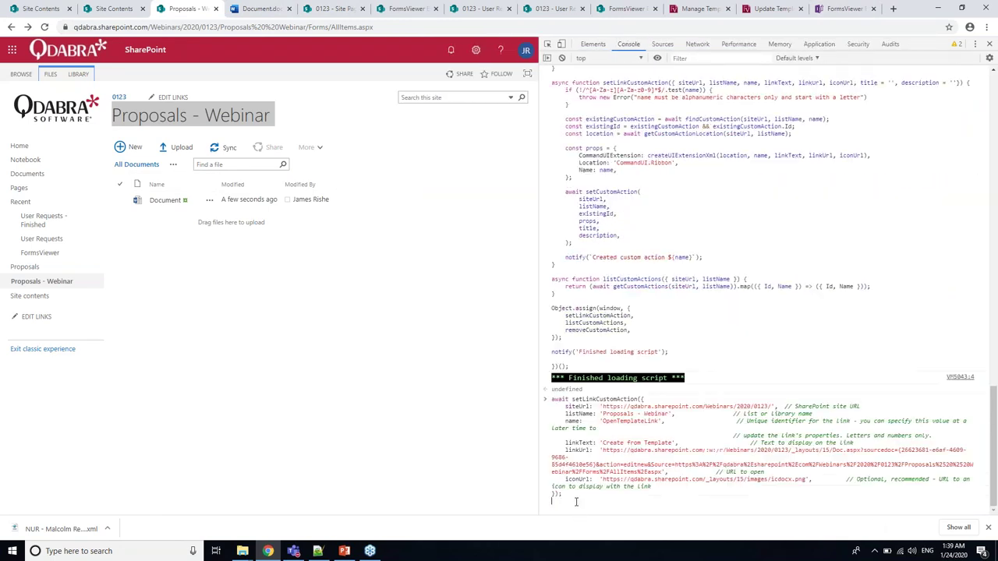
{"action": "key", "text": "Return"}
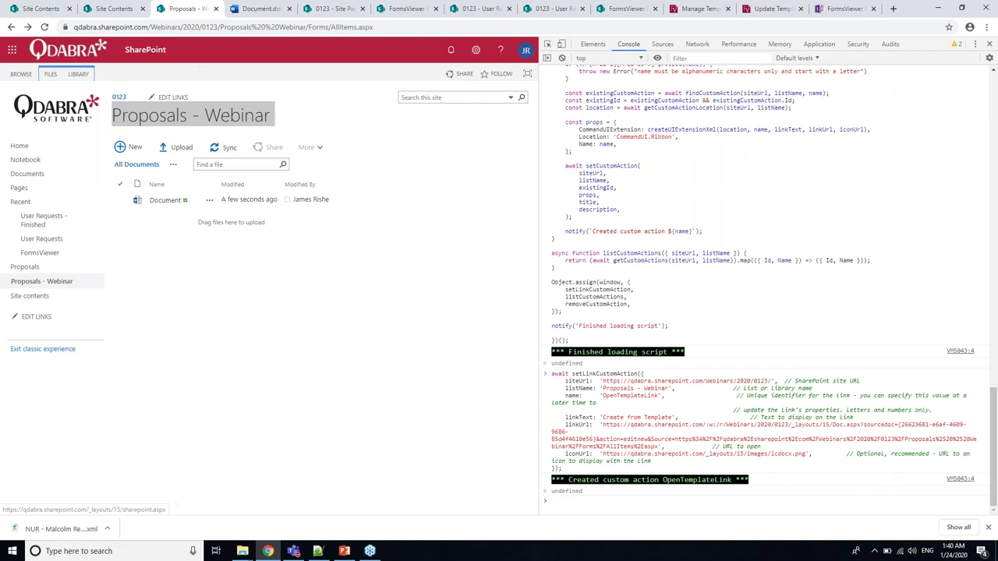
Use Create from Template in the modern Proposals - Webinar library and replace the new document's outline placeholder with 'This is a great proposal'
{"action": "left_click", "coordinate": [114, 9]}
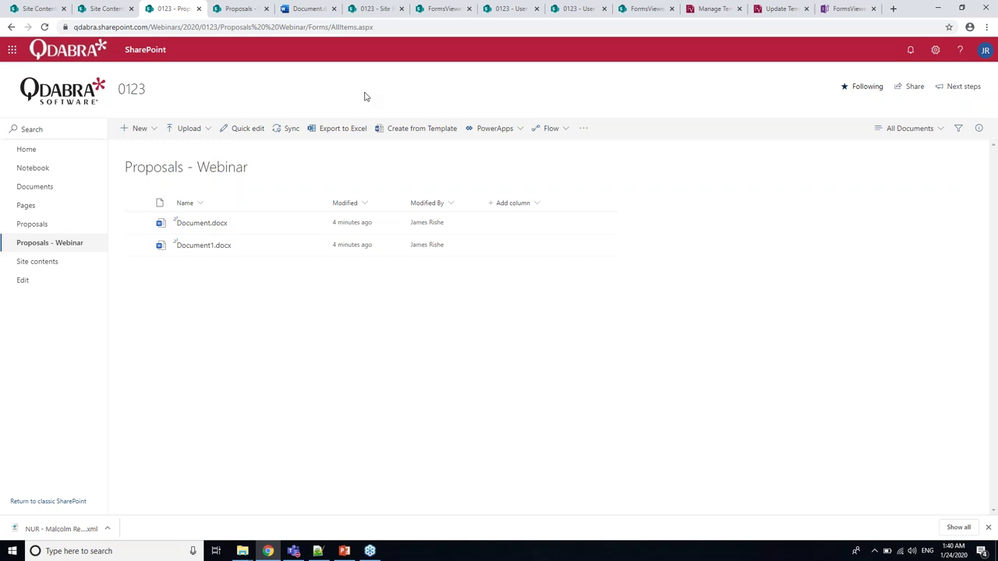
{"action": "left_click", "coordinate": [400, 131]}
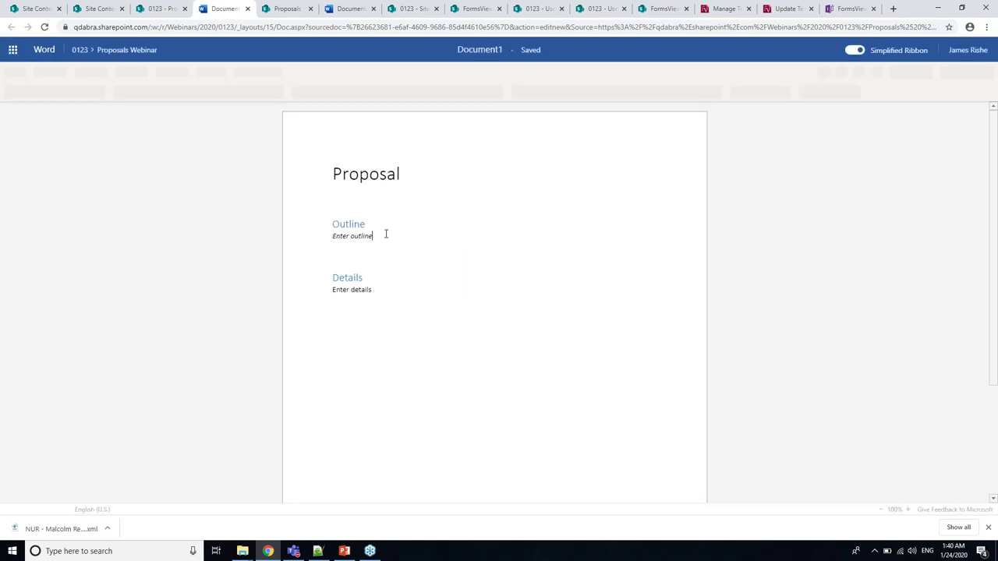
{"action": "left_click", "coordinate": [368, 240]}
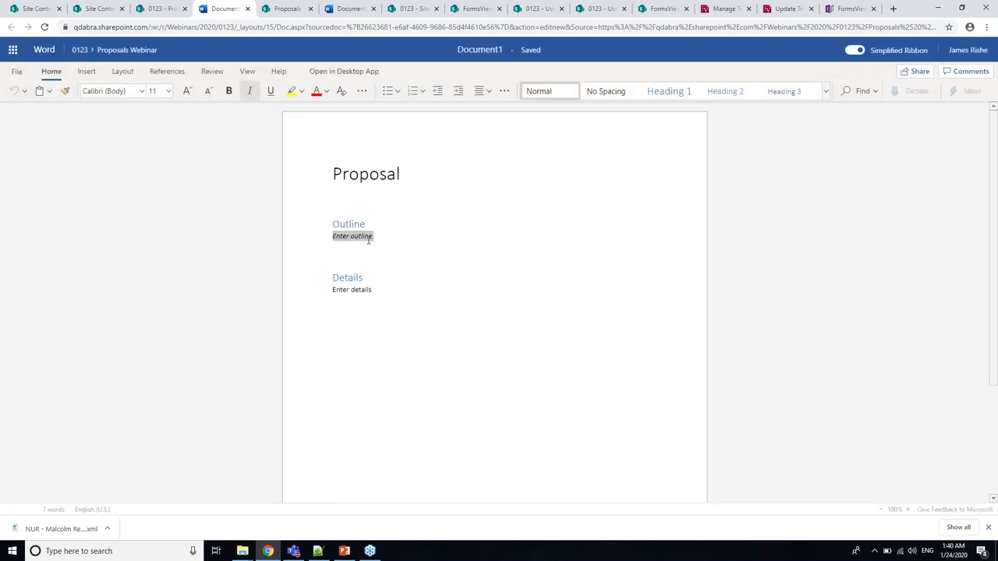
{"action": "type", "text": "This is a grea"}
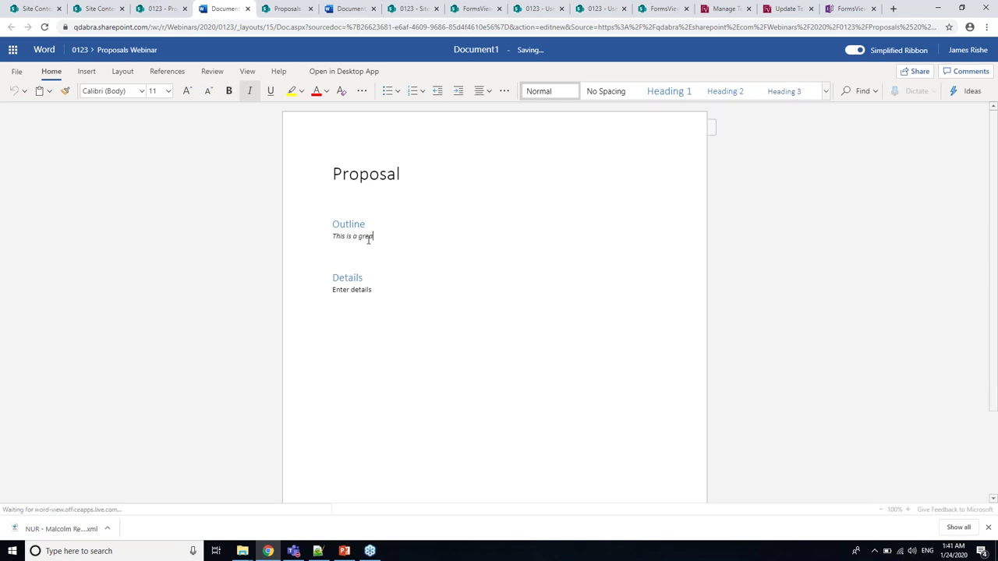
{"action": "type", "text": "t proposal"}
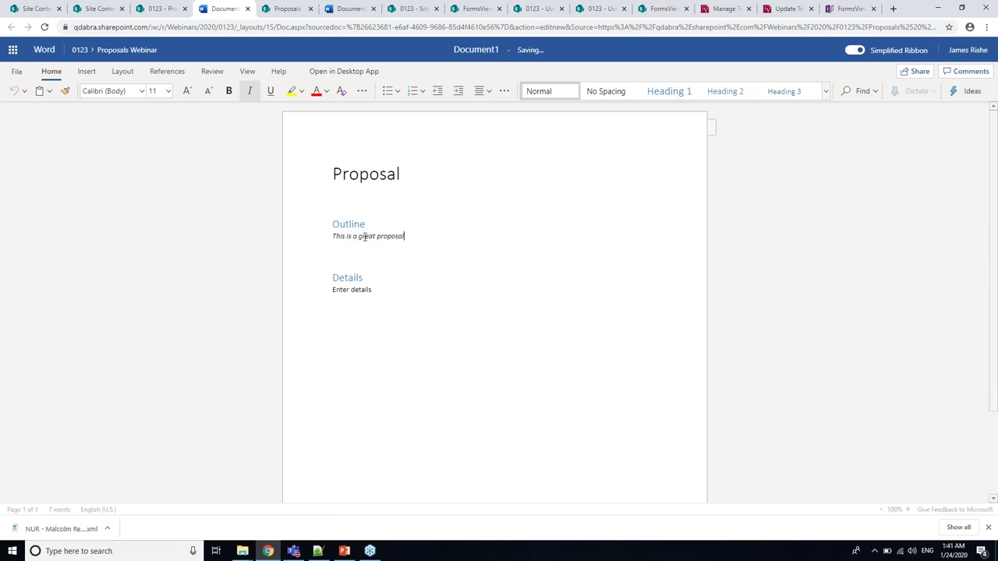
Try to rename the new proposal document in Word
{"action": "left_click", "coordinate": [14, 71]}
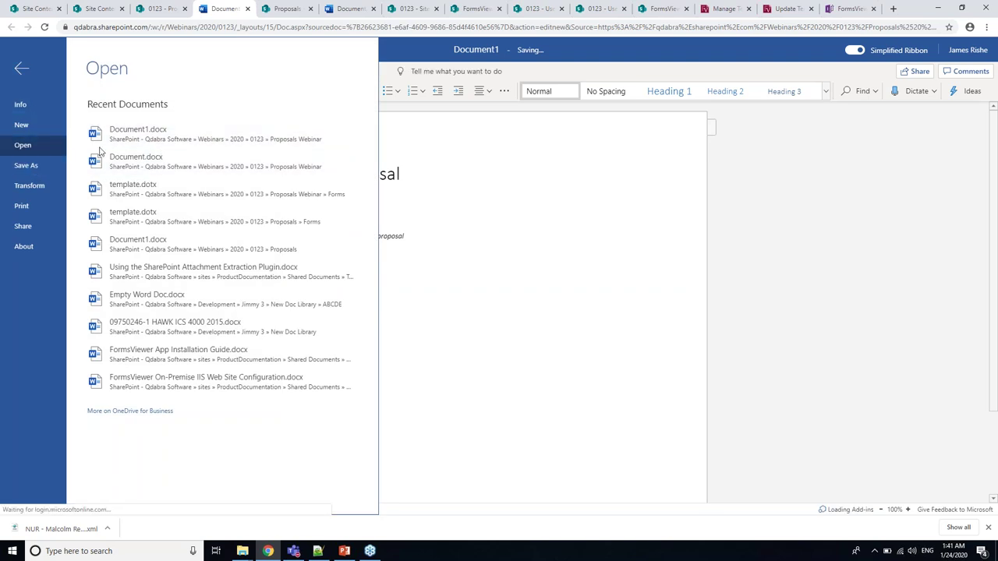
{"action": "left_click", "coordinate": [425, 47]}
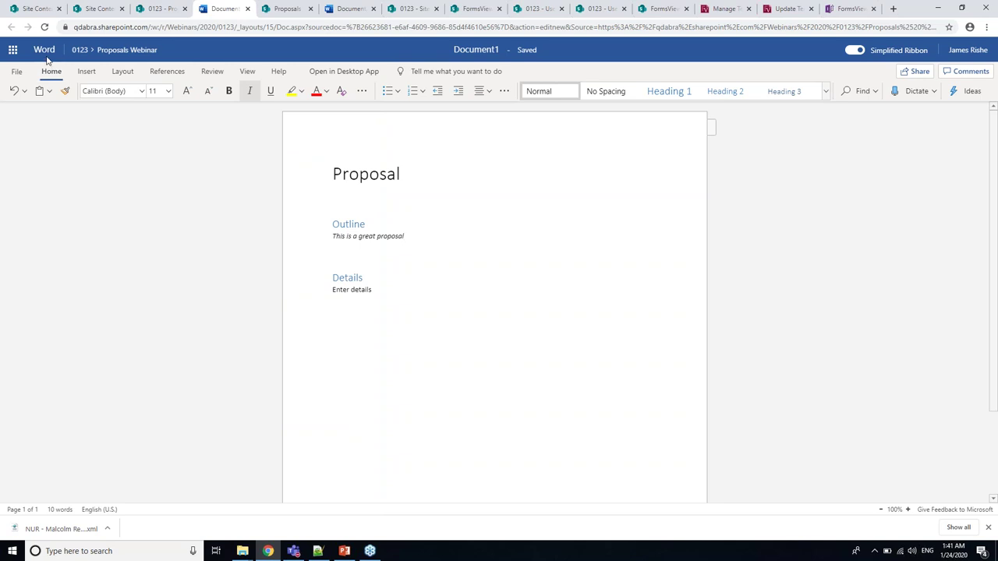
{"action": "left_click", "coordinate": [16, 71]}
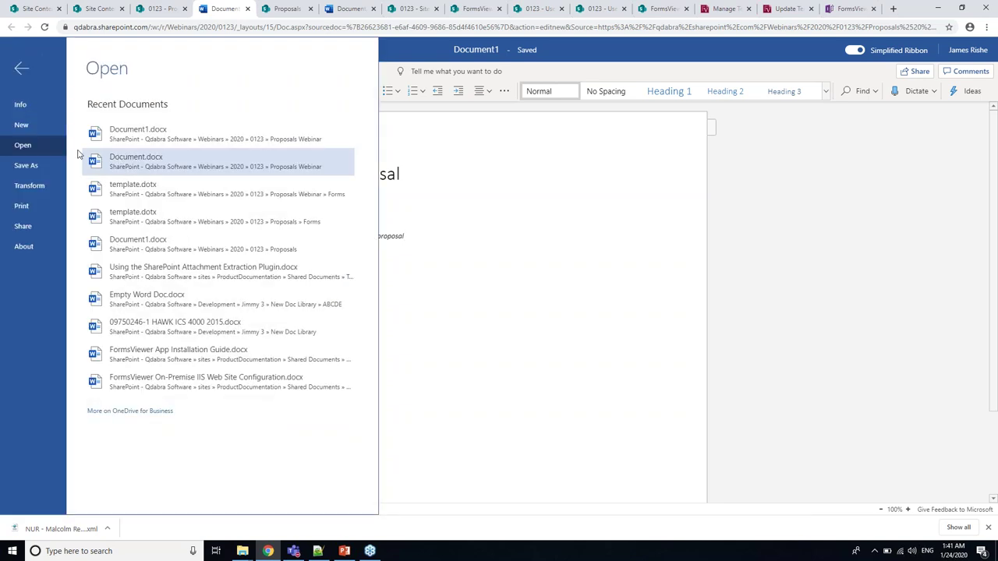
{"action": "left_click", "coordinate": [26, 167]}
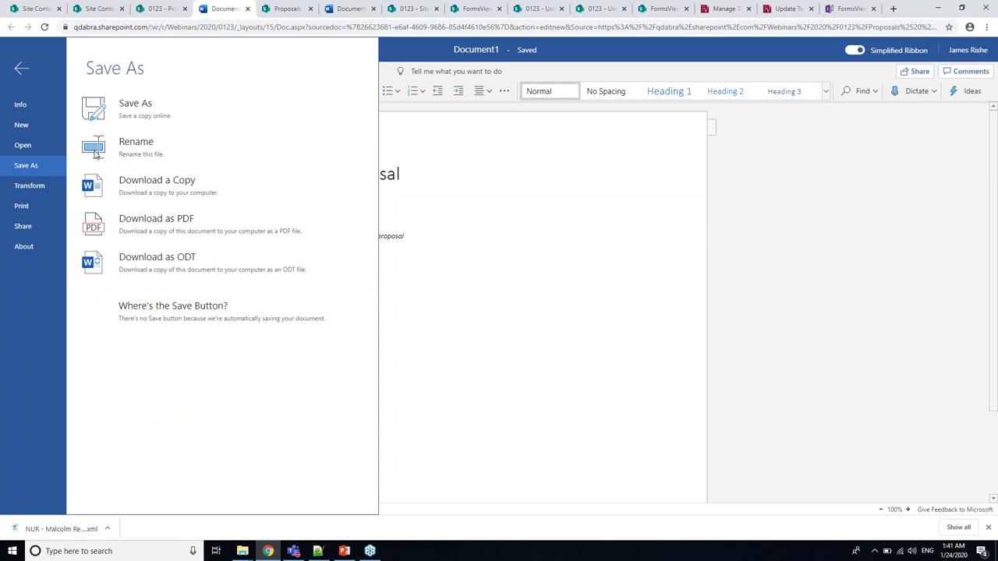
{"action": "left_click", "coordinate": [127, 144]}
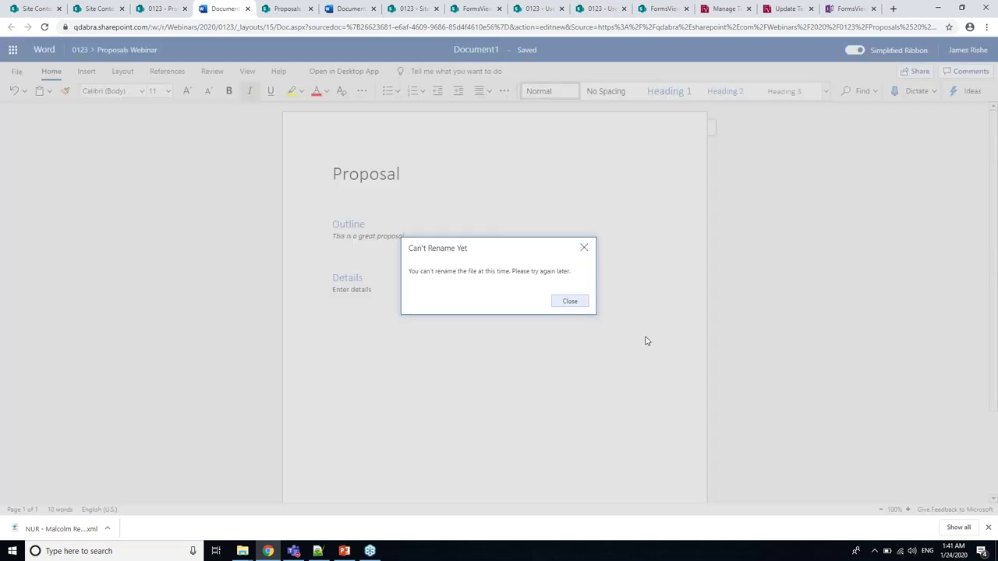
{"action": "left_click", "coordinate": [570, 302]}
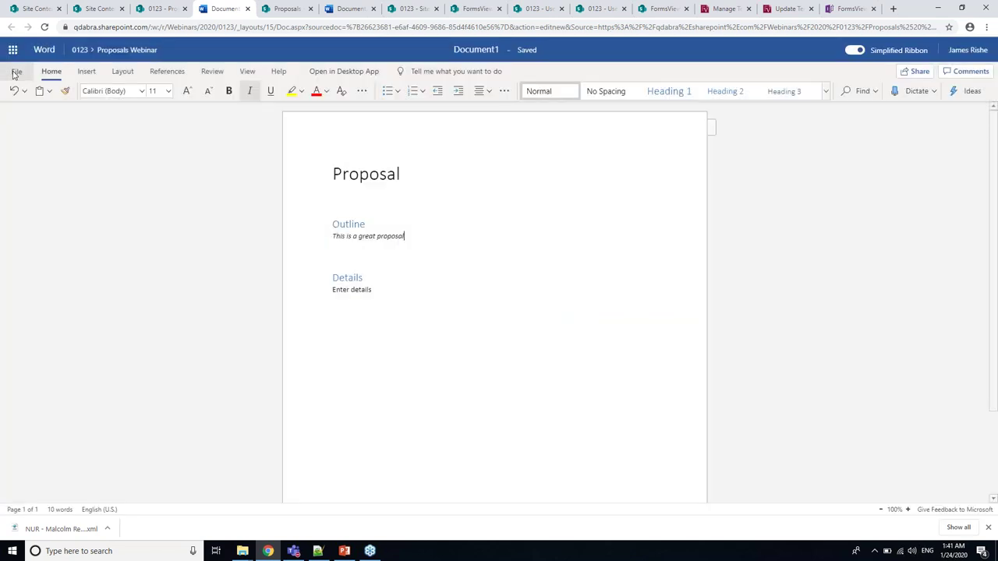
Save a copy of the document online as 'My New Proposal', check it in the modern library, and return to the classic library's console
{"action": "left_click", "coordinate": [13, 74]}
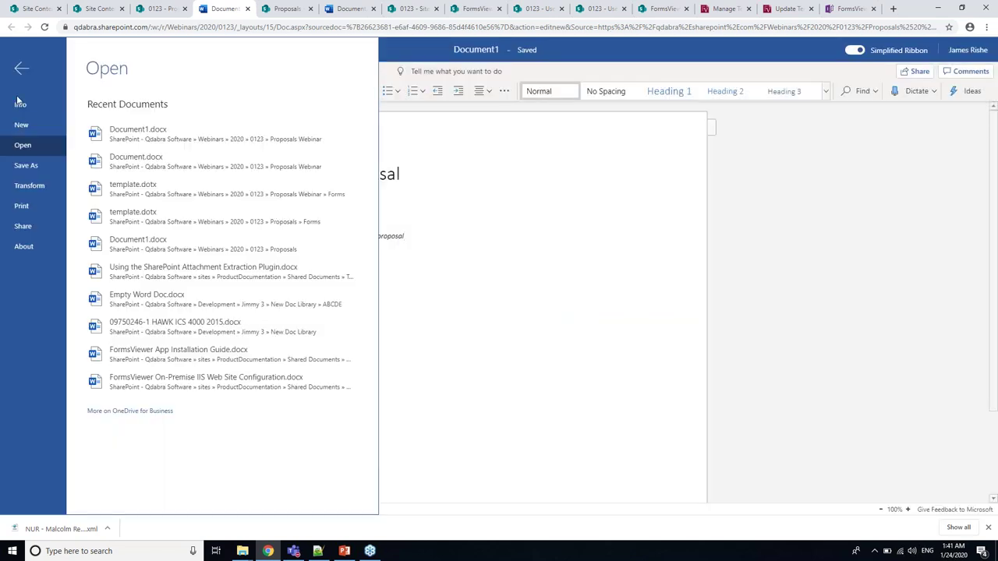
{"action": "left_click", "coordinate": [25, 166]}
{"action": "left_click", "coordinate": [117, 109]}
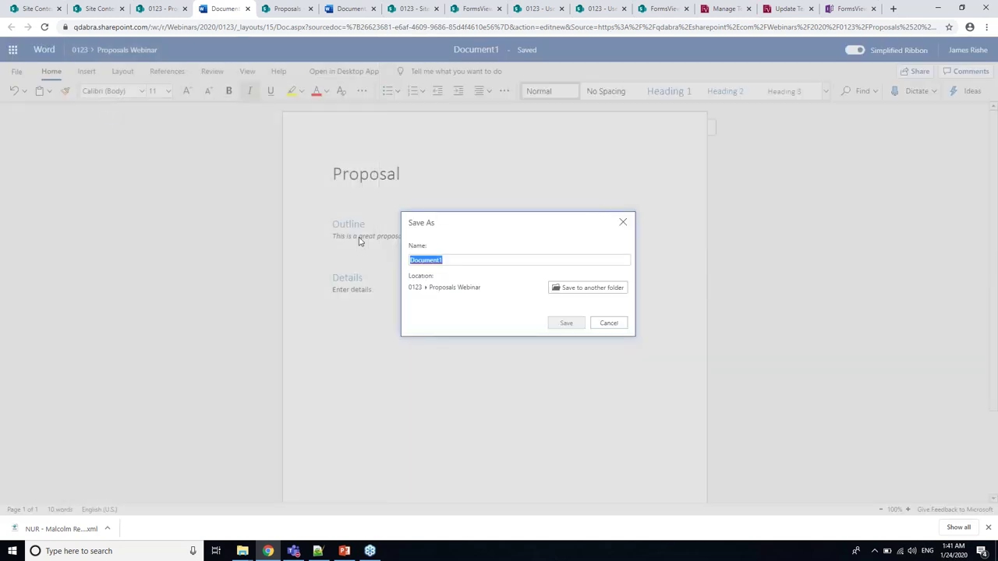
{"action": "type", "text": "My New Proposal"}
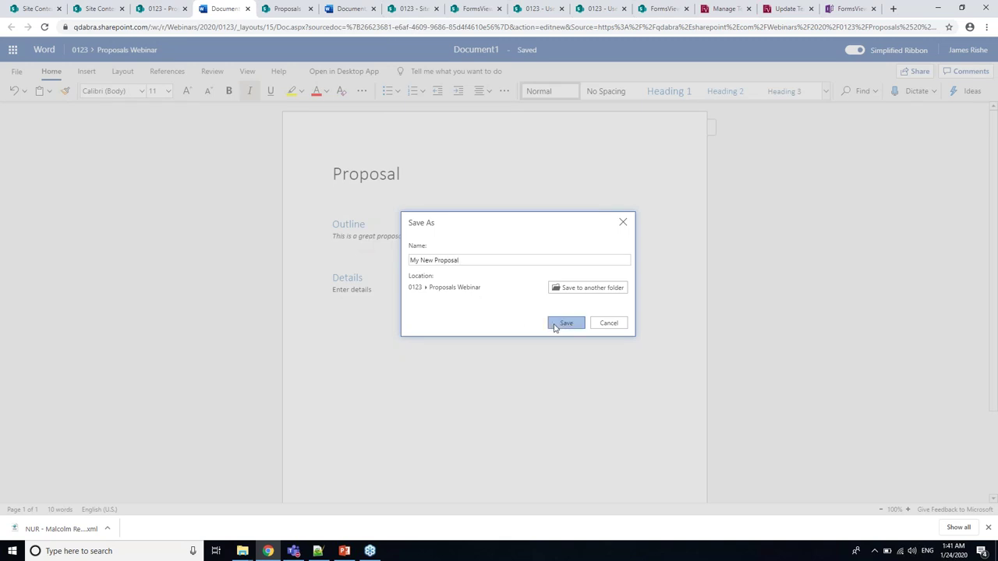
{"action": "left_click", "coordinate": [555, 324]}
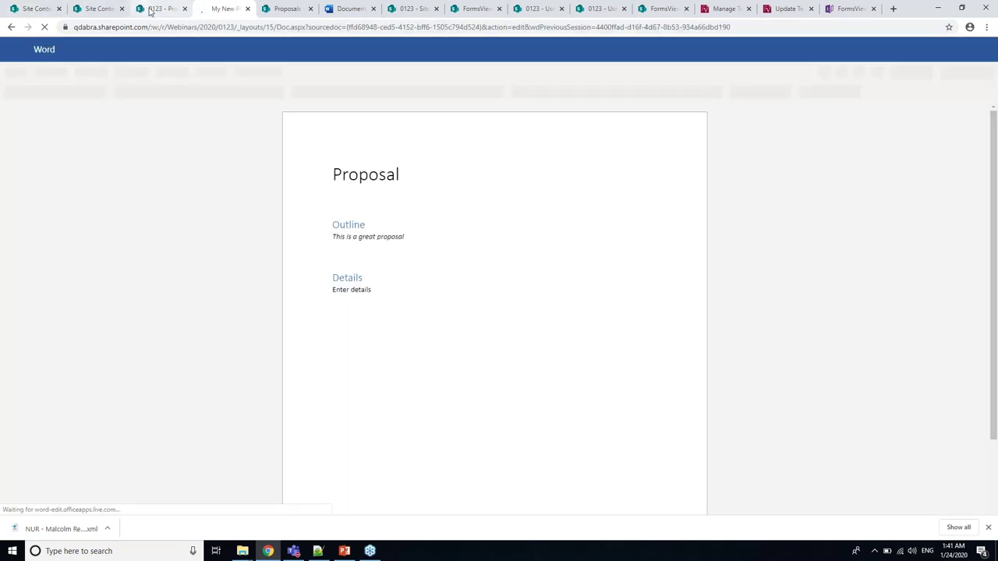
{"action": "left_click", "coordinate": [160, 9]}
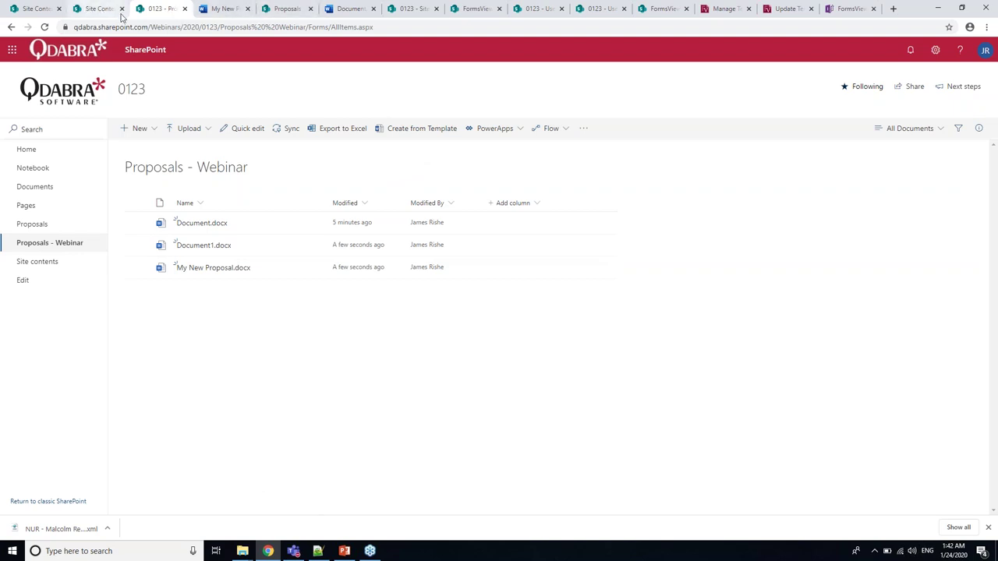
{"action": "left_click", "coordinate": [278, 8]}
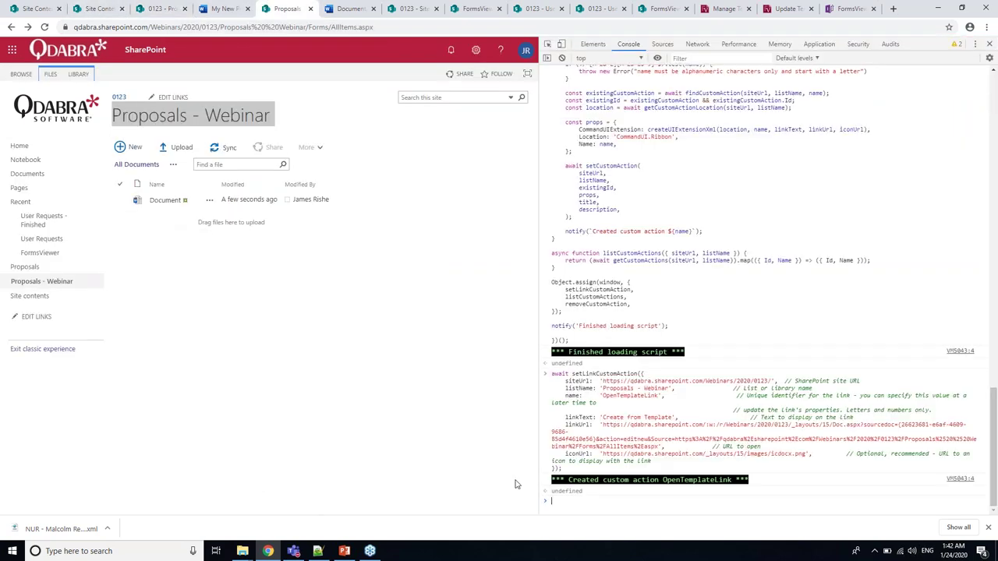
Rerun the previous setLinkCustomAction call in the console with linkText changed to 'Create a new Document', keeping the name OpenTemplateLink
{"action": "key", "text": "Up"}
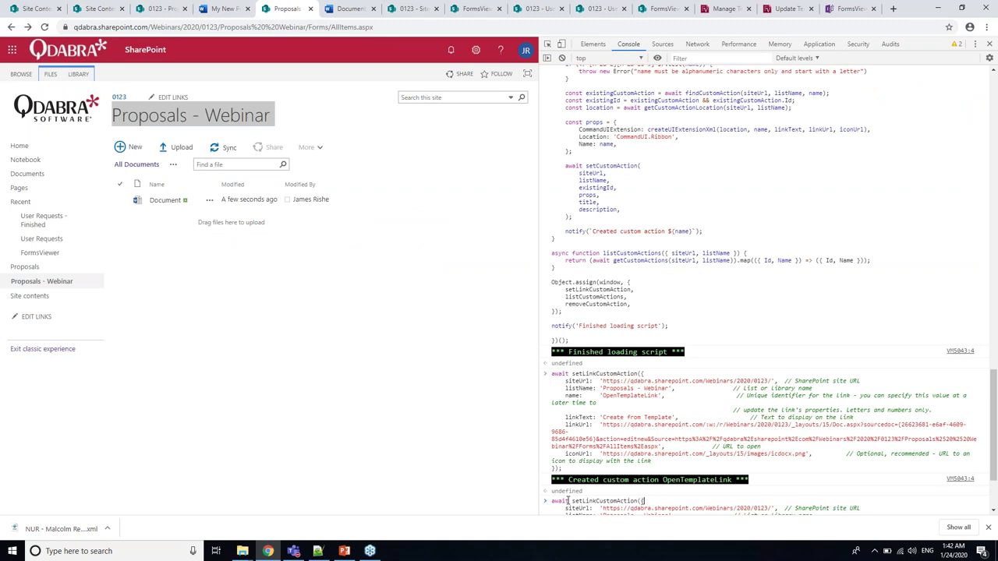
{"action": "scroll", "coordinate": [653, 417], "scroll_direction": "down", "scroll_amount": 2}
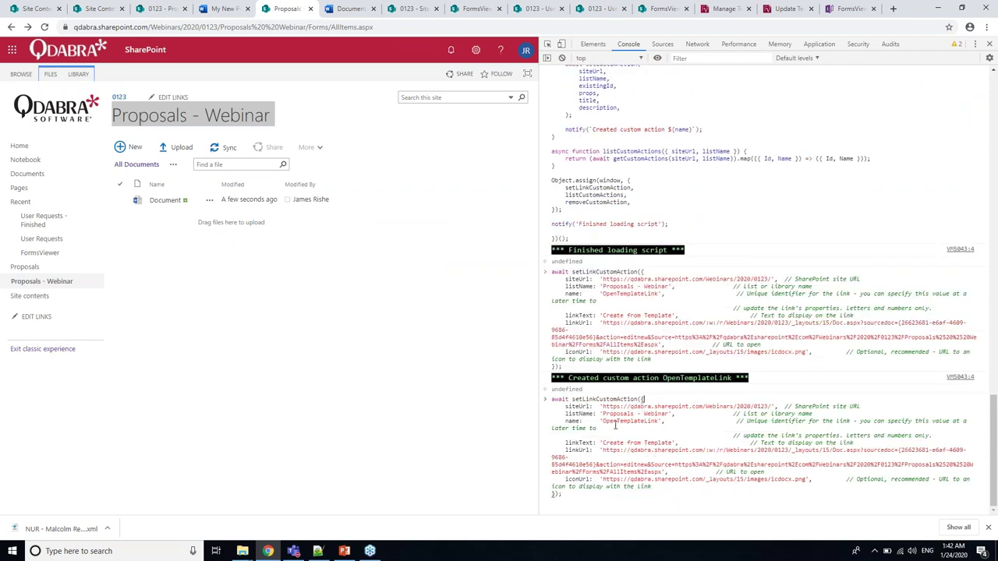
{"action": "double_click", "coordinate": [616, 422]}
{"action": "left_click", "coordinate": [631, 443]}
{"action": "key", "text": "shift+Right"}
{"action": "key", "text": "shift+Right"}
{"action": "key", "text": "shift+Right"}
{"action": "key", "text": "shift+Right"}
{"action": "key", "text": "shift+Right"}
{"action": "key", "text": "shift+Right"}
{"action": "key", "text": "shift+Right"}
{"action": "key", "text": "shift+Right"}
{"action": "key", "text": "shift+Right"}
{"action": "key", "text": "shift+Right"}
{"action": "key", "text": "shift+Right"}
{"action": "key", "text": "shift+Right"}
{"action": "type", "text": "a new Document"}
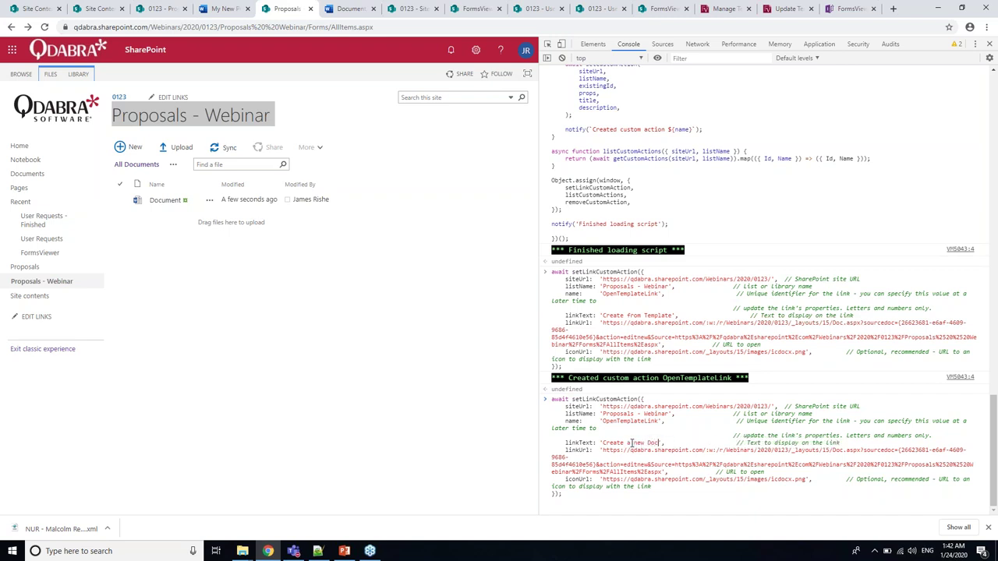
{"action": "key", "text": "Return"}
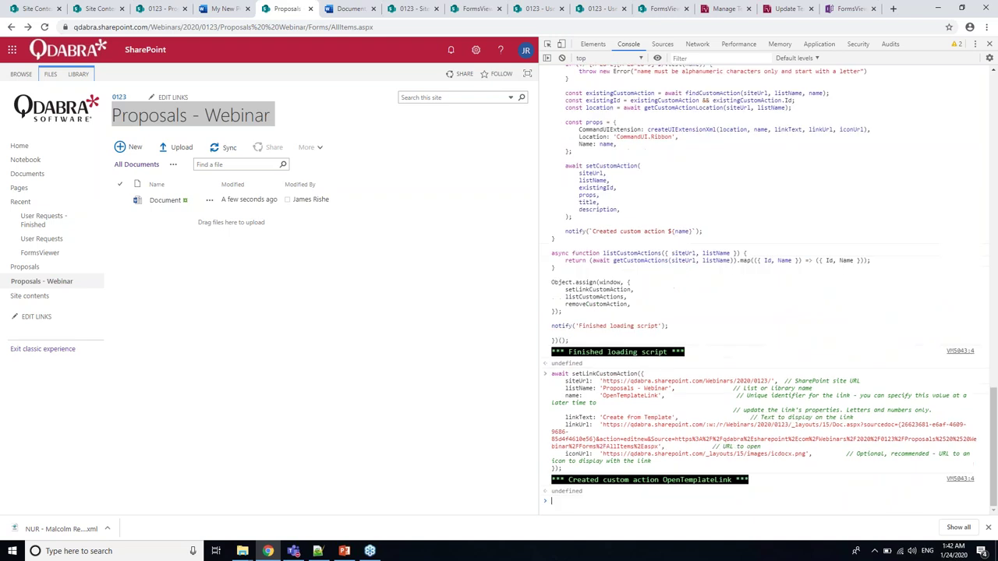
Reload the modern Proposals - Webinar library and check the custom link's text in its command bar
{"action": "left_click", "coordinate": [222, 9]}
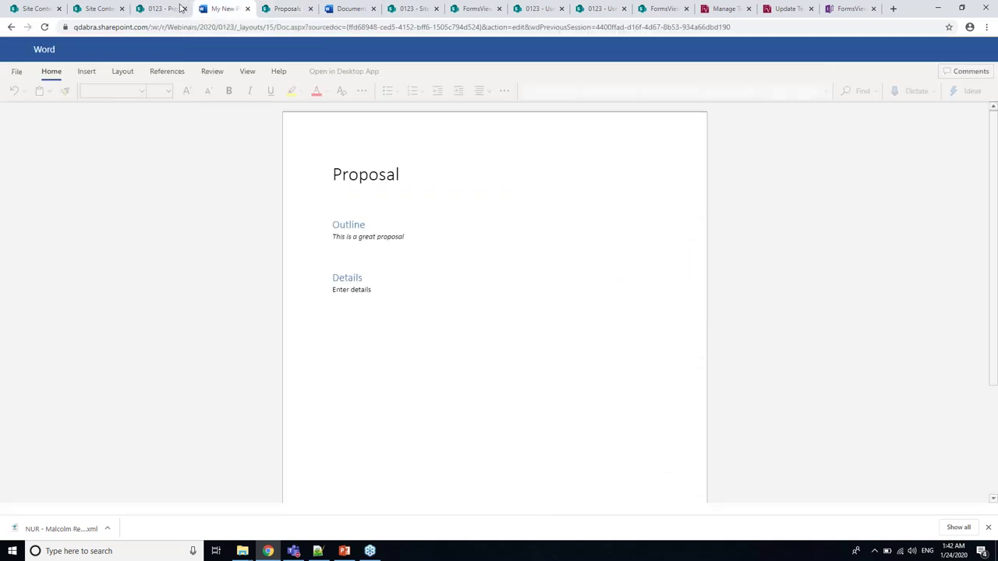
{"action": "left_click", "coordinate": [177, 7]}
{"action": "key", "text": "F5"}
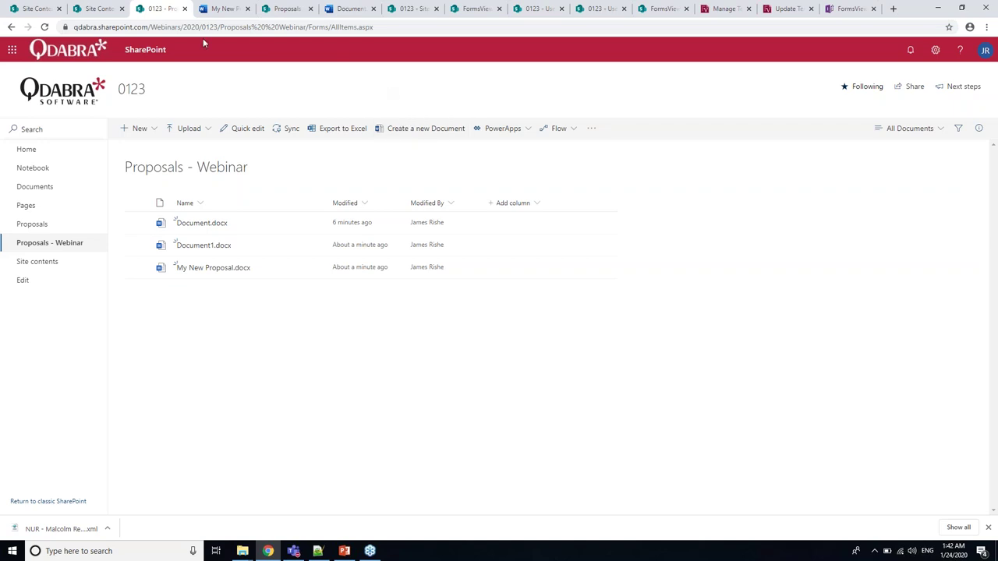
{"action": "left_click", "coordinate": [268, 14]}
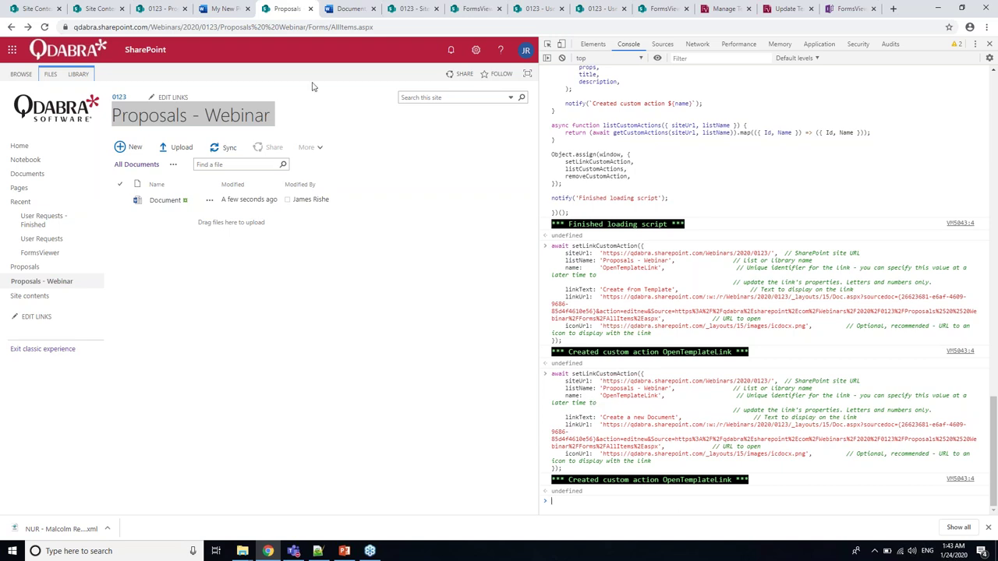
{"action": "left_click", "coordinate": [156, 9]}
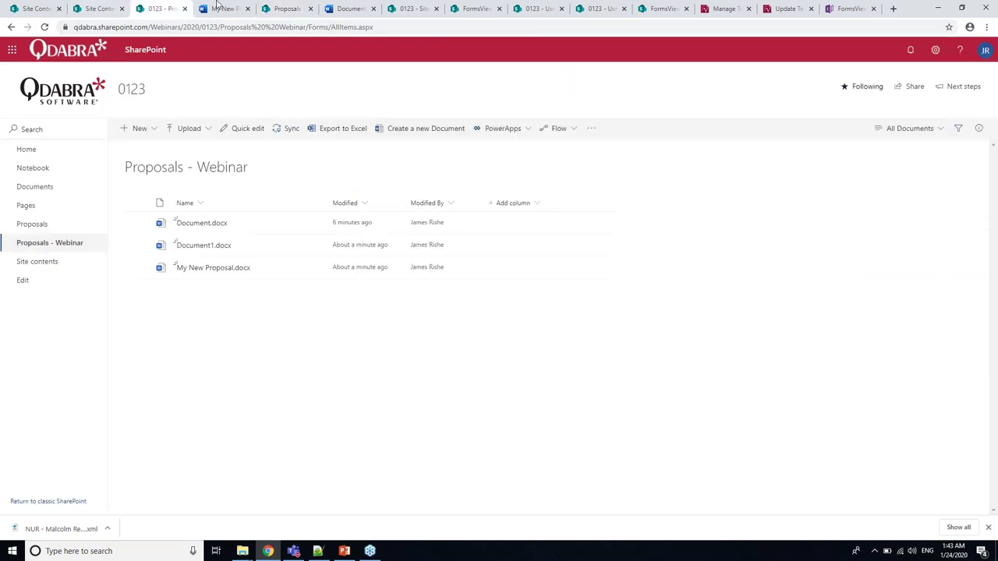
{"action": "left_click", "coordinate": [278, 9]}
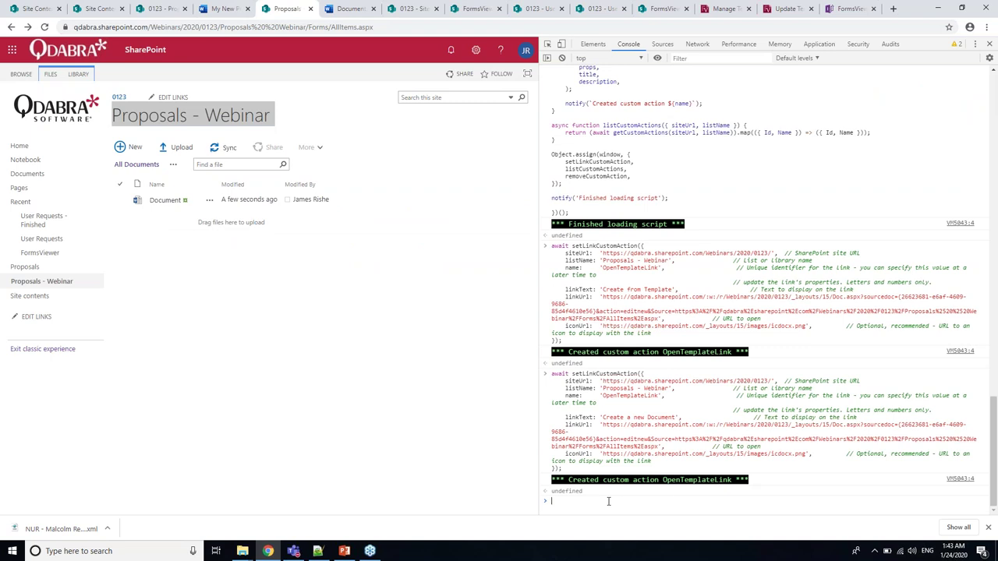
{"action": "type", "text": "await "}
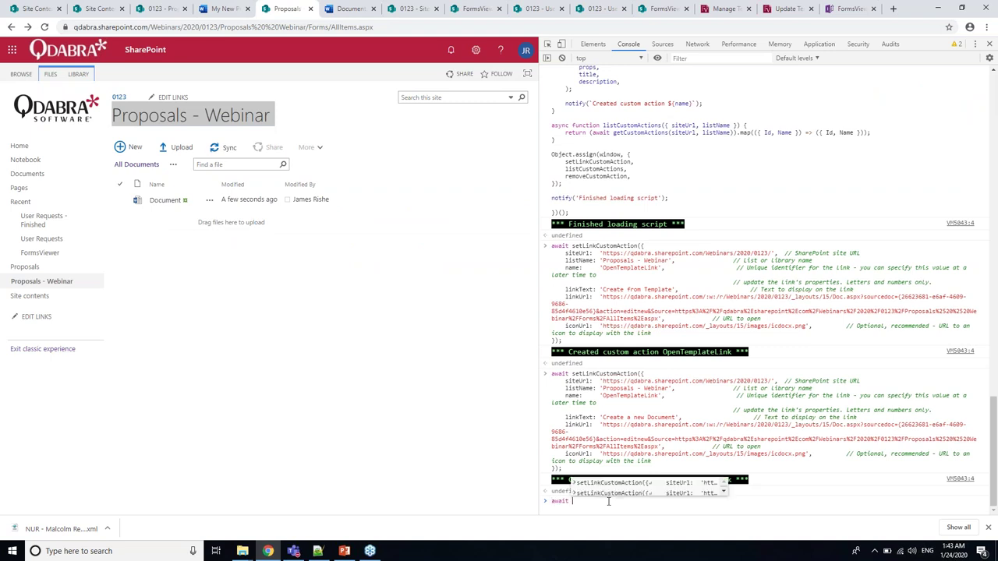
{"action": "type", "text": "re"}
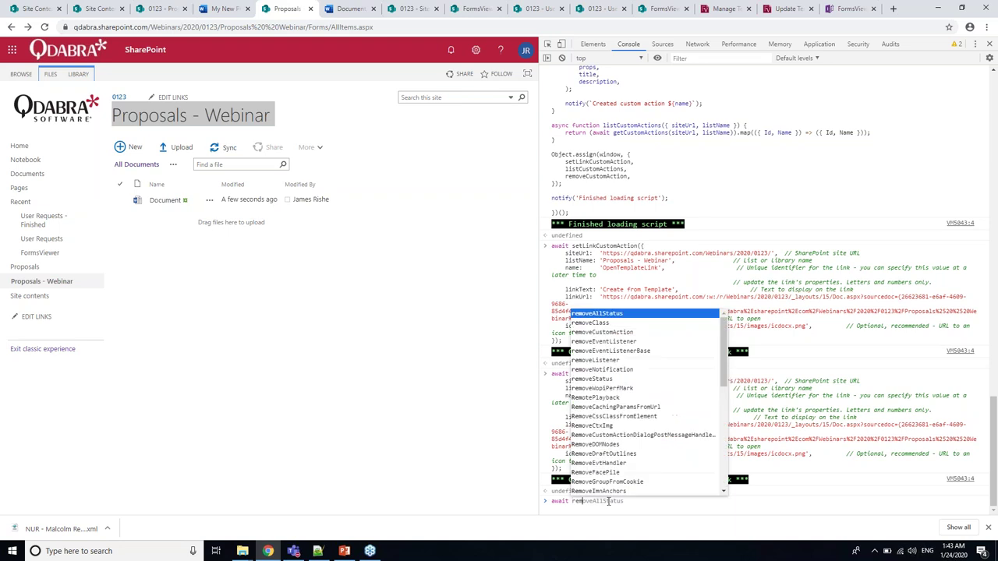
{"action": "type", "text": "move"}
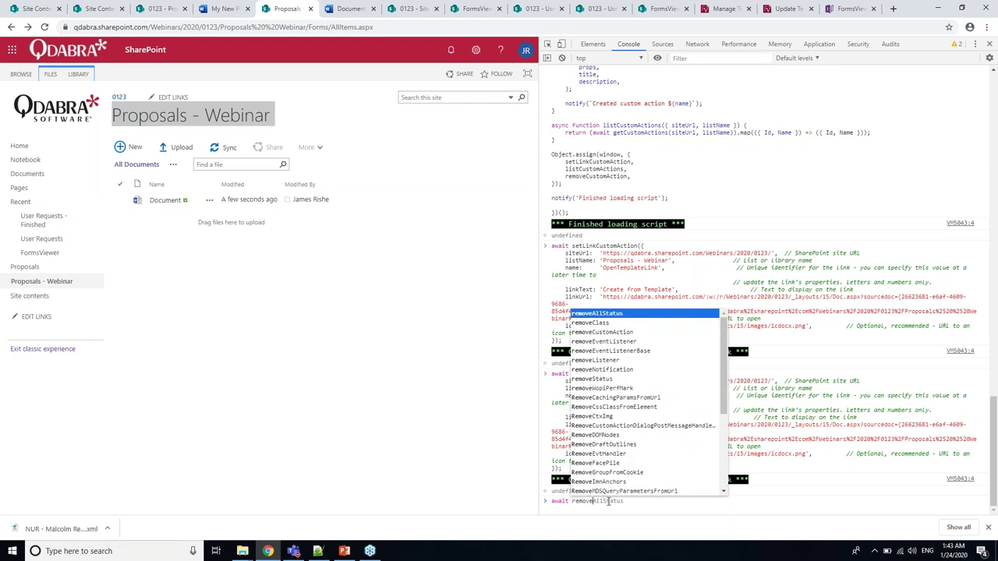
{"action": "type", "text": "CustomAction"}
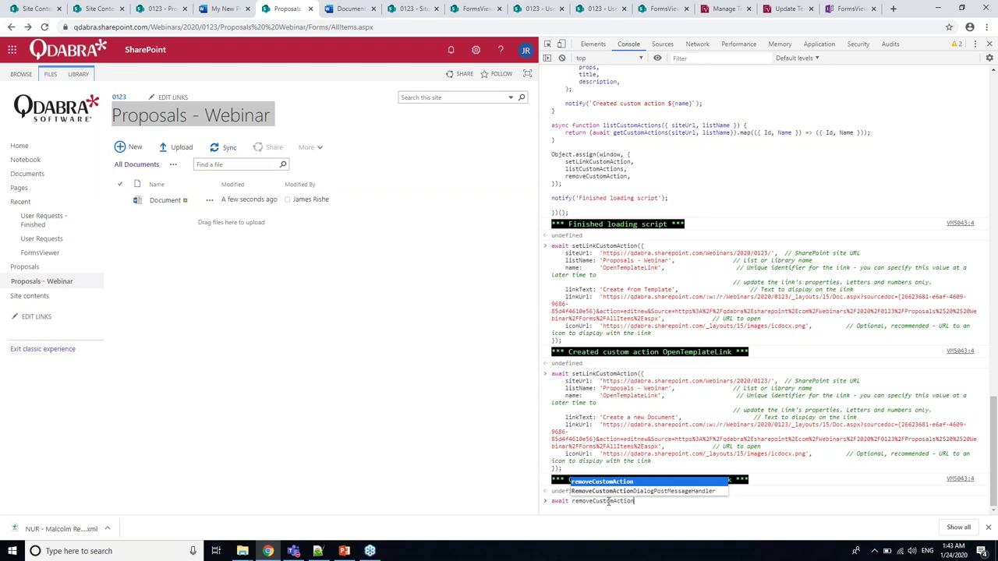
{"action": "type", "text": "({ sit"}
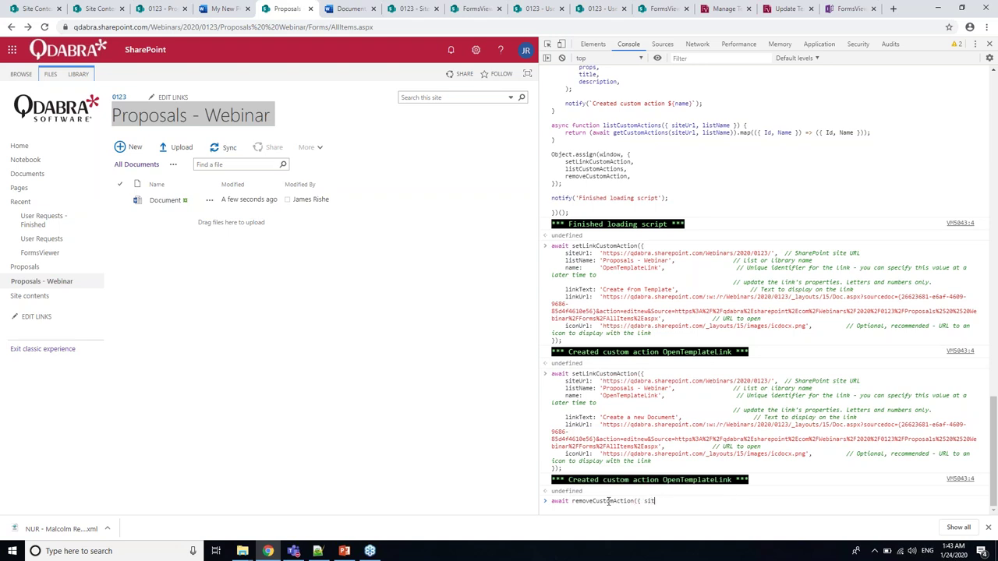
{"action": "type", "text": "eUrl: '"}
{"action": "mouse_move", "coordinate": [603, 382]}
{"action": "left_mouse_down"}
{"action": "mouse_move", "coordinate": [772, 381]}
{"action": "mouse_move", "coordinate": [682, 503]}
{"action": "left_mouse_up"}
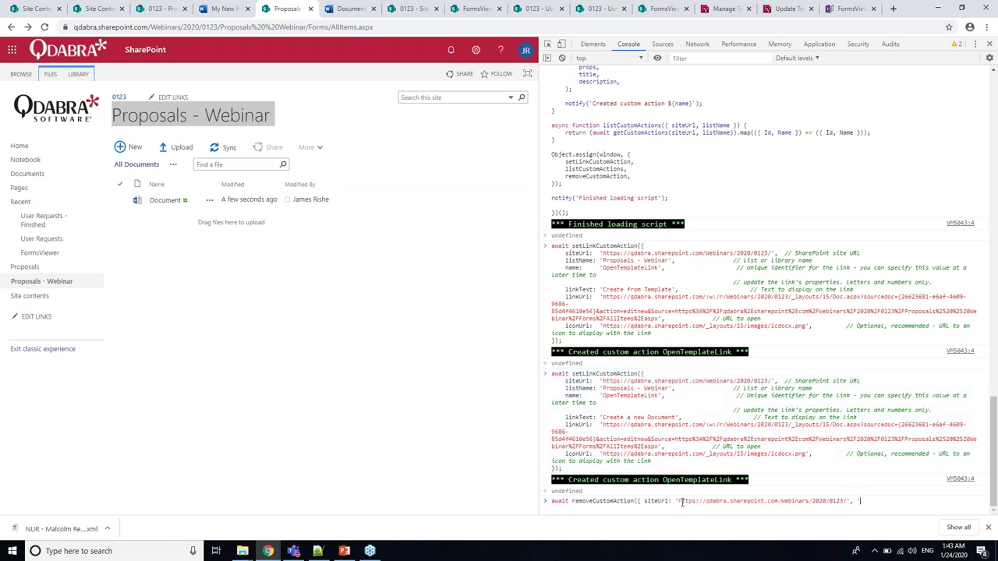
{"action": "type", "text": ", listName: 'Proposals - Webinar', name: 'OpenTemplateLink' })"}
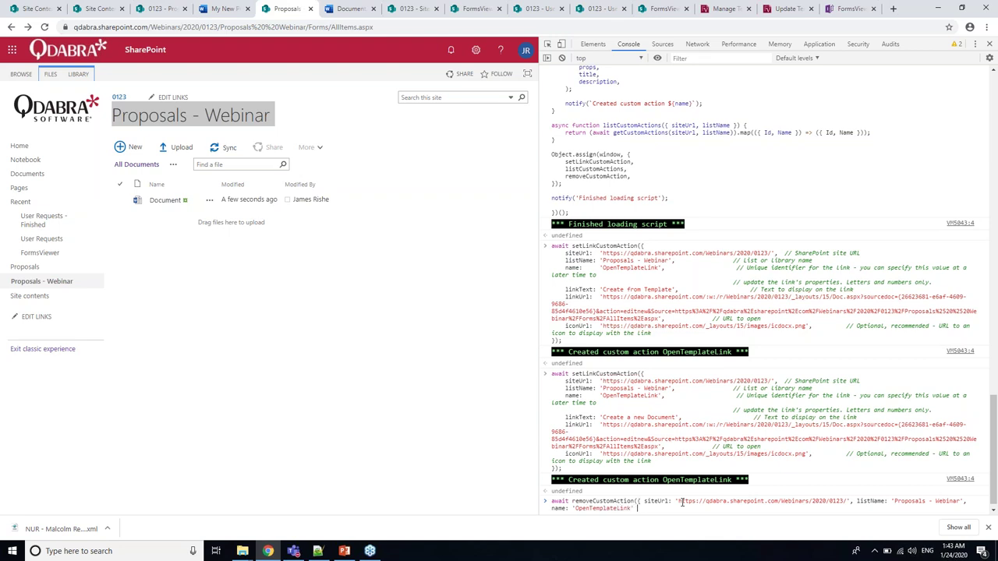
{"action": "type", "text": ";"}
{"action": "key", "text": "Return"}
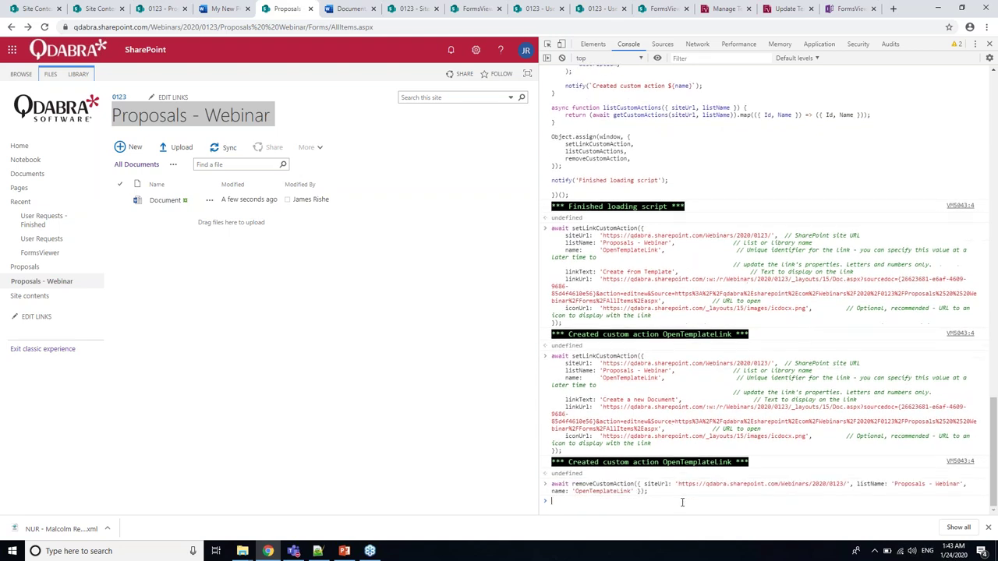
{"action": "left_click", "coordinate": [156, 9]}
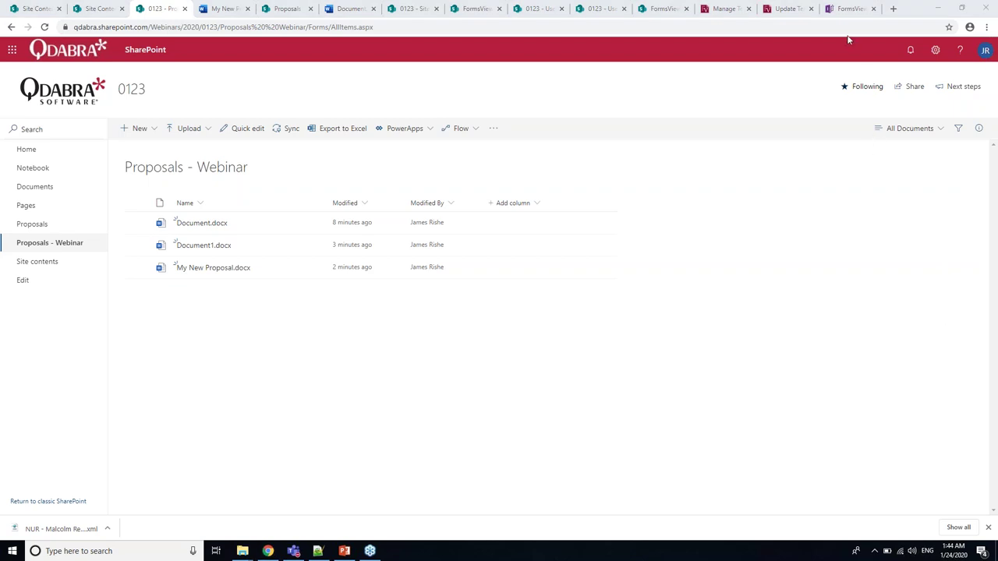
Switch to Presentation v2.pptx in PowerPoint and start the slide show from the 'Questions?' slide
{"action": "mouse_move", "coordinate": [343, 550]}
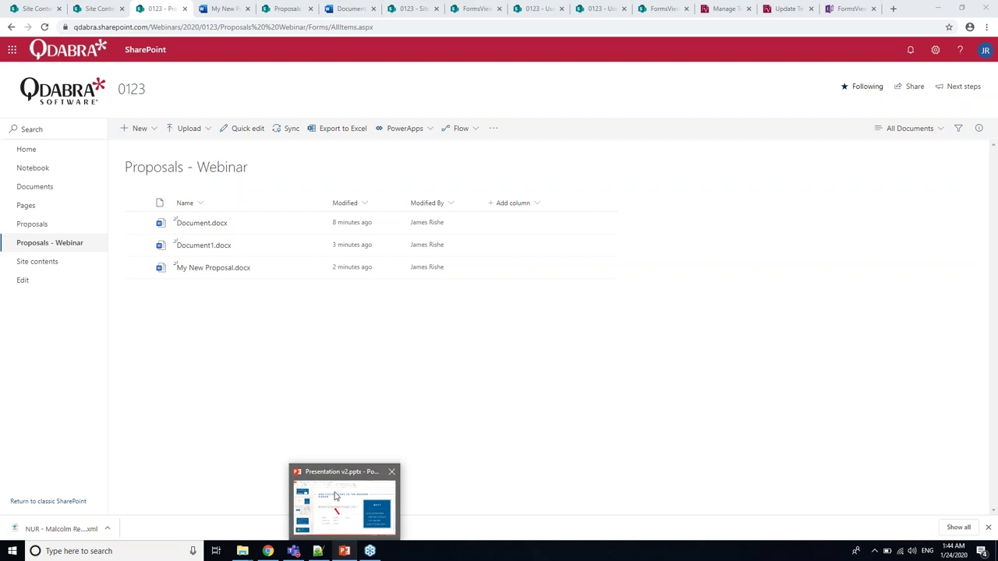
{"action": "left_click", "coordinate": [336, 495]}
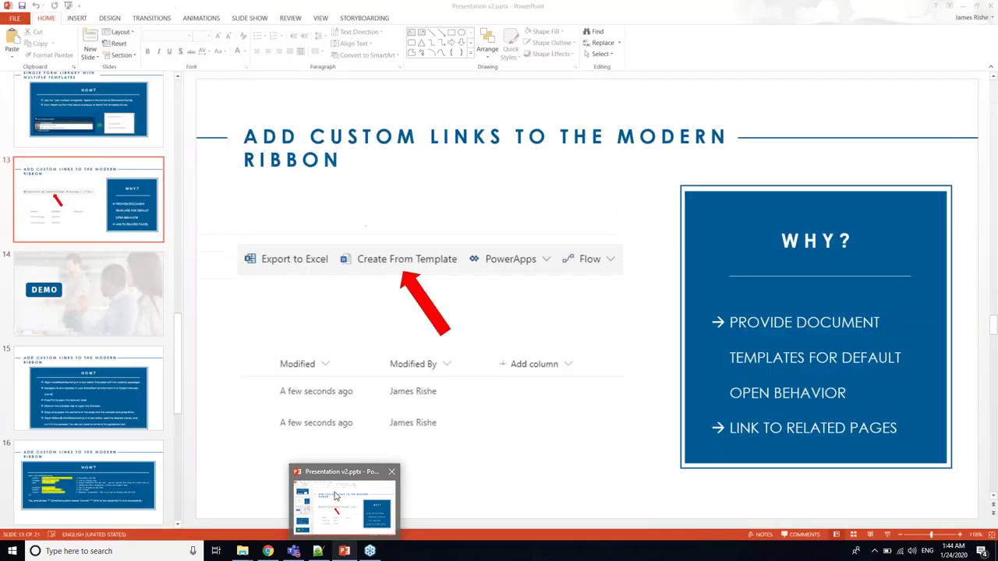
{"action": "left_click", "coordinate": [77, 323]}
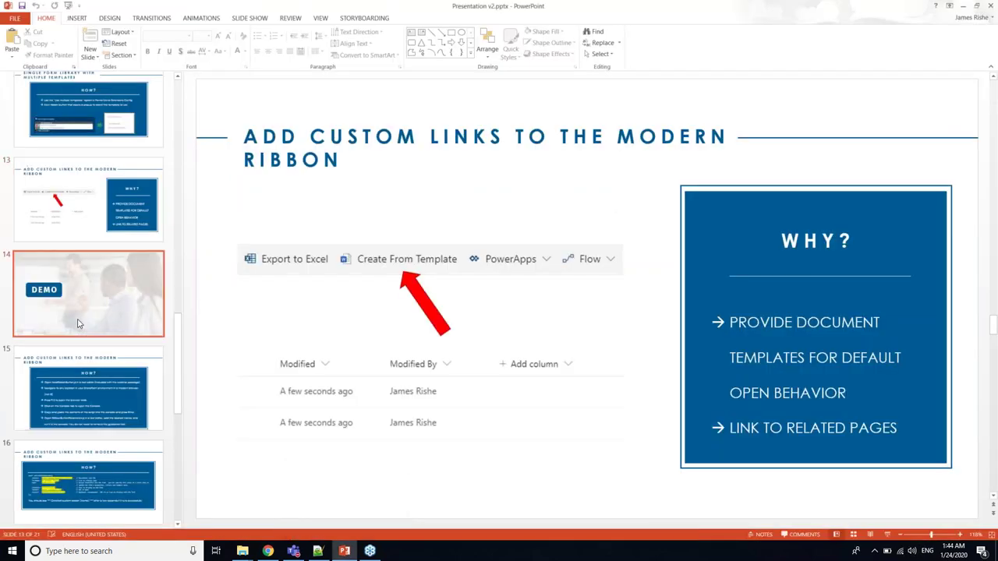
{"action": "scroll", "coordinate": [78, 324], "scroll_direction": "down", "scroll_amount": 5}
{"action": "scroll", "coordinate": [77, 324], "scroll_direction": "down", "scroll_amount": 3}
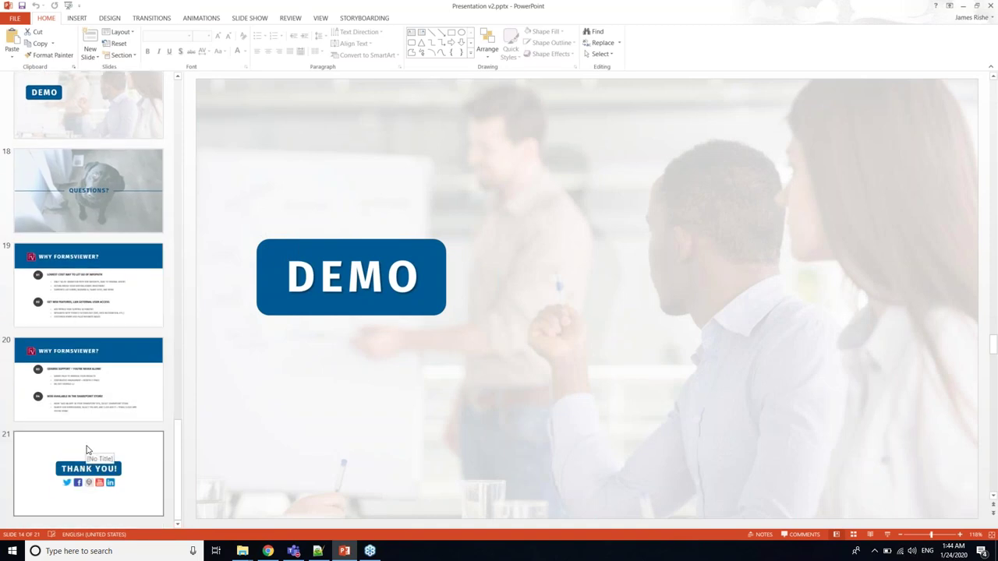
{"action": "left_click", "coordinate": [109, 187]}
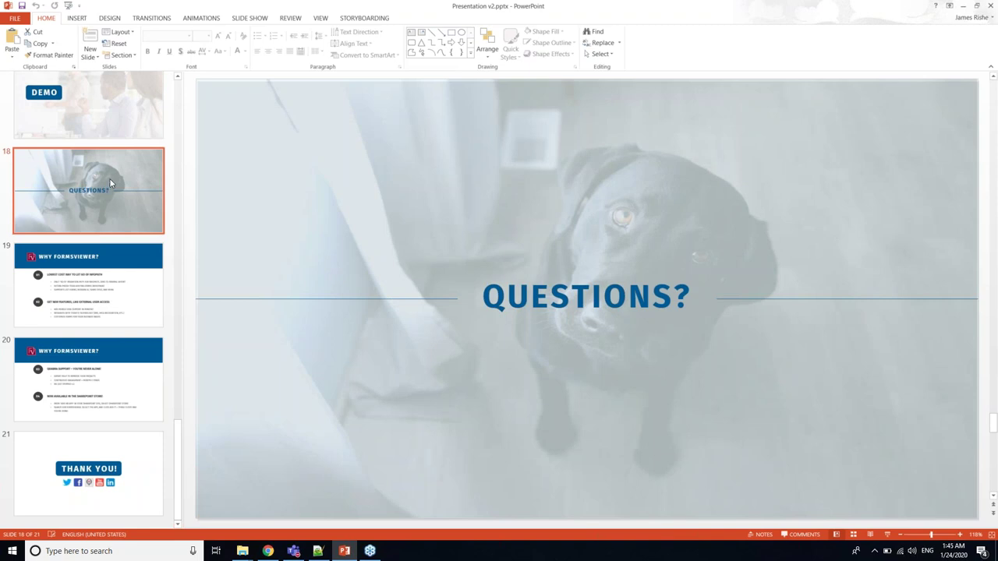
{"action": "left_click", "coordinate": [250, 20]}
{"action": "left_click", "coordinate": [49, 43]}
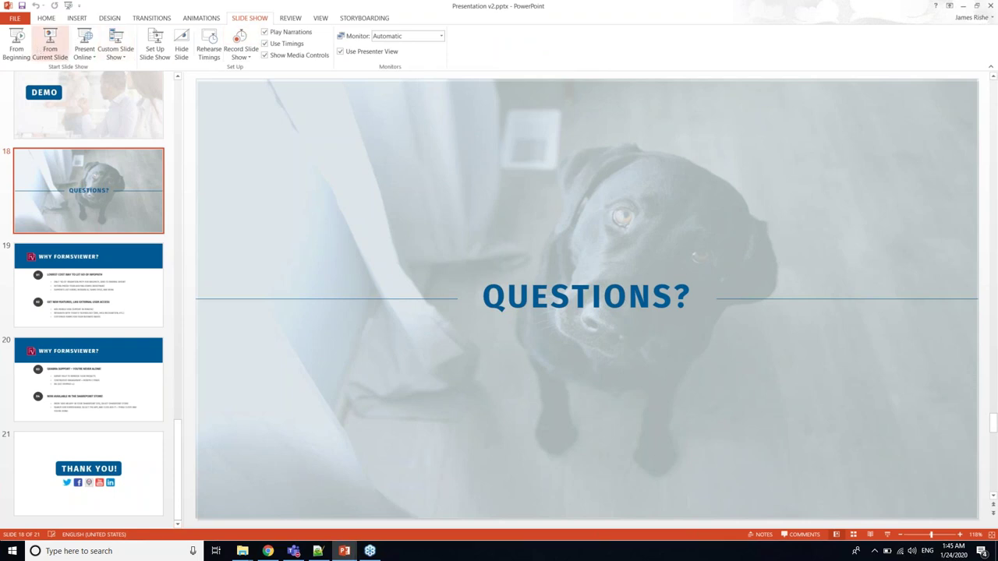